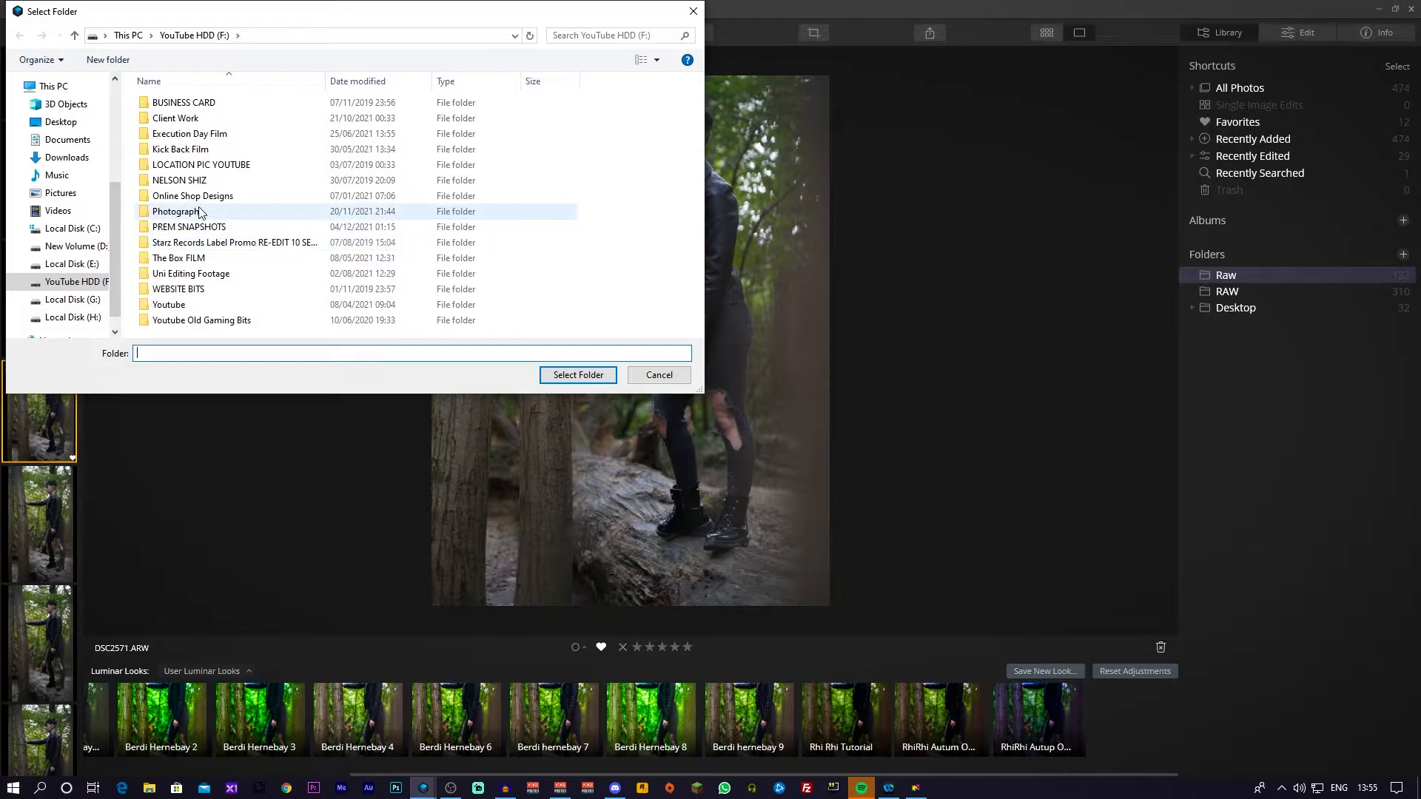
{"action": "double_click", "coordinate": [196, 212]}
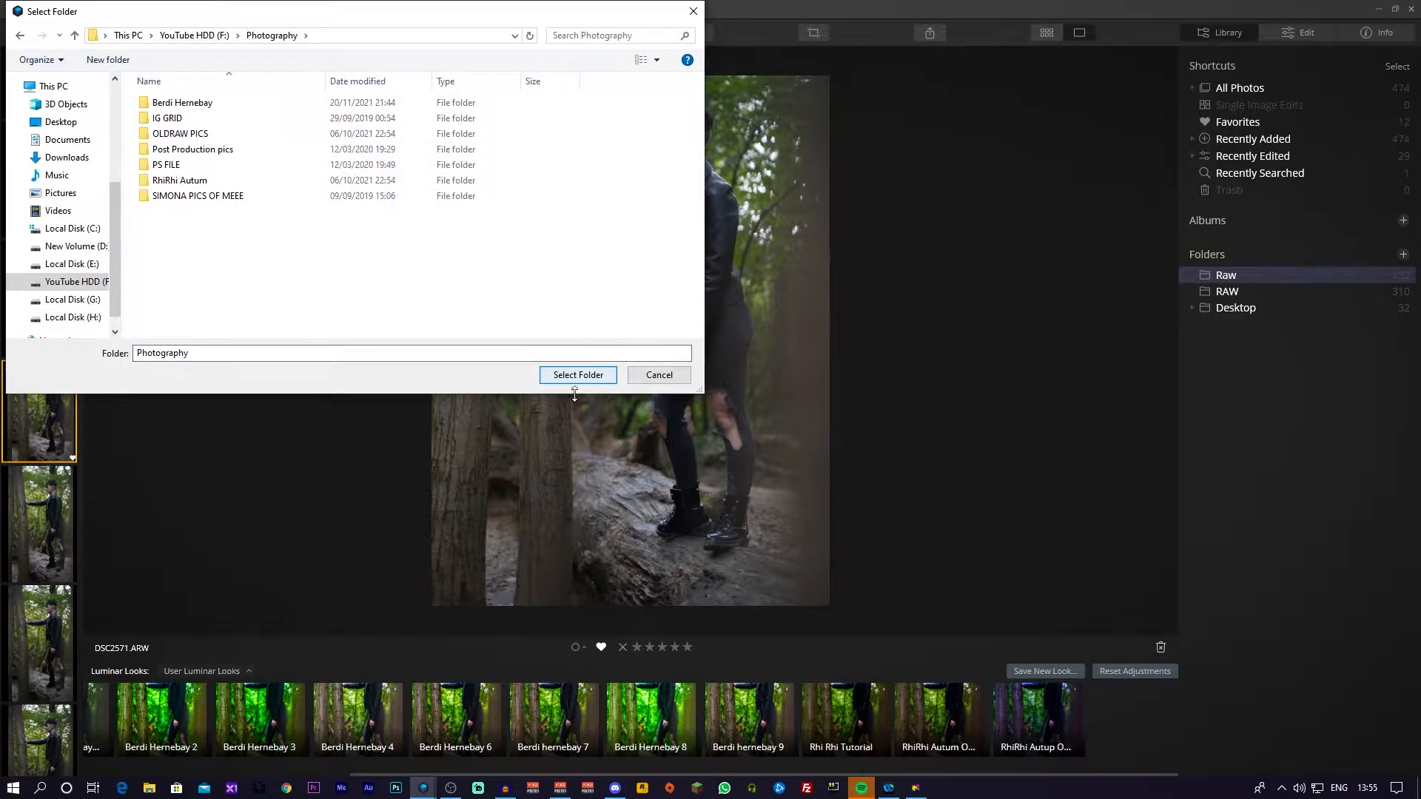
{"action": "left_click", "coordinate": [660, 375]}
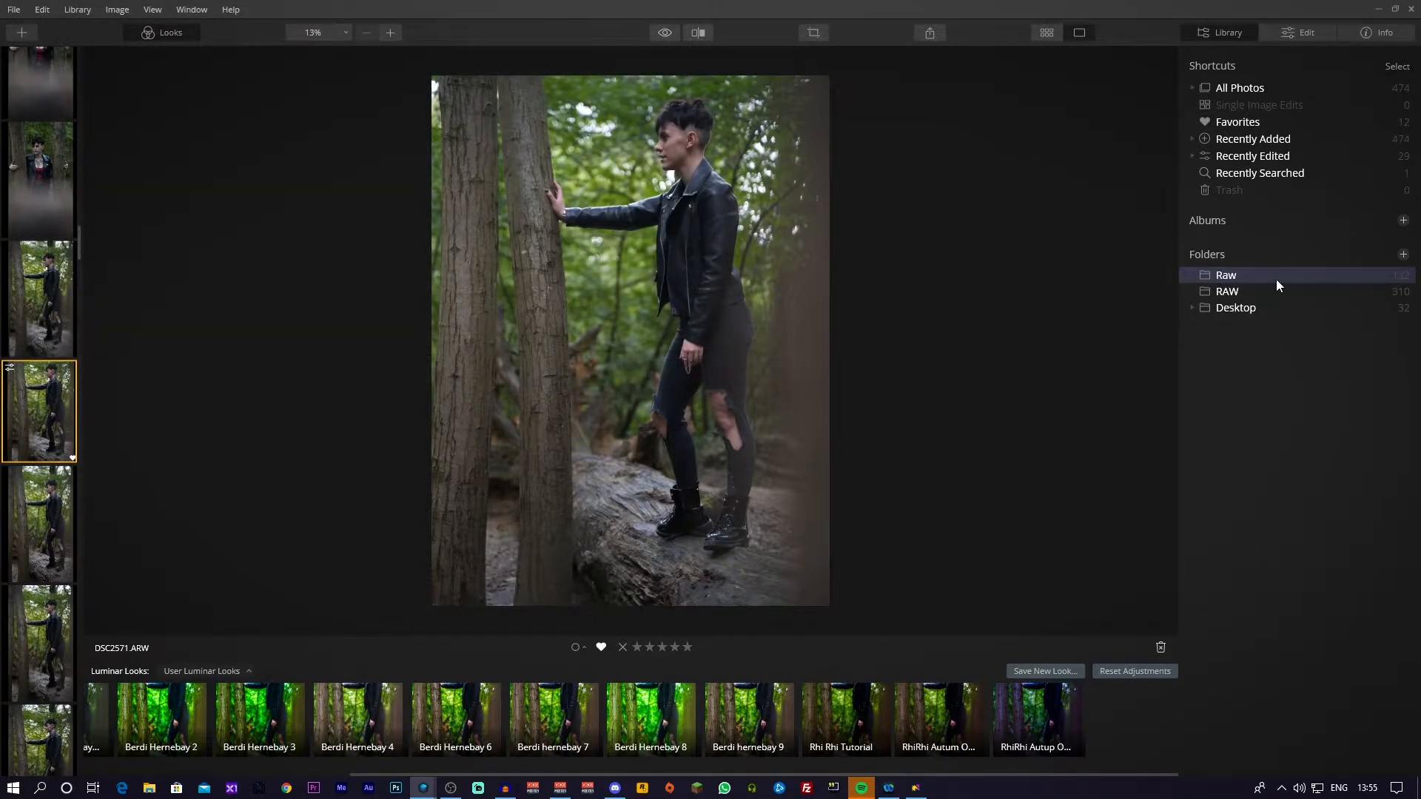
{"action": "scroll", "coordinate": [44, 508], "scroll_direction": "down", "scroll_amount": 5}
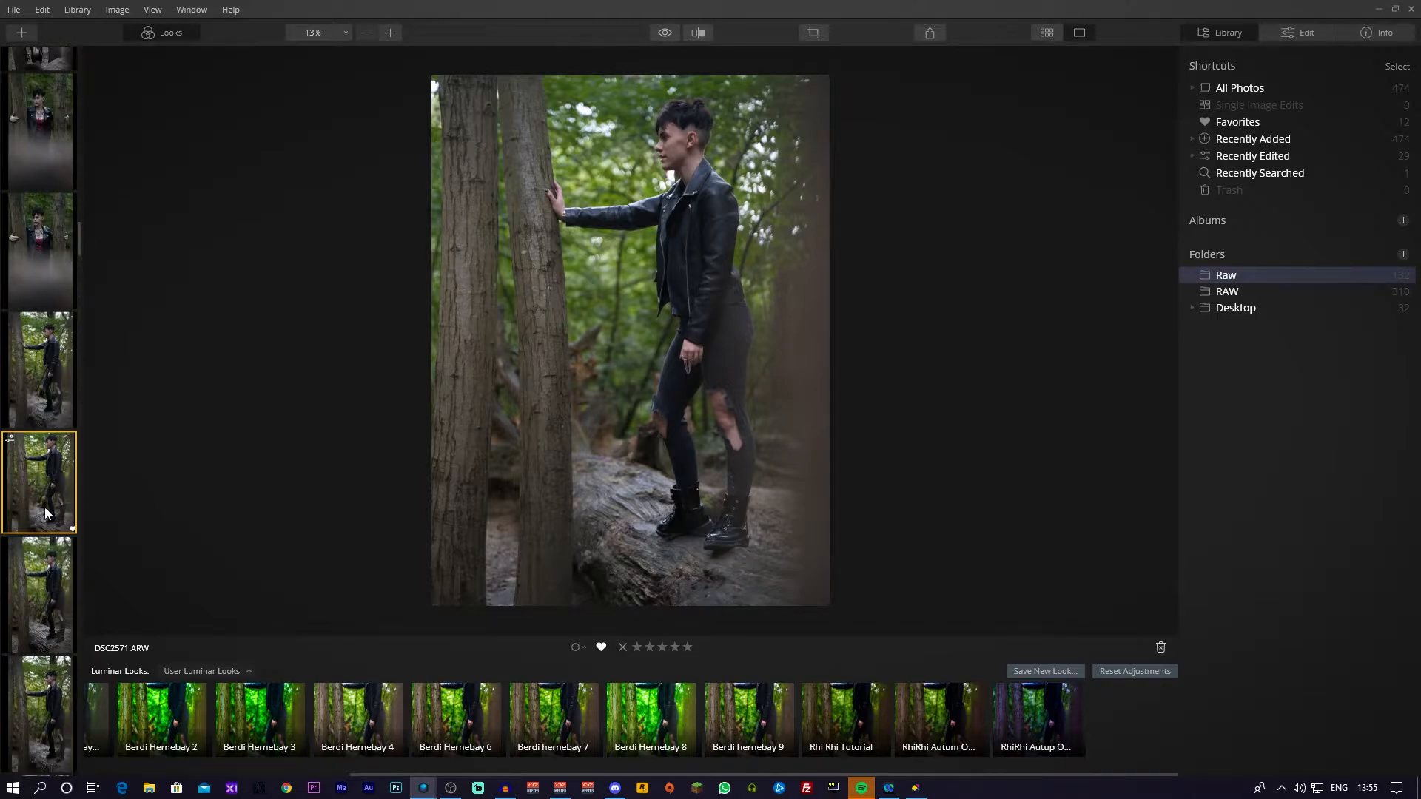
{"action": "scroll", "coordinate": [58, 453], "scroll_direction": "down", "scroll_amount": 5}
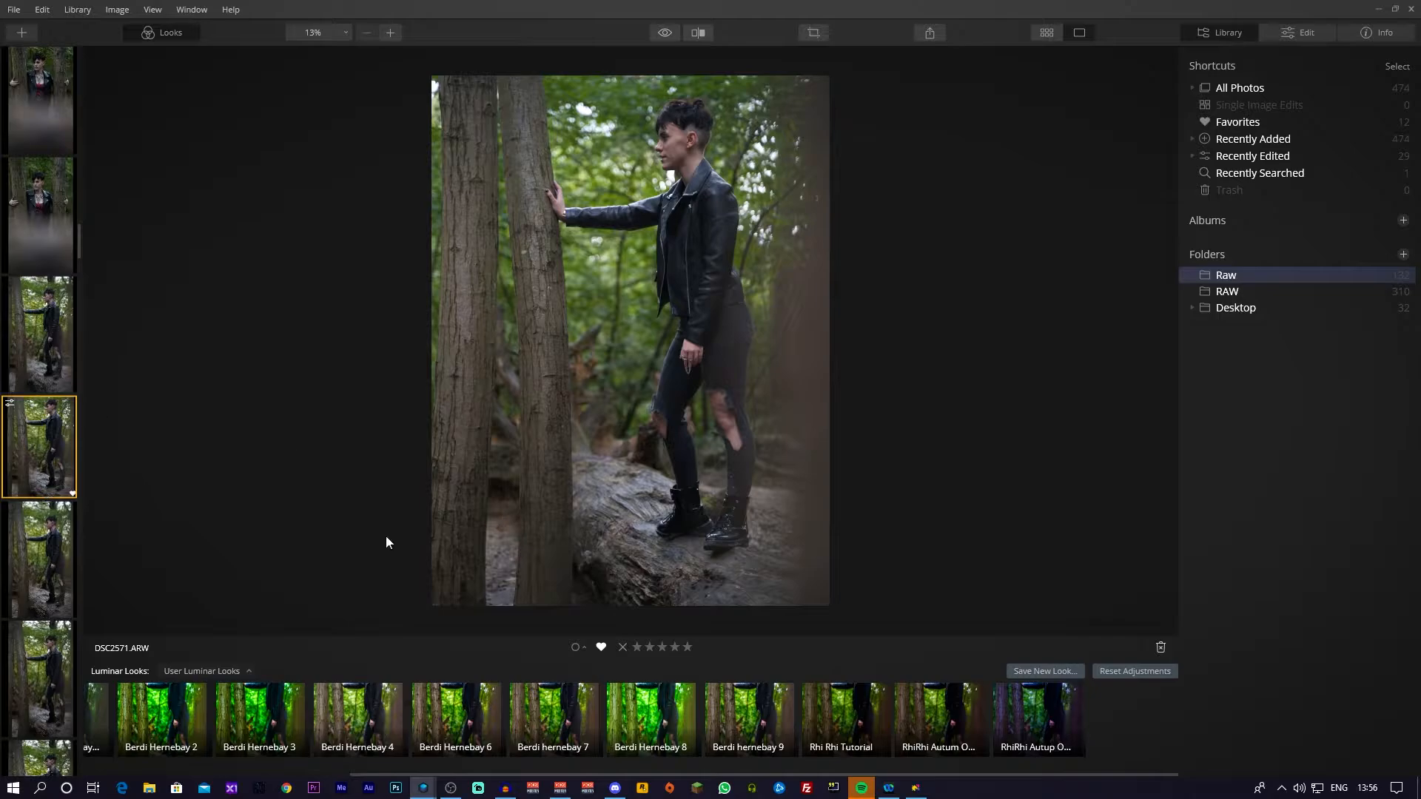
- In the Light adjustments of the selected forest portrait, set Smart Contrast to 61, Highlights to 16 and Shadows to -18
{"action": "left_click", "coordinate": [1295, 34]}
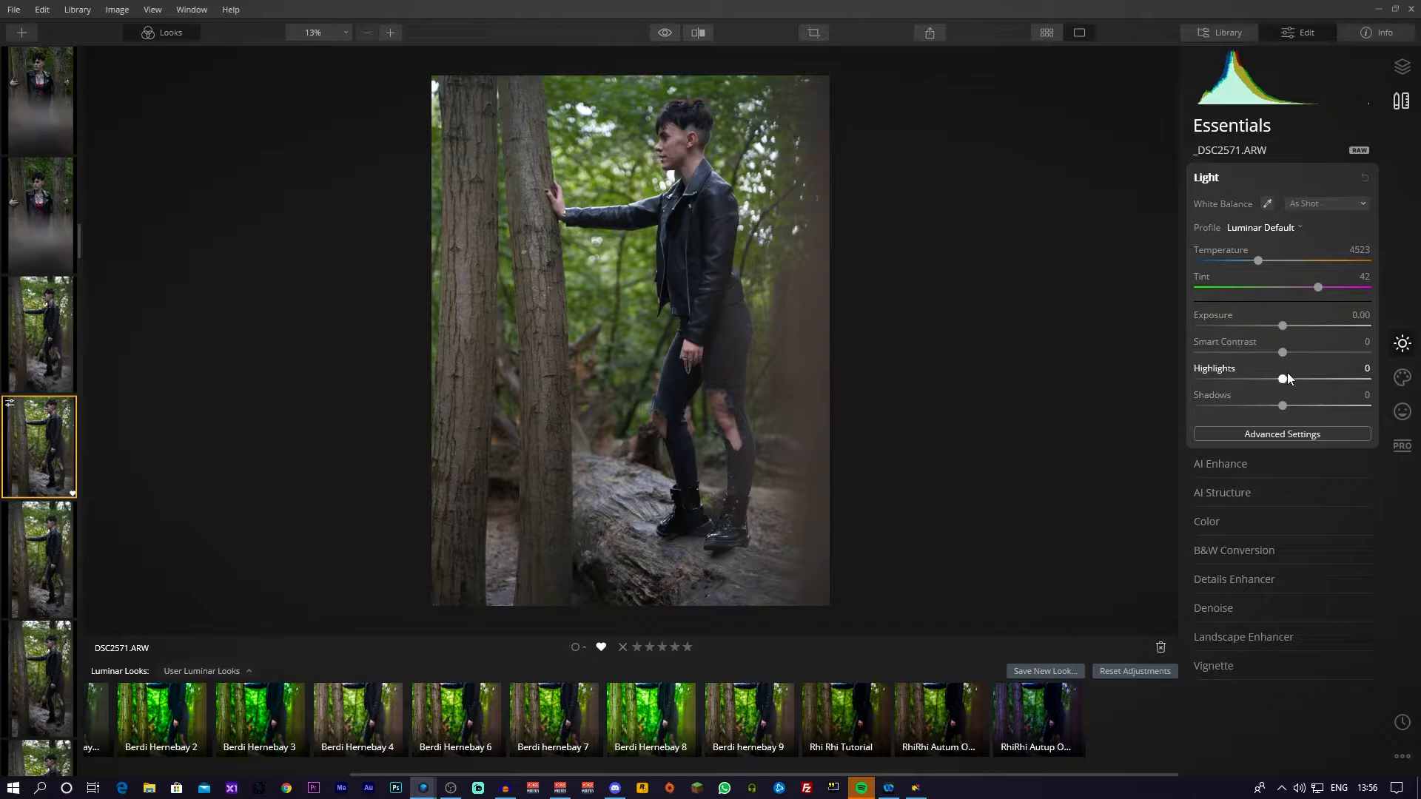
{"action": "left_click", "coordinate": [1241, 468]}
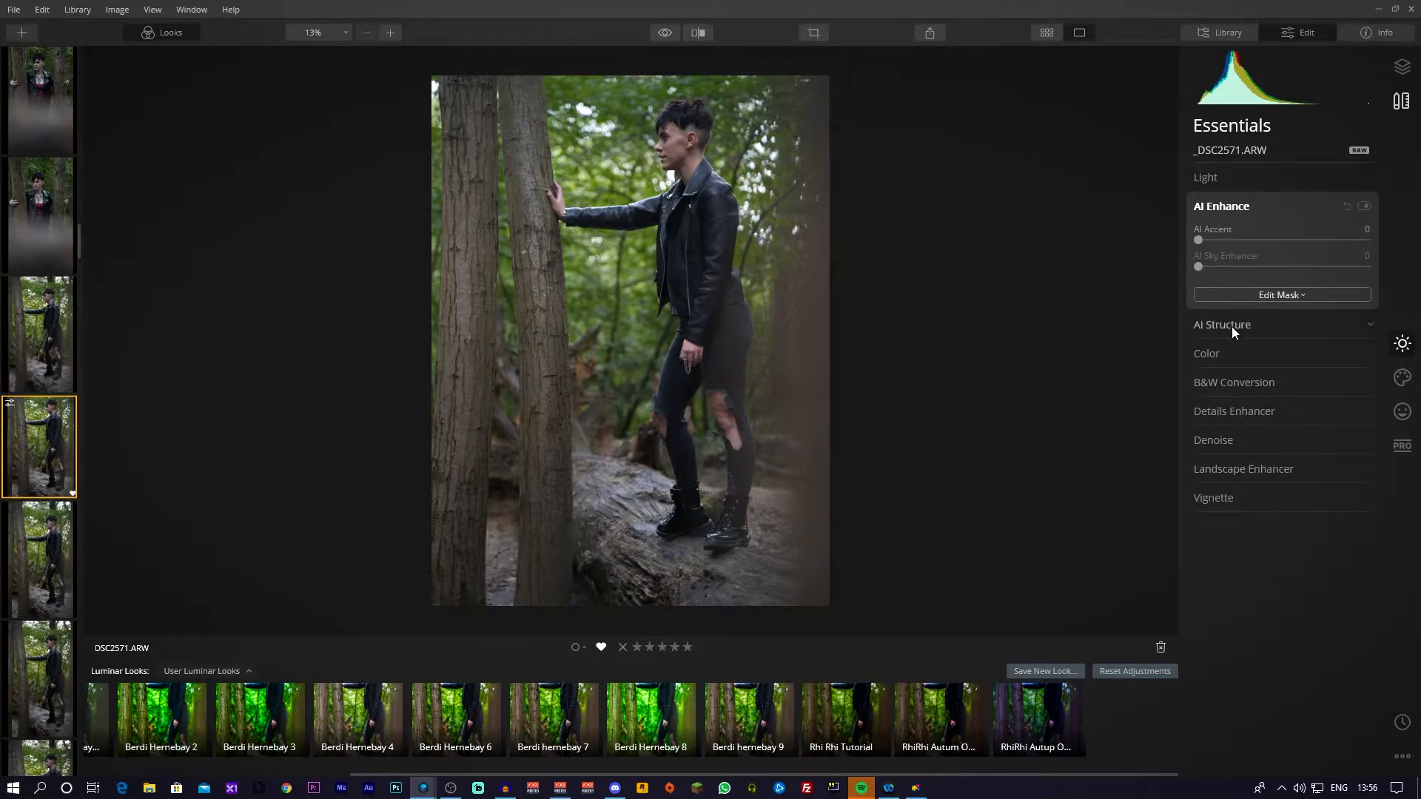
{"action": "left_click", "coordinate": [1257, 178]}
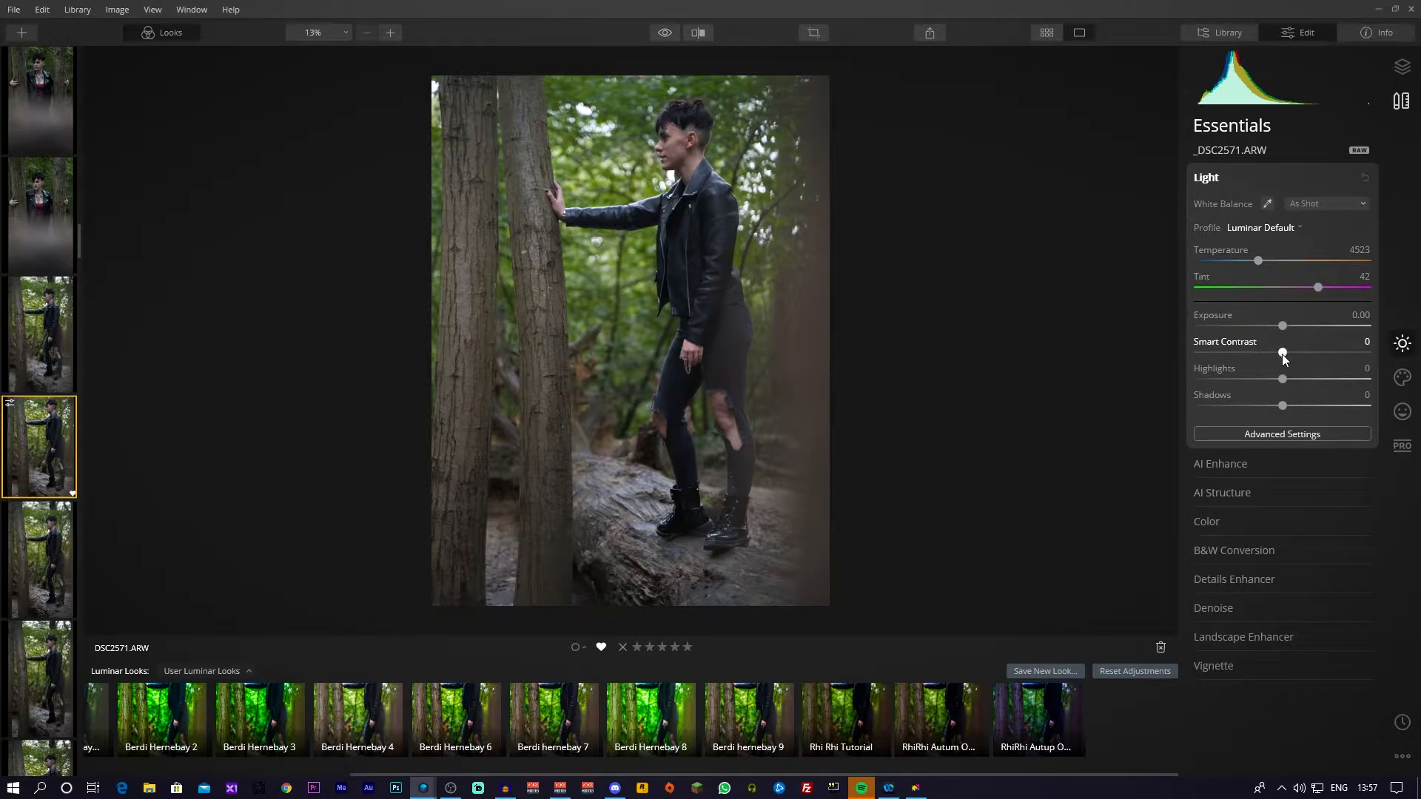
{"action": "left_click_drag", "start_coordinate": [1287, 358], "coordinate": [1325, 340]}
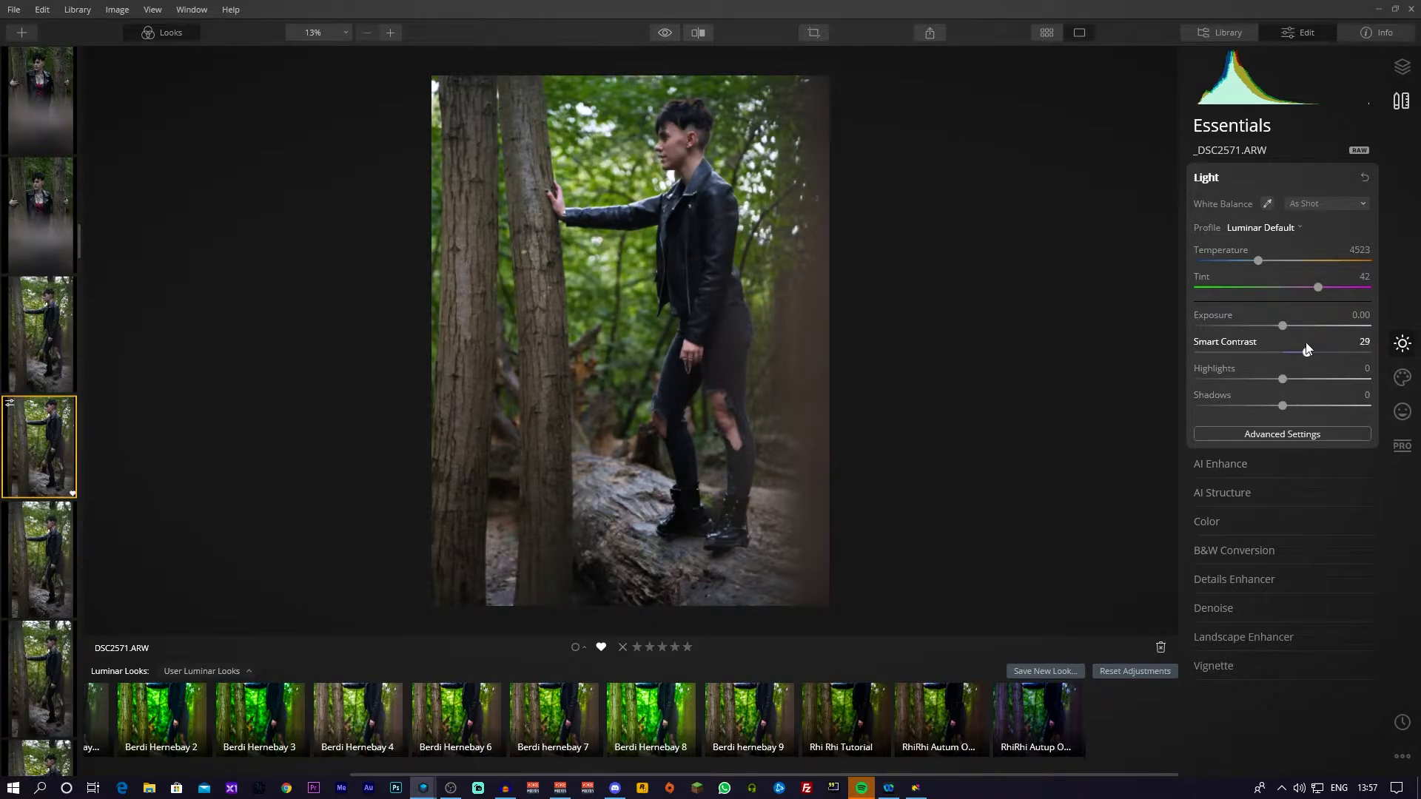
{"action": "left_click_drag", "start_coordinate": [1307, 348], "coordinate": [1333, 347]}
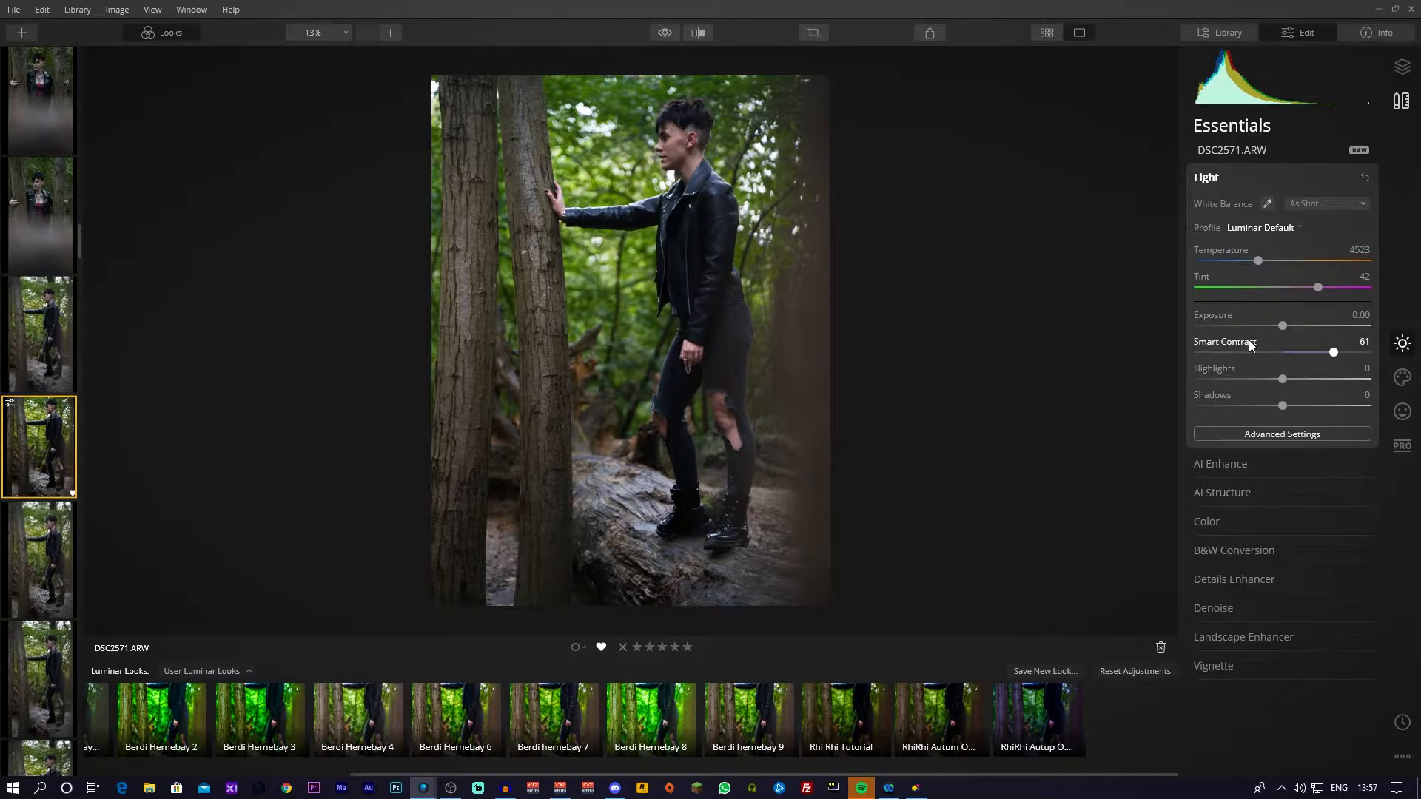
{"action": "mouse_move", "coordinate": [1284, 383]}
{"action": "left_mouse_down"}
{"action": "mouse_move", "coordinate": [1307, 391]}
{"action": "mouse_move", "coordinate": [1267, 389]}
{"action": "mouse_move", "coordinate": [1306, 390]}
{"action": "mouse_move", "coordinate": [1276, 399]}
{"action": "left_mouse_up"}
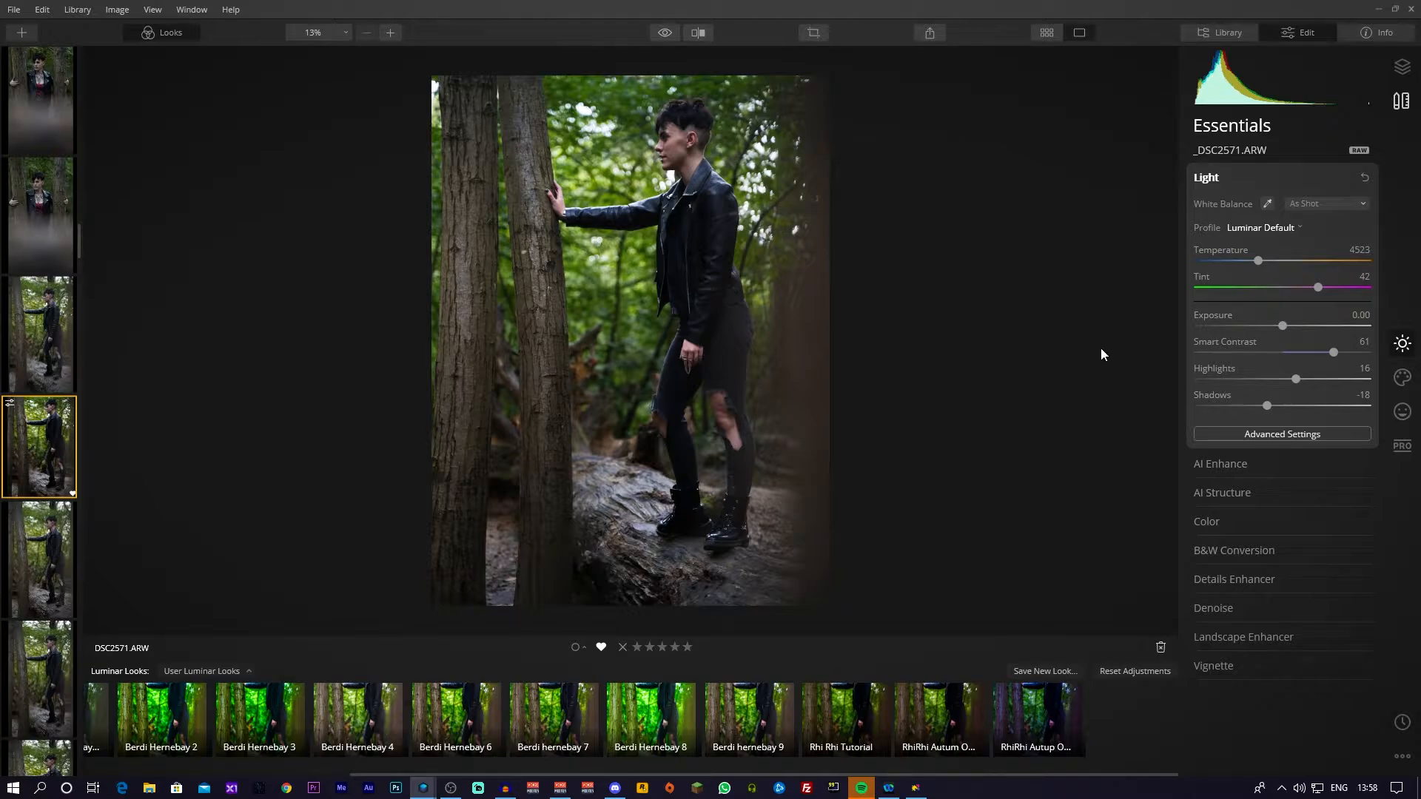
- Try an AI Accent of 38 in AI Enhance and look at its mask options
{"action": "left_click", "coordinate": [1236, 465]}
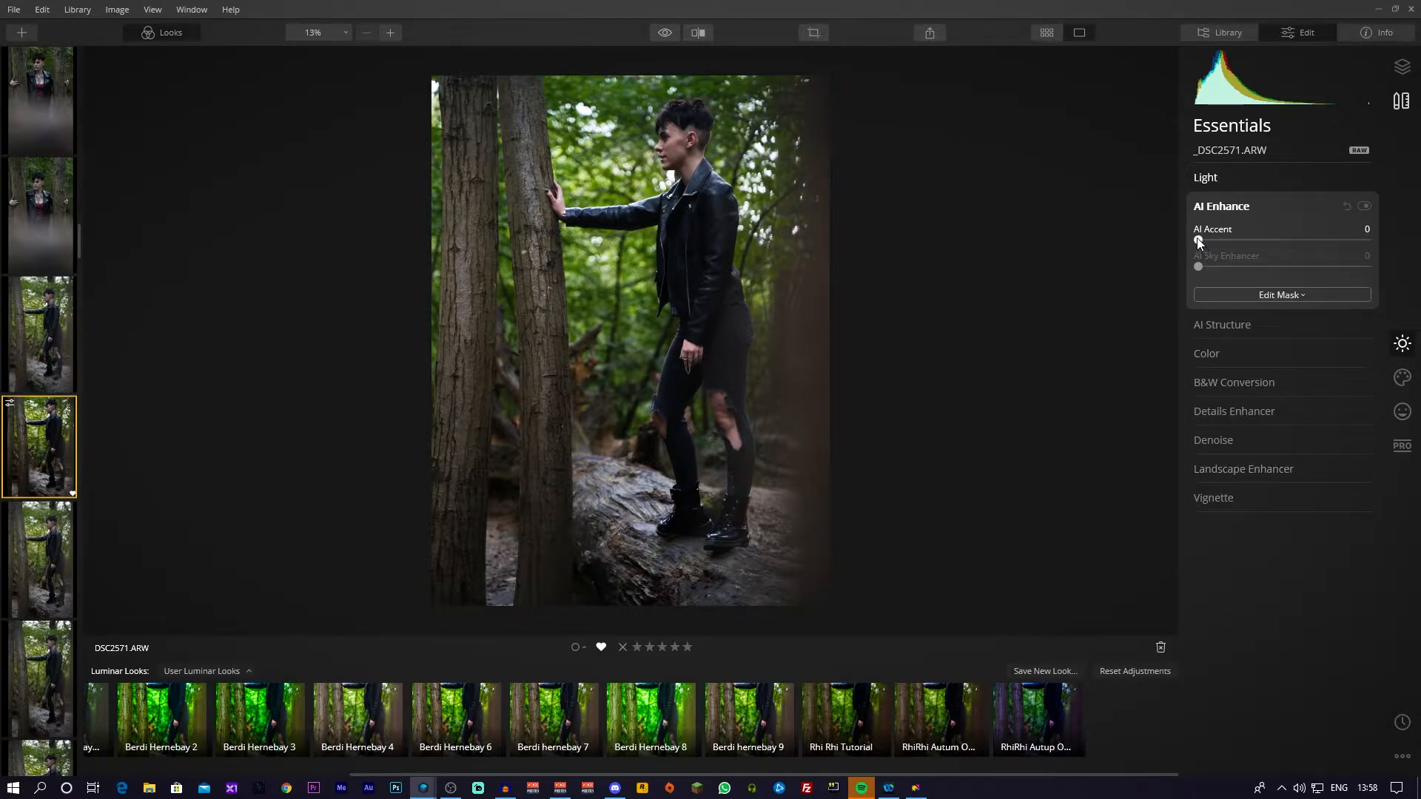
{"action": "mouse_move", "coordinate": [1216, 237]}
{"action": "left_mouse_down"}
{"action": "mouse_move", "coordinate": [1275, 240]}
{"action": "mouse_move", "coordinate": [1228, 243]}
{"action": "mouse_move", "coordinate": [1241, 250]}
{"action": "left_mouse_up"}
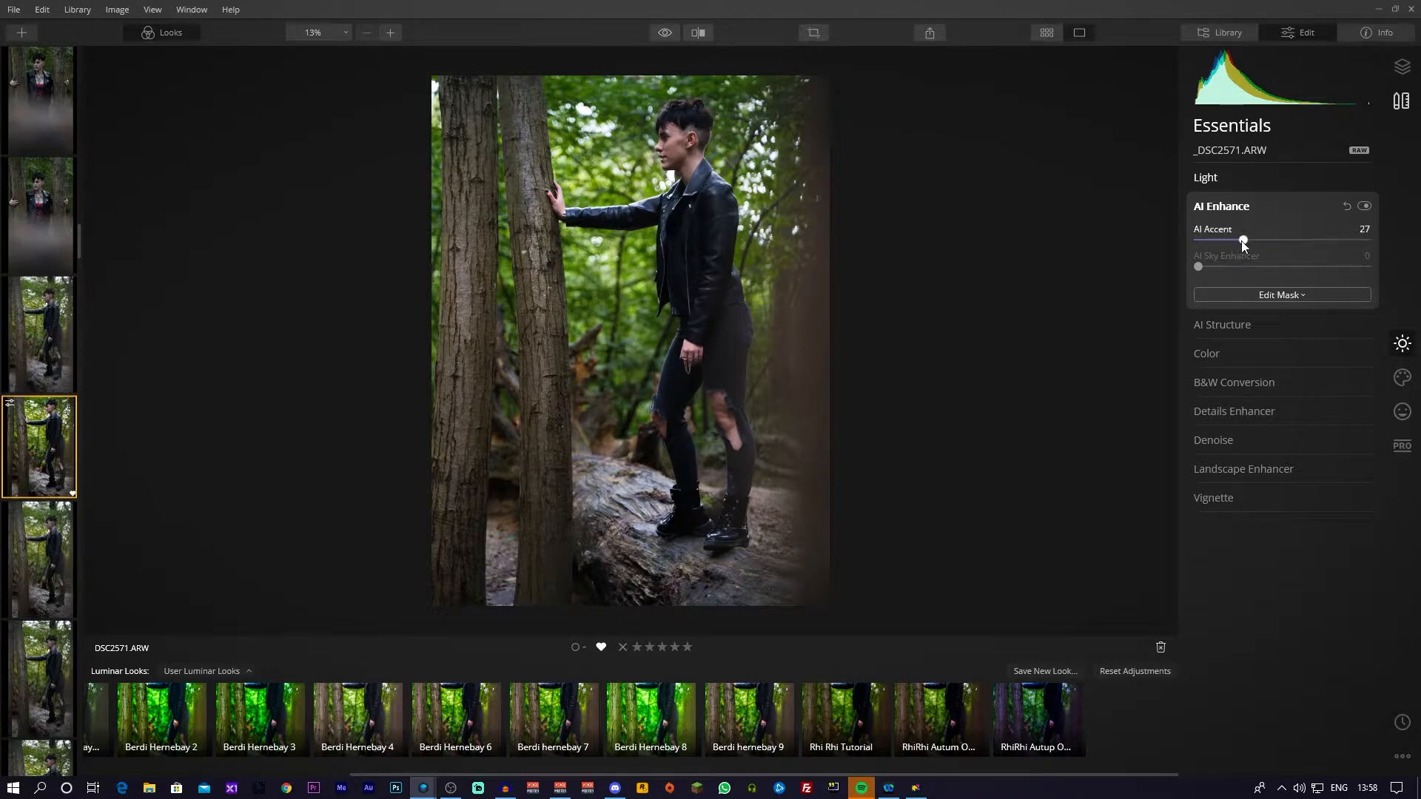
{"action": "mouse_move", "coordinate": [1241, 241]}
{"action": "left_mouse_down"}
{"action": "mouse_move", "coordinate": [1205, 256]}
{"action": "mouse_move", "coordinate": [1236, 260]}
{"action": "left_mouse_up"}
{"action": "mouse_move", "coordinate": [1234, 240]}
{"action": "left_mouse_down"}
{"action": "mouse_move", "coordinate": [1210, 247]}
{"action": "mouse_move", "coordinate": [1259, 245]}
{"action": "left_mouse_up"}
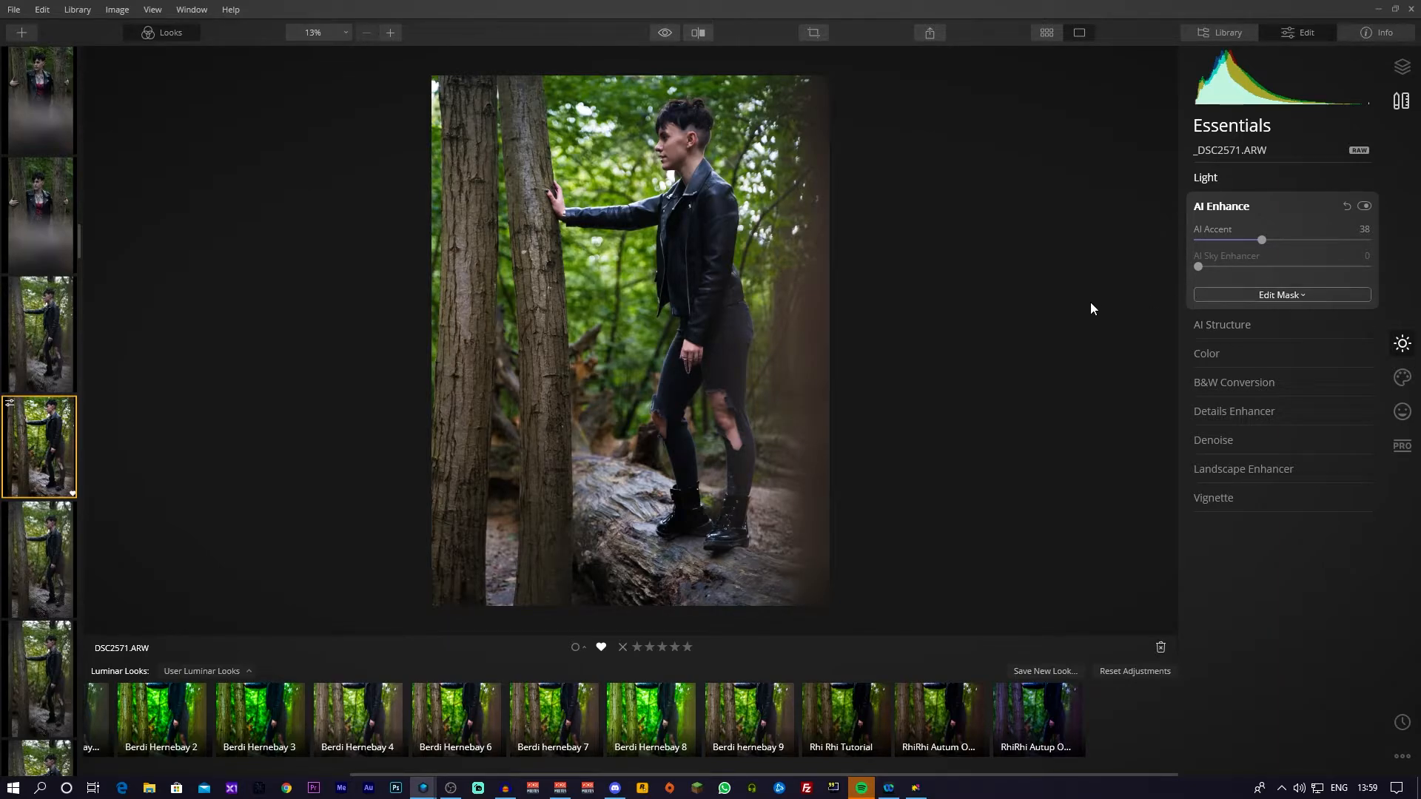
{"action": "left_click", "coordinate": [1276, 296]}
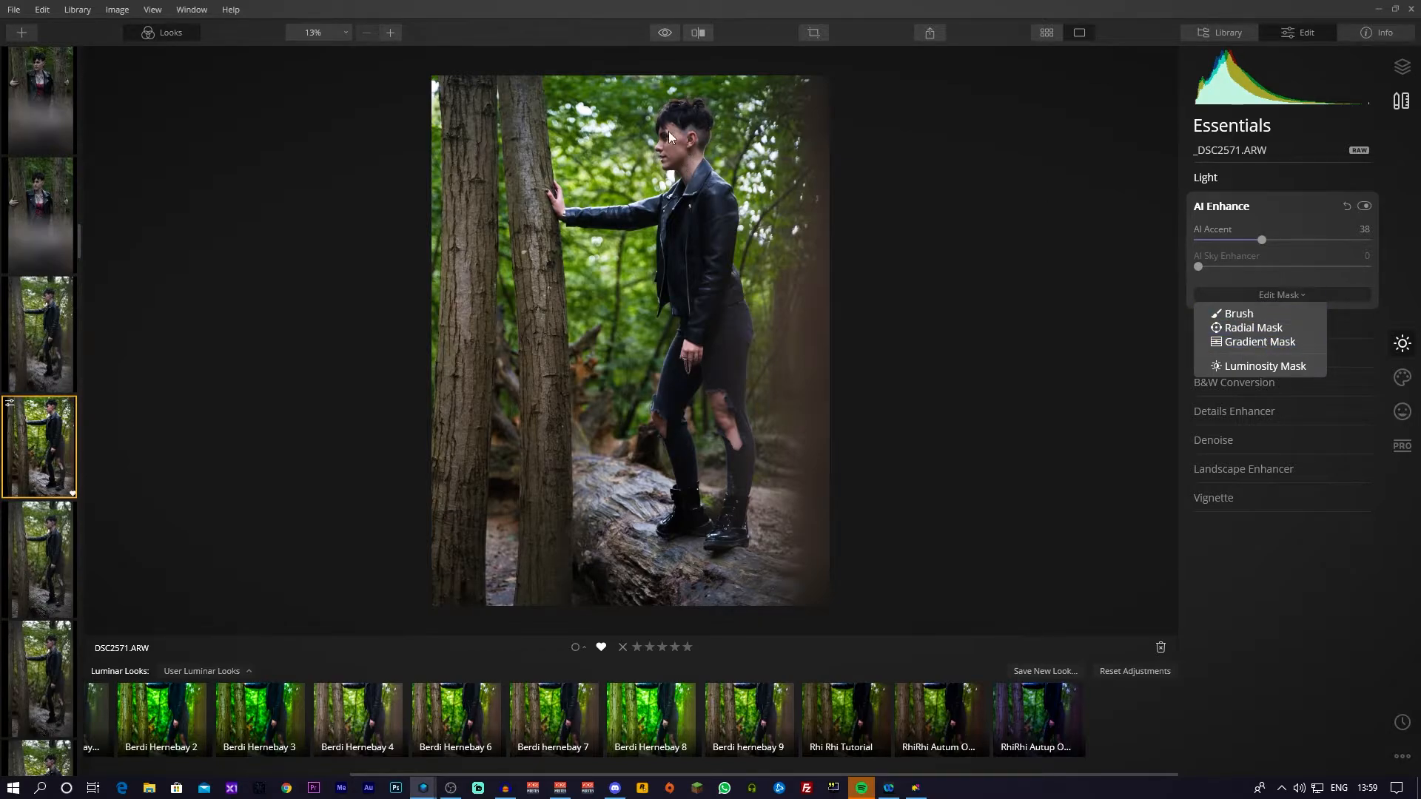
{"action": "left_click", "coordinate": [1097, 265]}
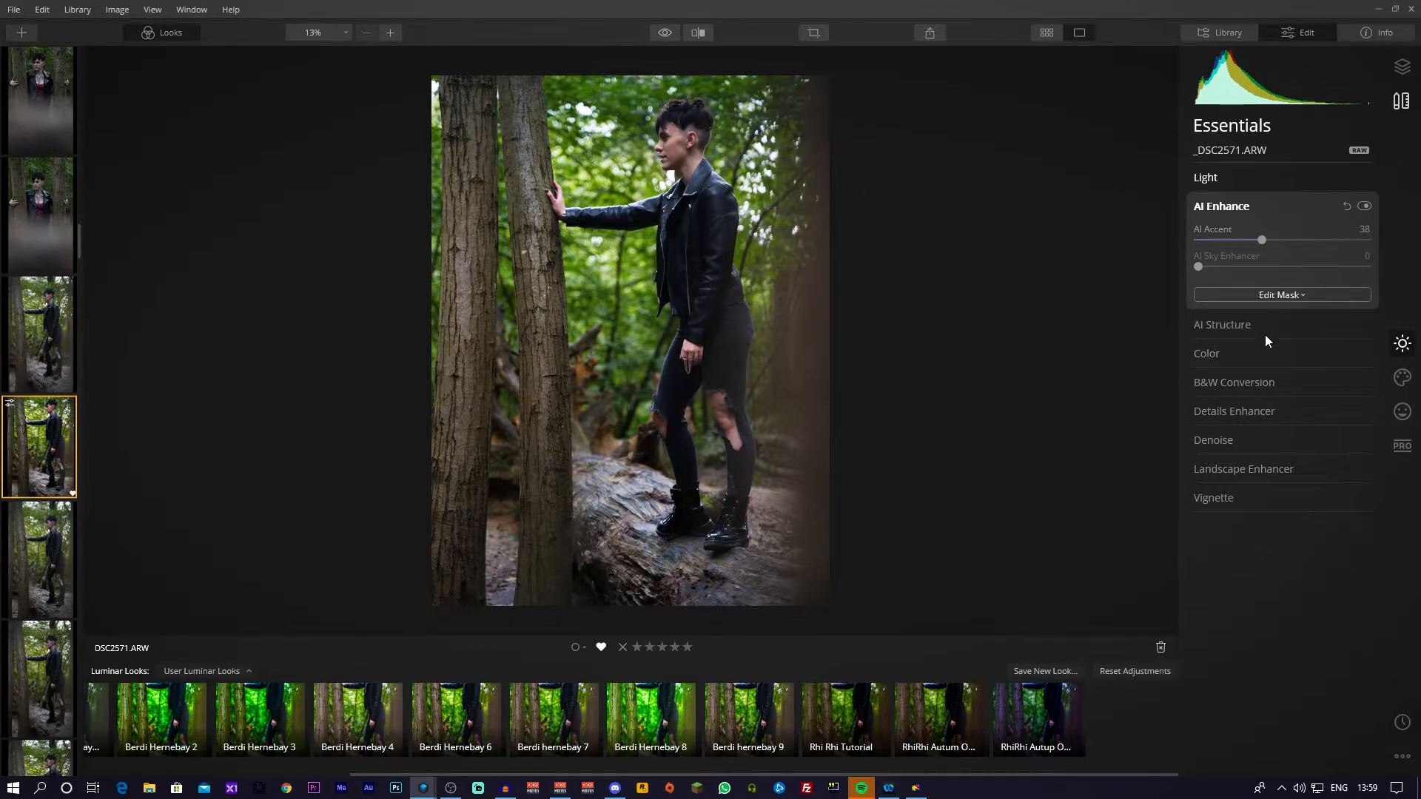
- Reduce the AI Accent in AI Enhance to 17
{"action": "left_click", "coordinate": [1236, 325]}
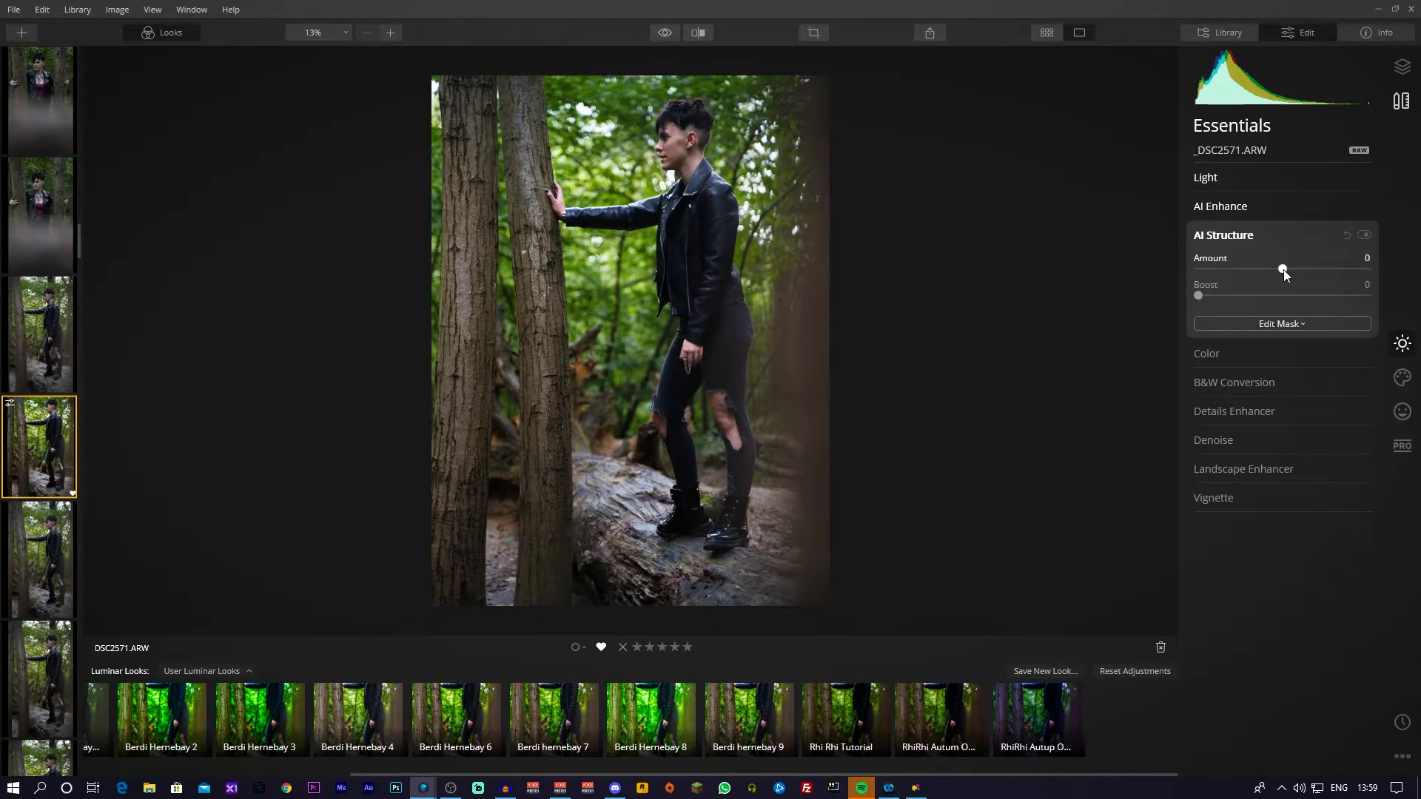
{"action": "left_click", "coordinate": [1256, 206]}
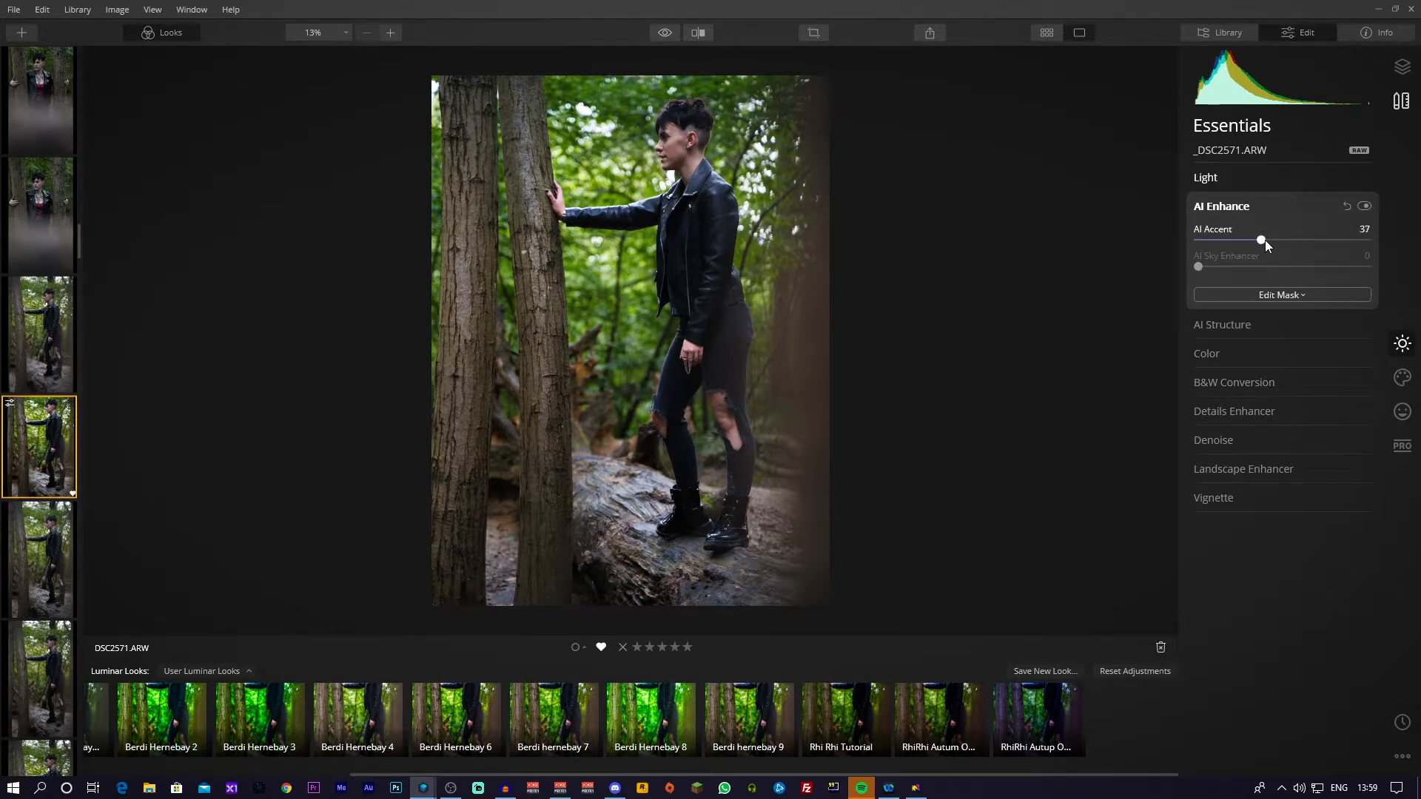
{"action": "left_click_drag", "start_coordinate": [1261, 240], "coordinate": [1209, 240]}
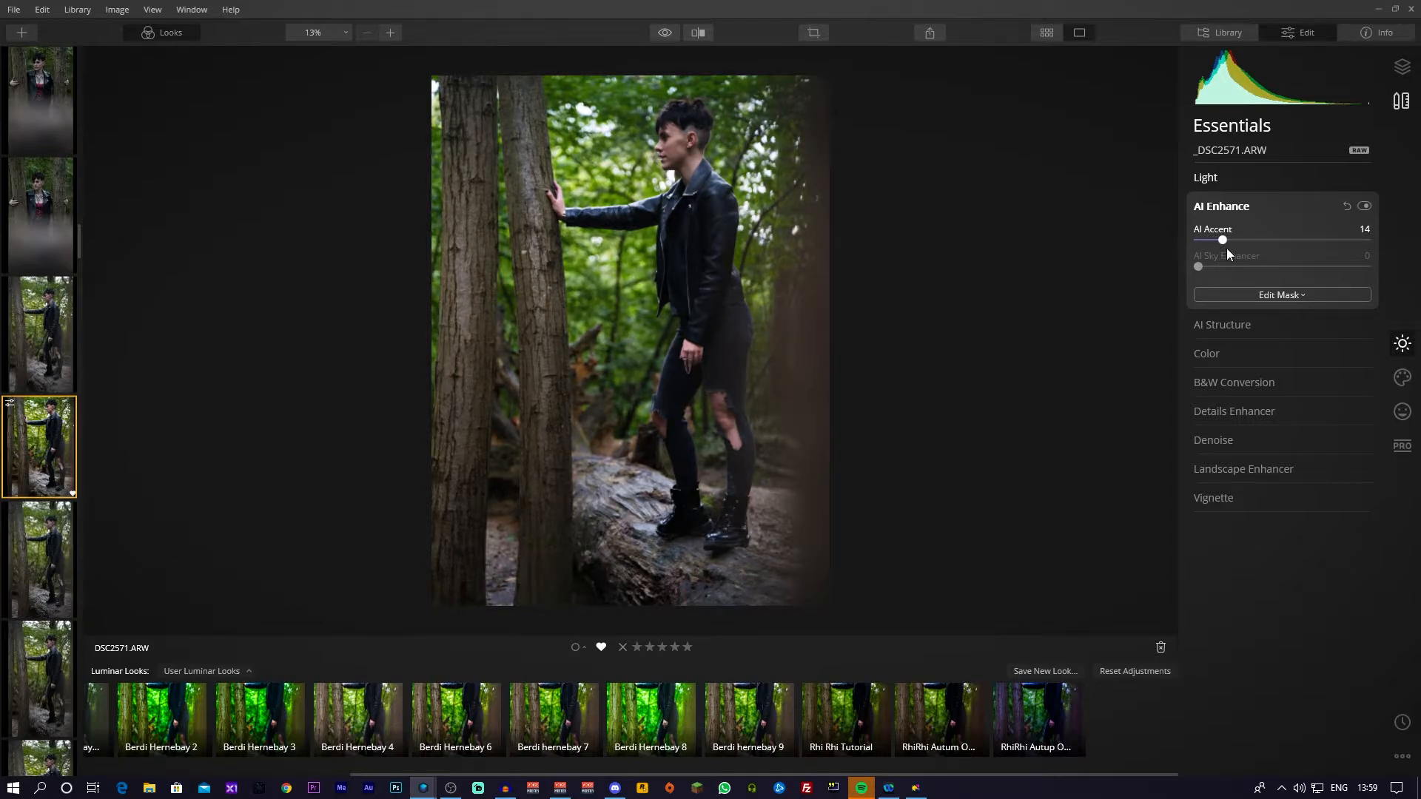
{"action": "left_click_drag", "start_coordinate": [1227, 252], "coordinate": [1245, 268]}
{"action": "left_click_drag", "start_coordinate": [1232, 263], "coordinate": [1229, 264]}
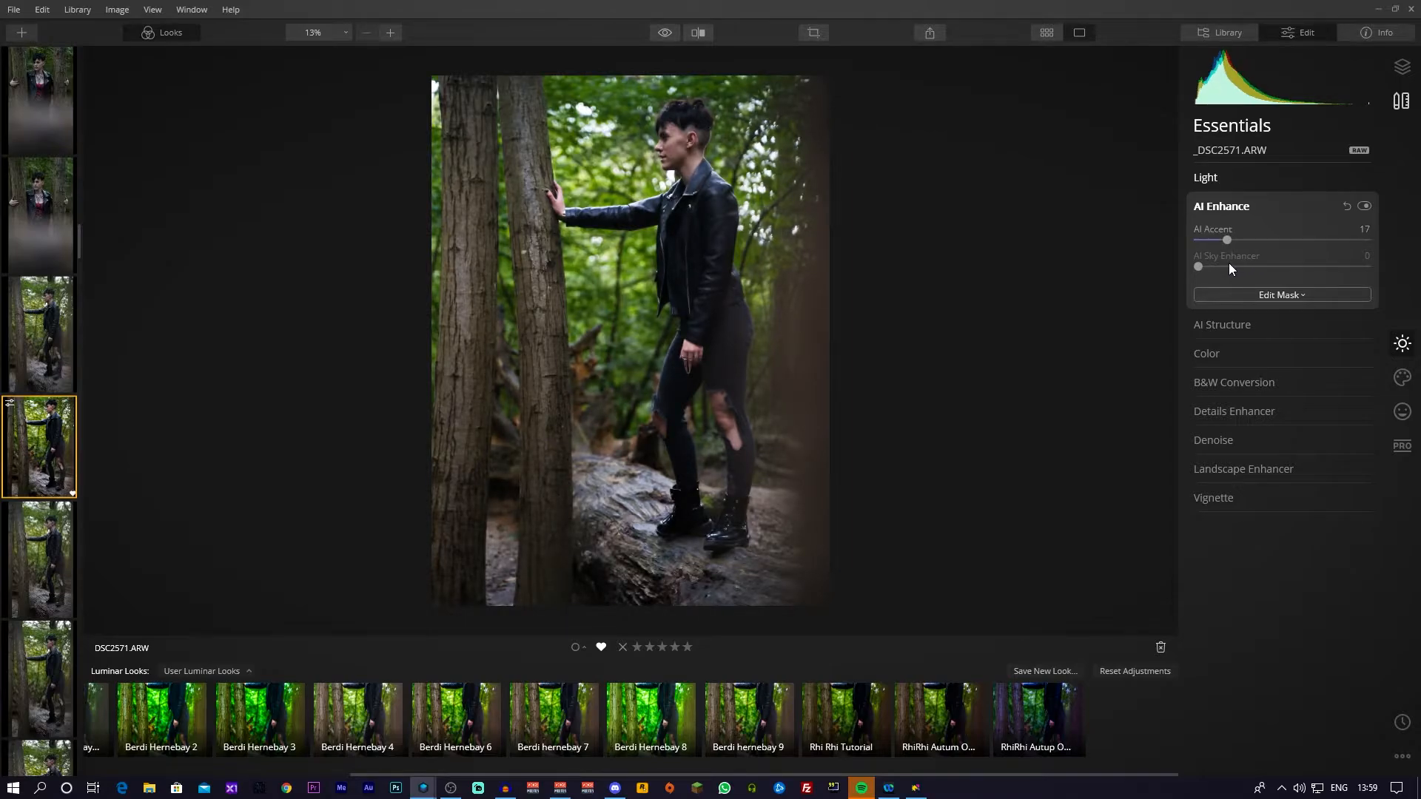
- Set the AI Structure amount to 18 and boost to 6, comparing the photo with the effect off and on
{"action": "left_click", "coordinate": [1249, 323]}
{"action": "left_click_drag", "start_coordinate": [1282, 269], "coordinate": [1313, 288]}
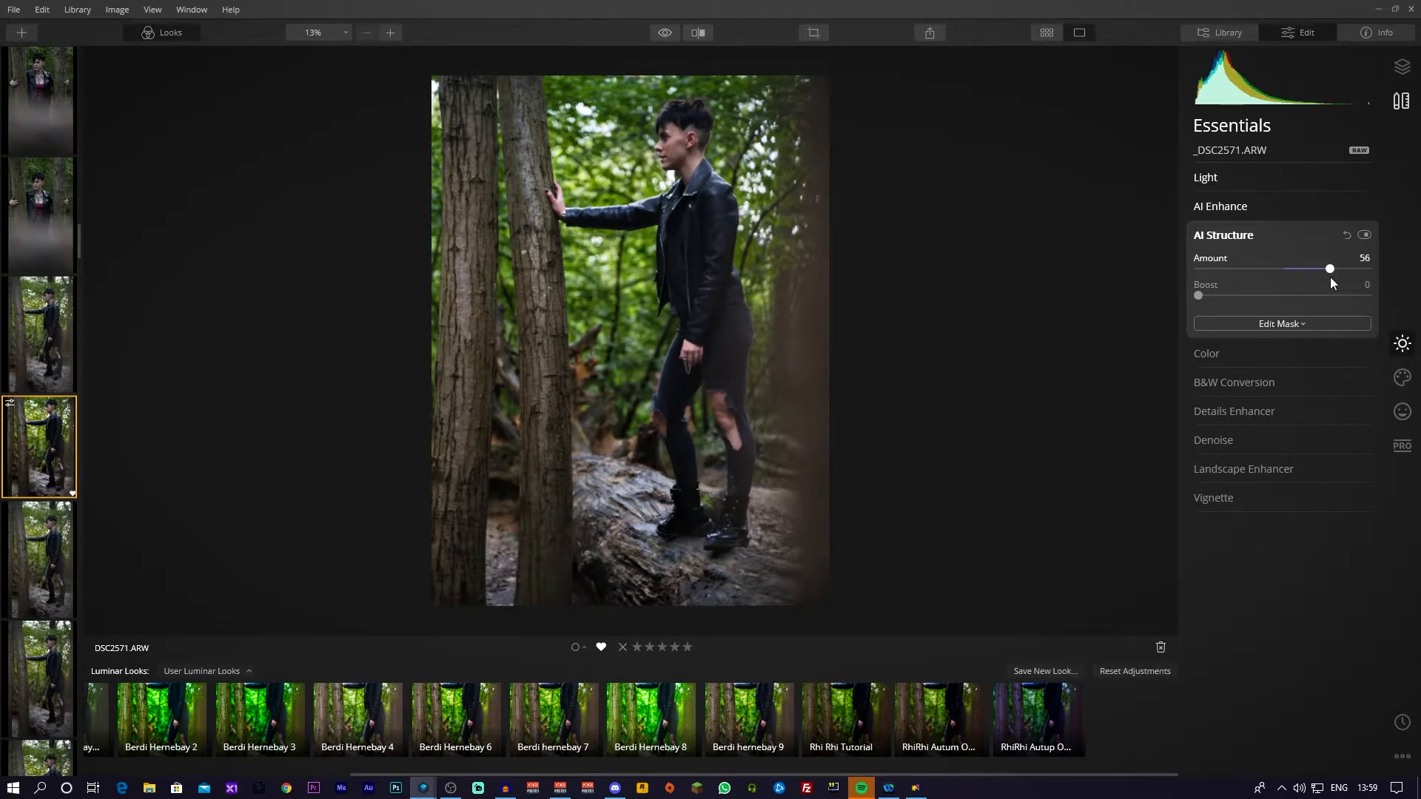
{"action": "left_click_drag", "start_coordinate": [1332, 277], "coordinate": [1264, 283]}
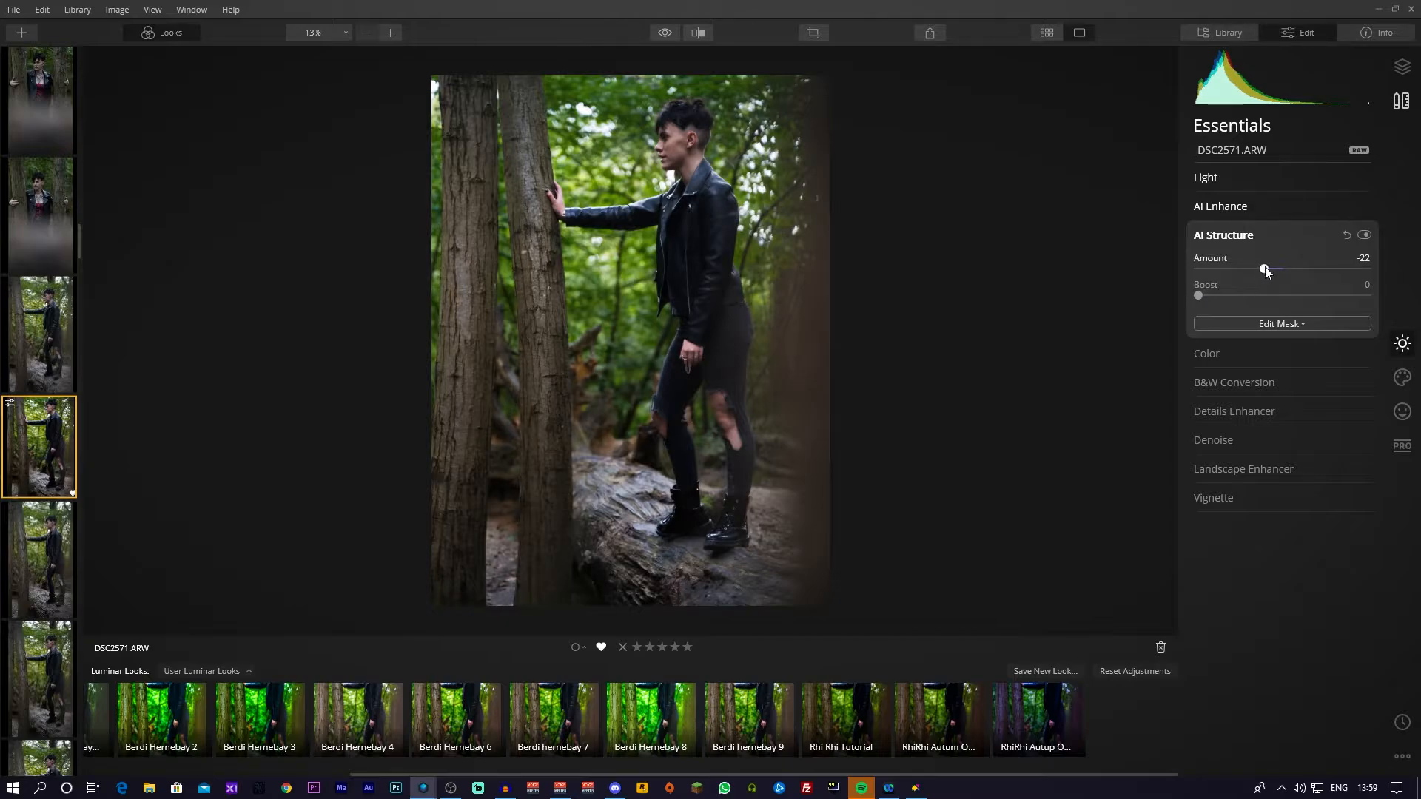
{"action": "left_click_drag", "start_coordinate": [1264, 271], "coordinate": [1297, 269]}
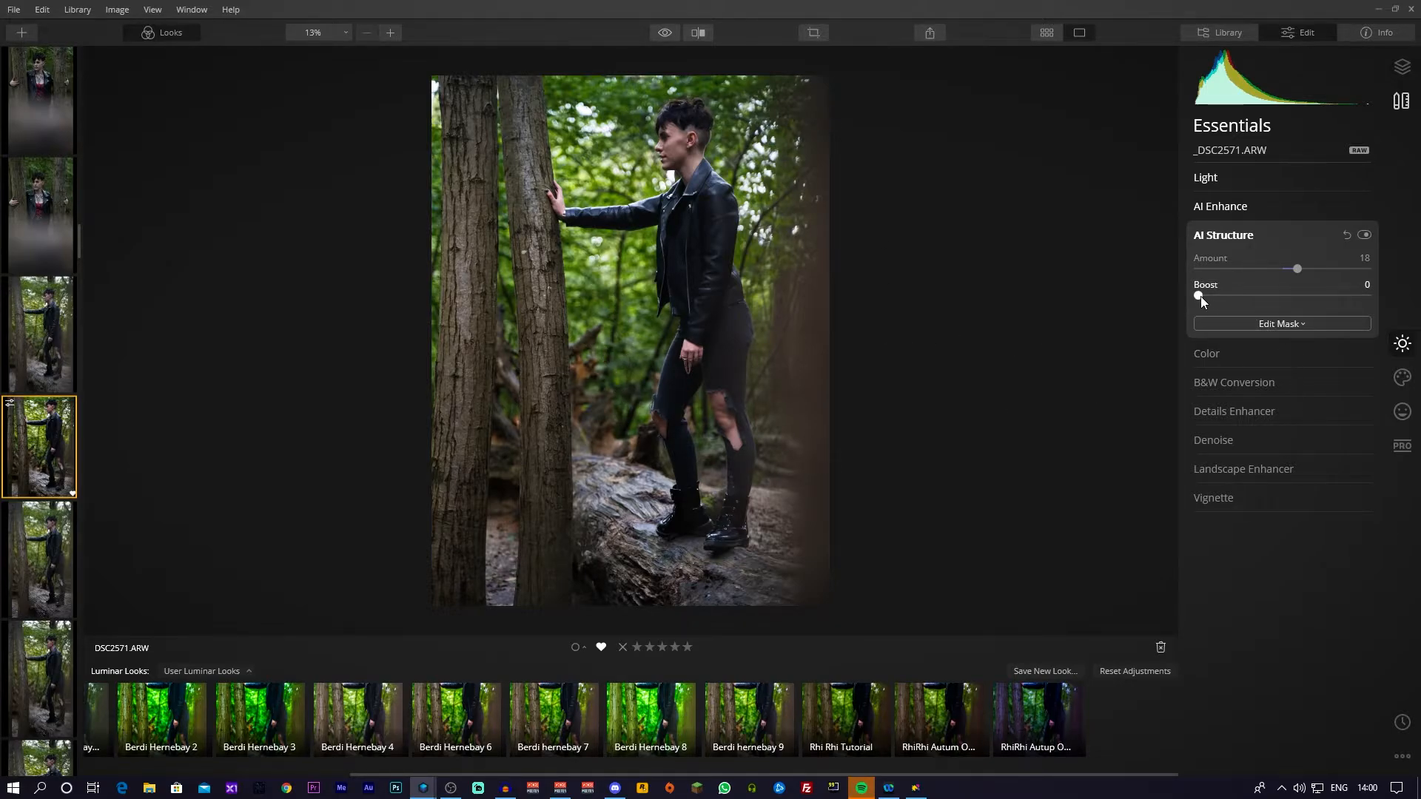
{"action": "left_click_drag", "start_coordinate": [1198, 296], "coordinate": [1171, 327]}
{"action": "left_click", "coordinate": [1364, 235]}
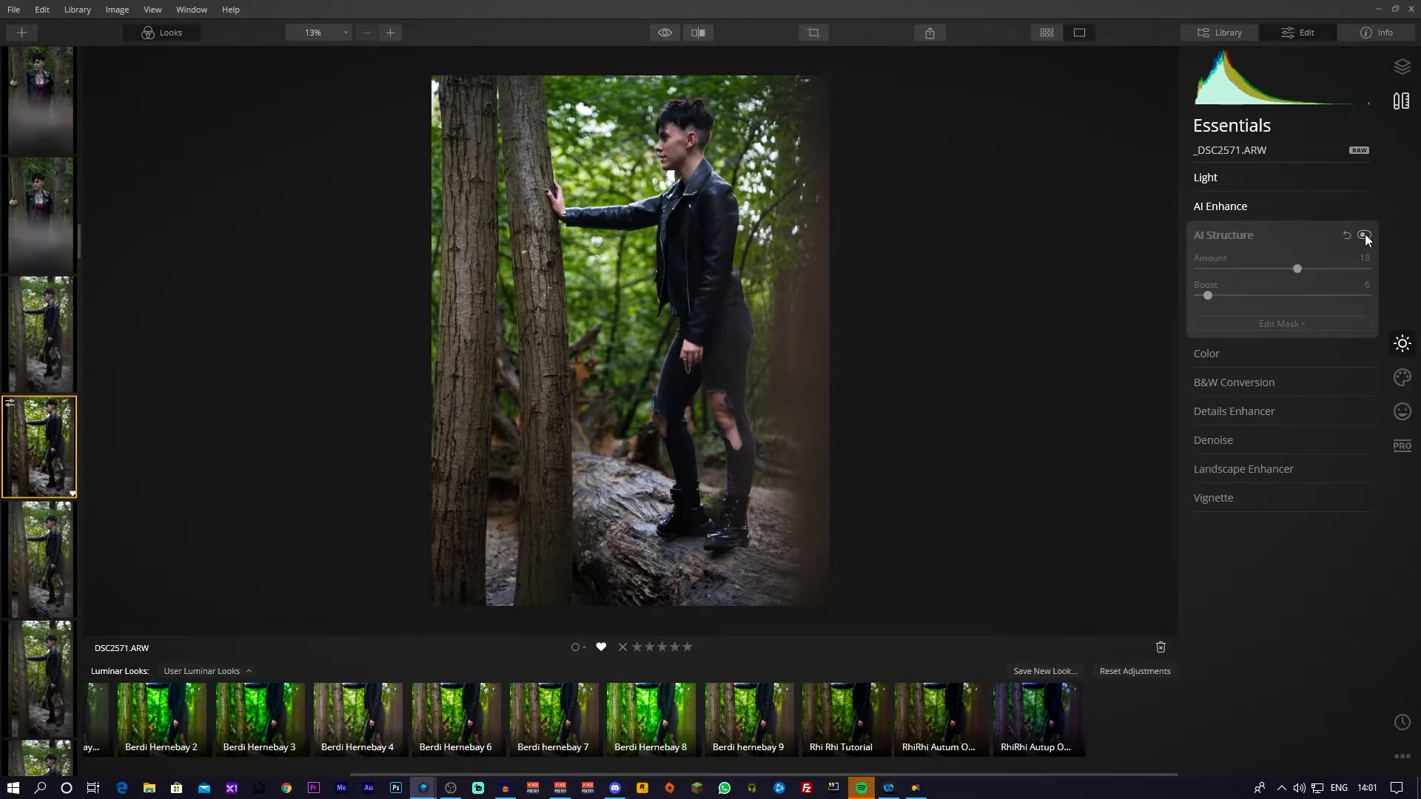
{"action": "left_click", "coordinate": [1364, 236]}
{"action": "left_click", "coordinate": [1364, 235]}
{"action": "left_click", "coordinate": [1364, 236]}
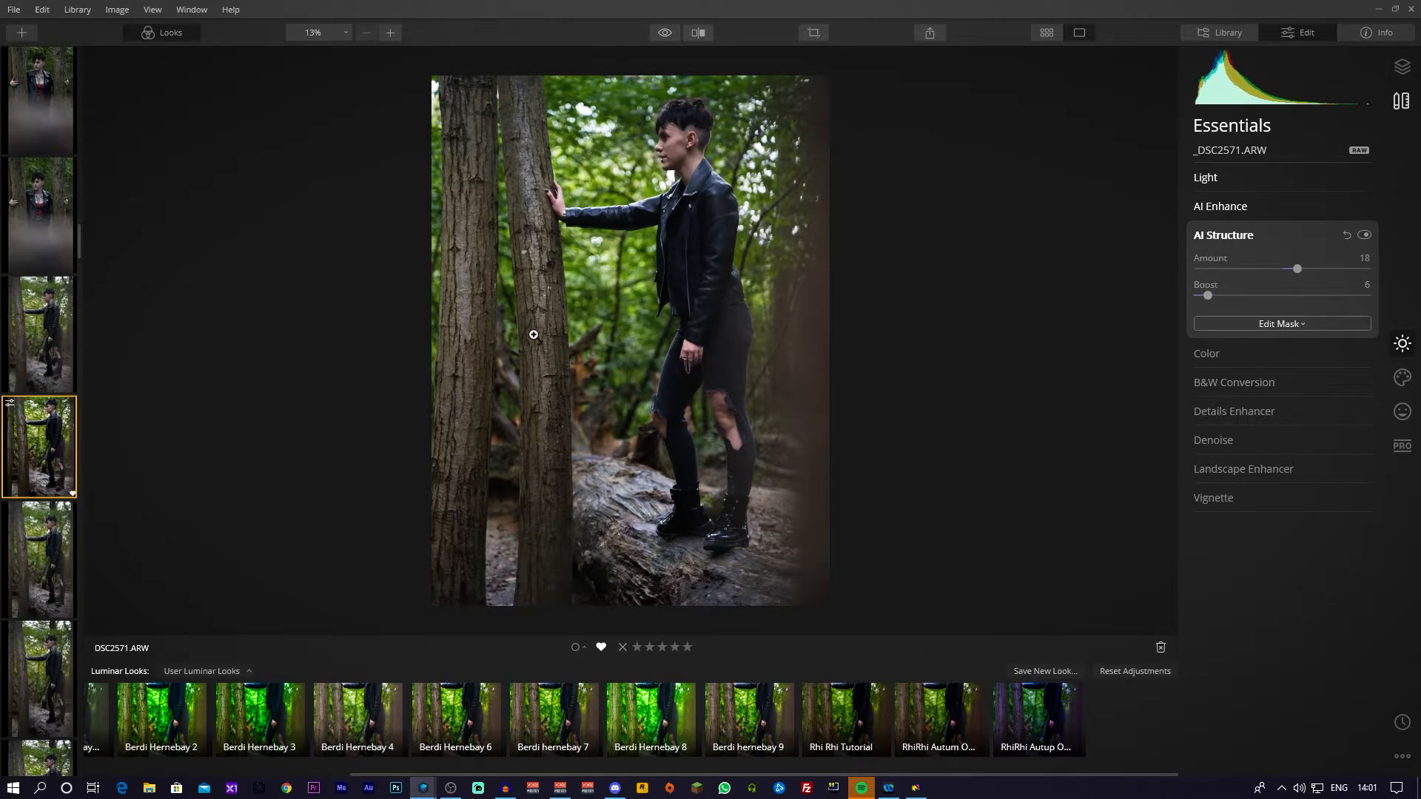
- In the Color adjustments, set Saturation to 20 and Vibrance to 47, comparing the photo with the color effect off and on
{"action": "left_click", "coordinate": [1218, 357]}
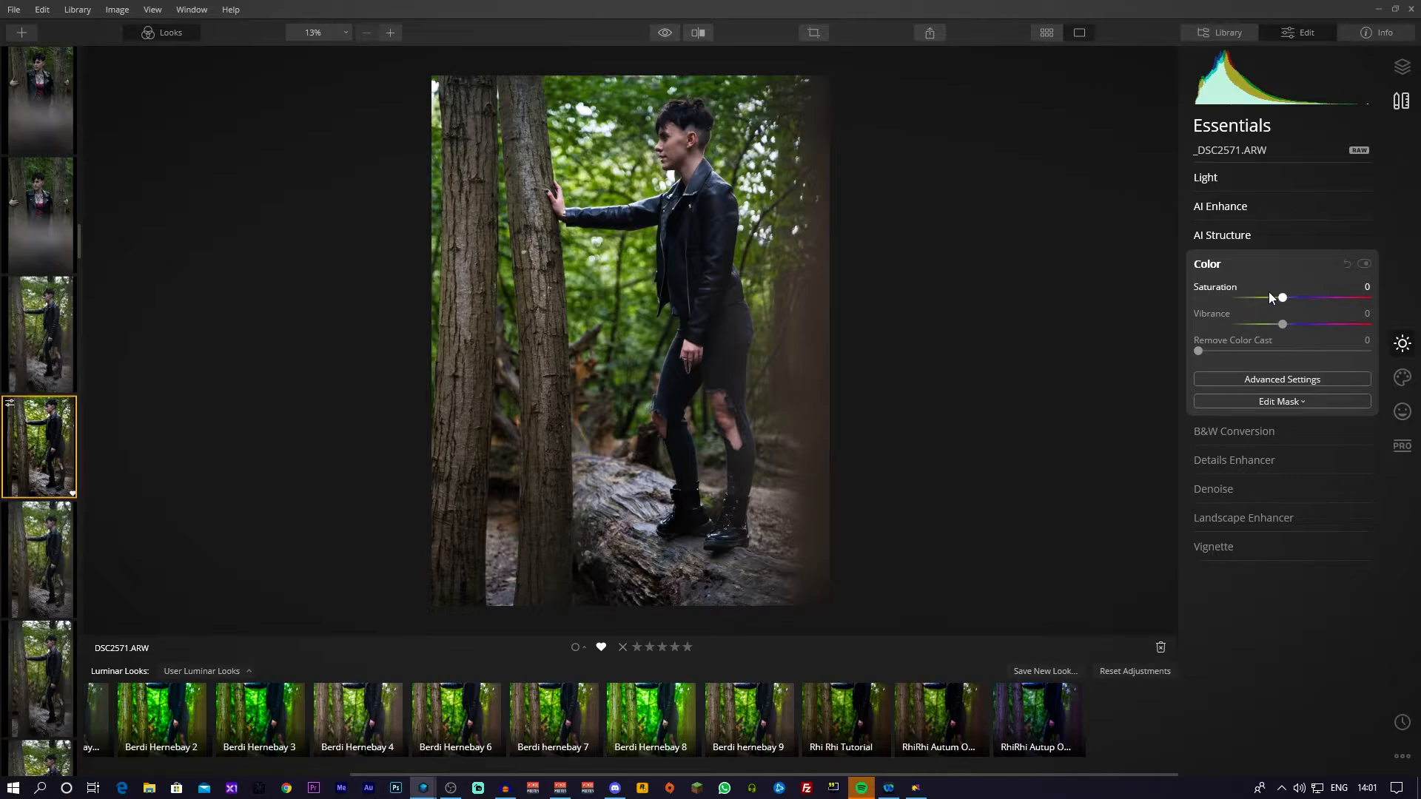
{"action": "left_click_drag", "start_coordinate": [1283, 297], "coordinate": [1301, 296]}
{"action": "left_click", "coordinate": [1364, 265]}
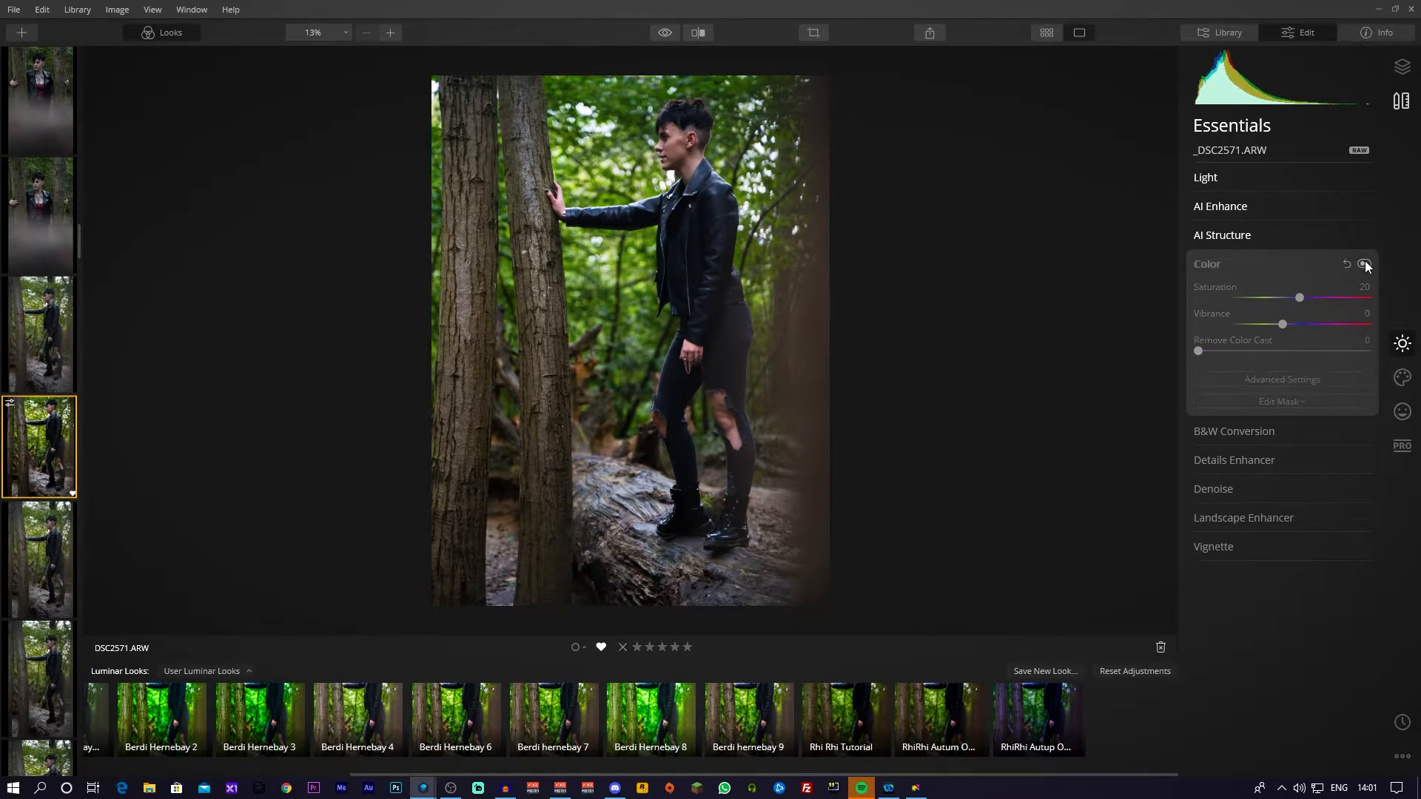
{"action": "left_click", "coordinate": [1364, 264]}
{"action": "left_click", "coordinate": [1364, 264]}
{"action": "left_click", "coordinate": [1364, 264]}
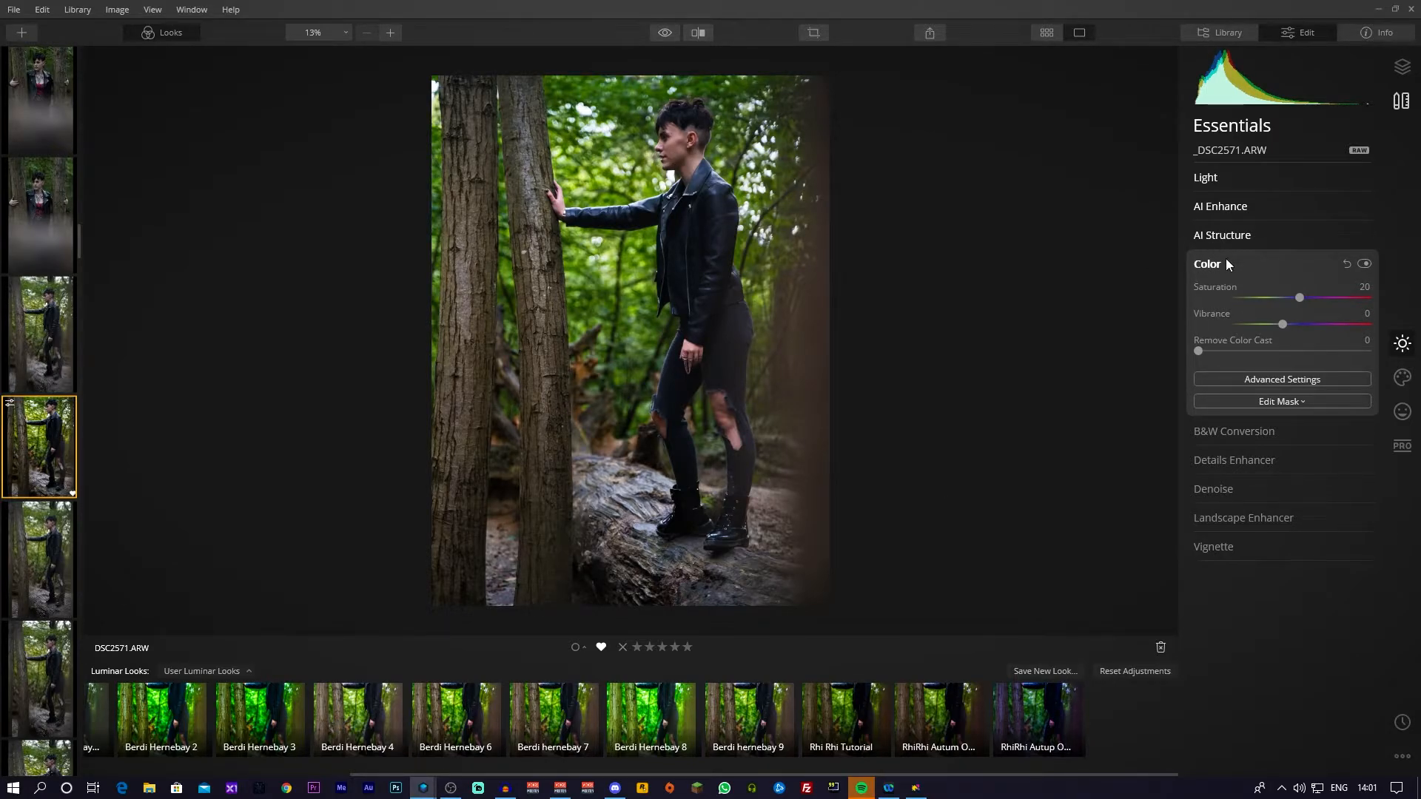
{"action": "left_click_drag", "start_coordinate": [1280, 325], "coordinate": [1322, 314]}
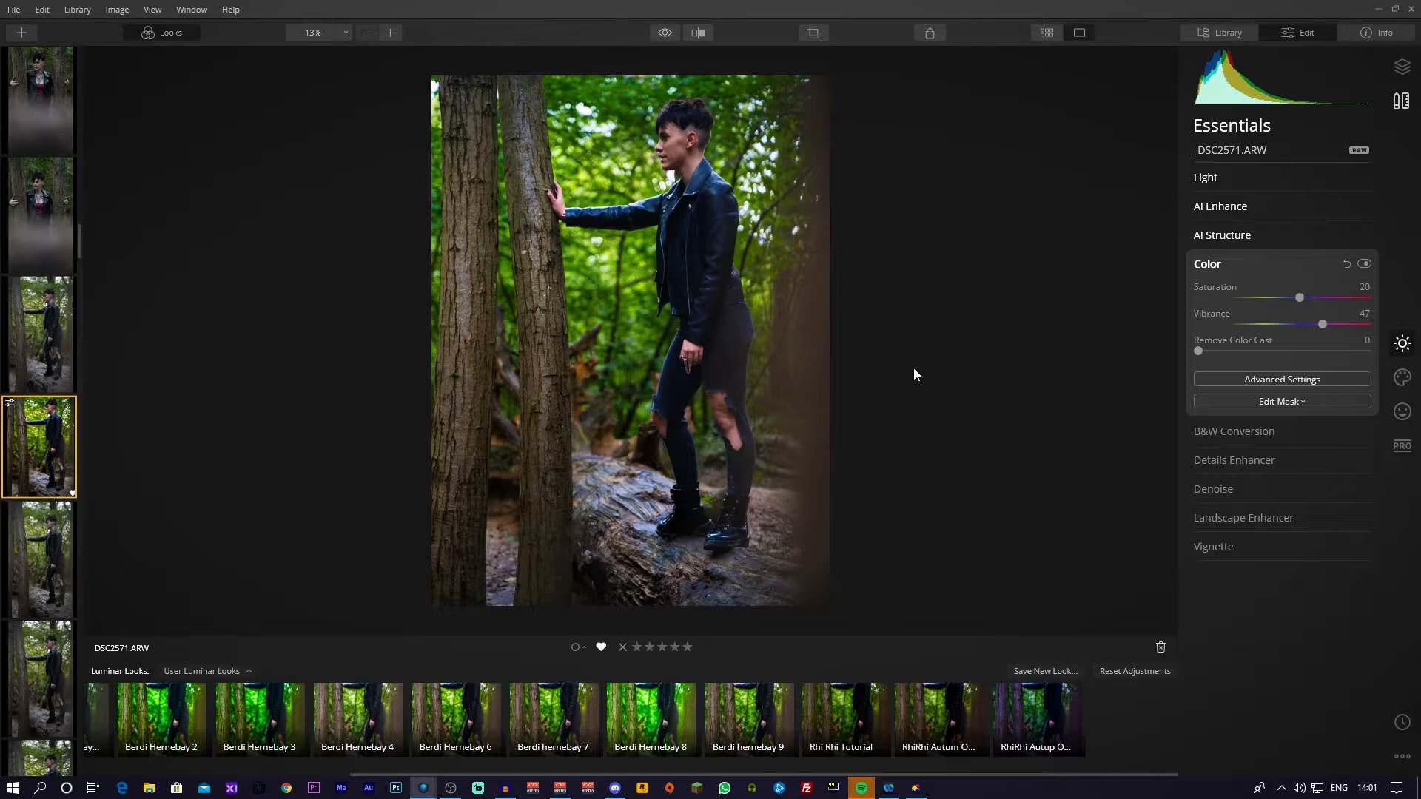
- Examine the color changes up close at 25% zoom on the jacket, trees, legs, boots and log
{"action": "left_click", "coordinate": [647, 163]}
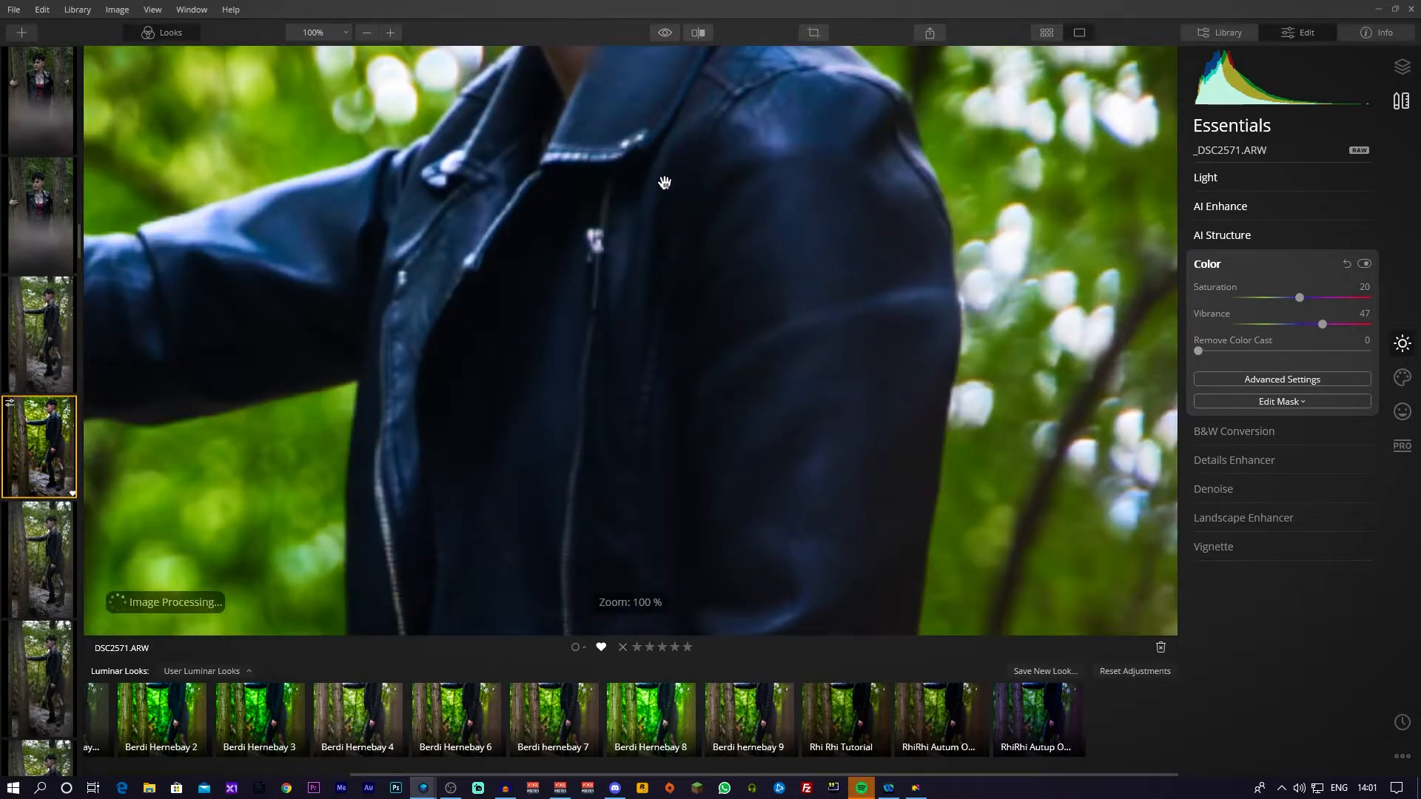
{"action": "scroll", "coordinate": [704, 479], "scroll_direction": "down", "scroll_amount": 5}
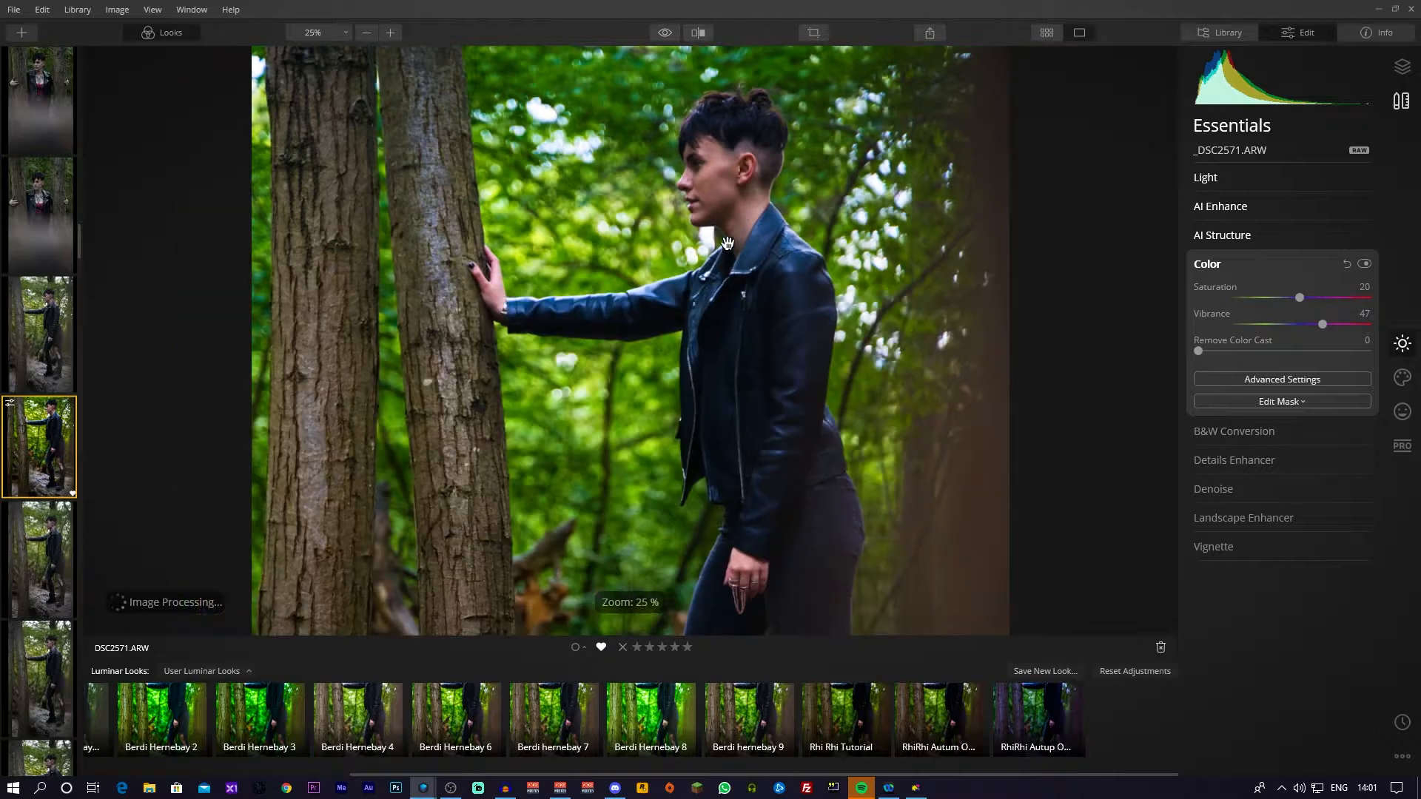
{"action": "left_click_drag", "start_coordinate": [728, 438], "coordinate": [772, 142]}
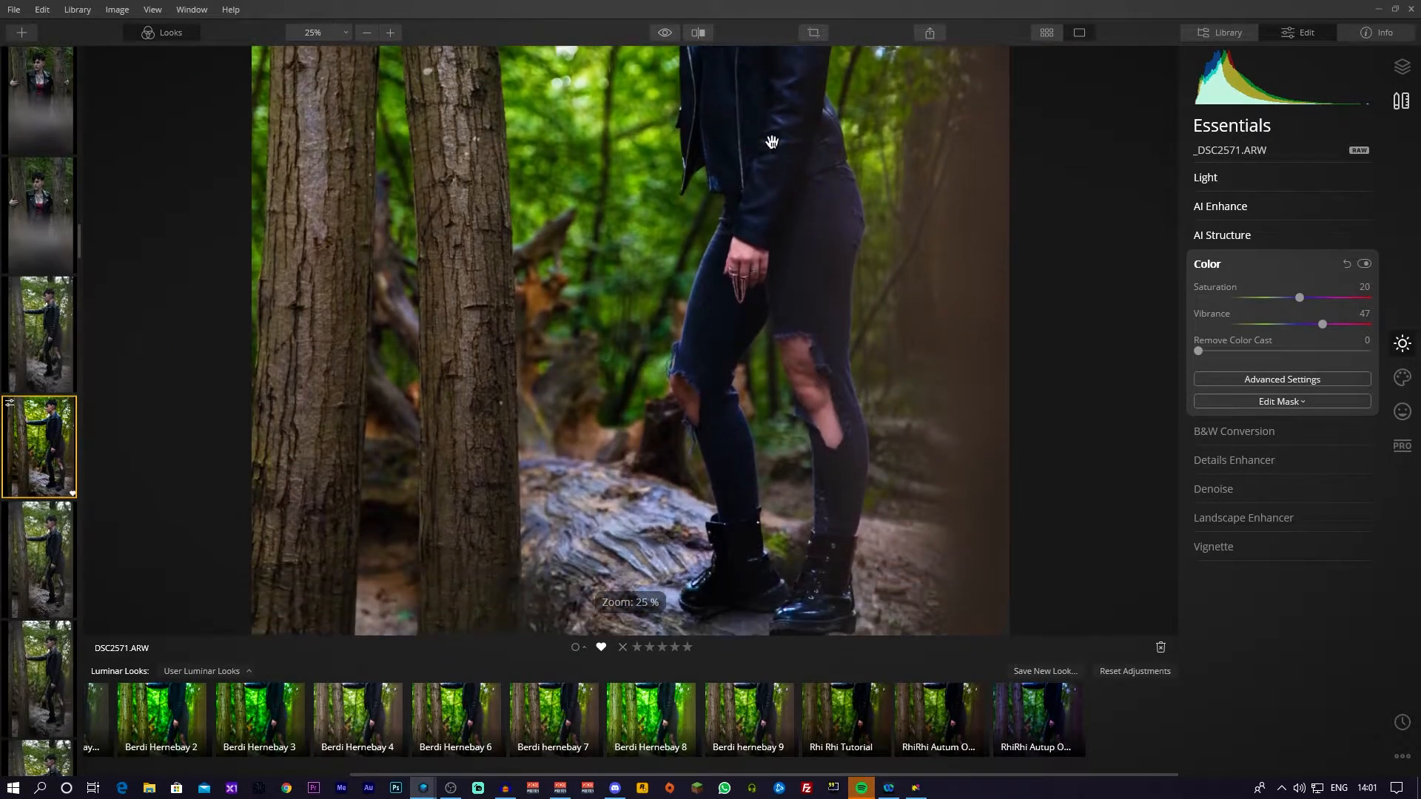
{"action": "left_click_drag", "start_coordinate": [792, 406], "coordinate": [812, 310]}
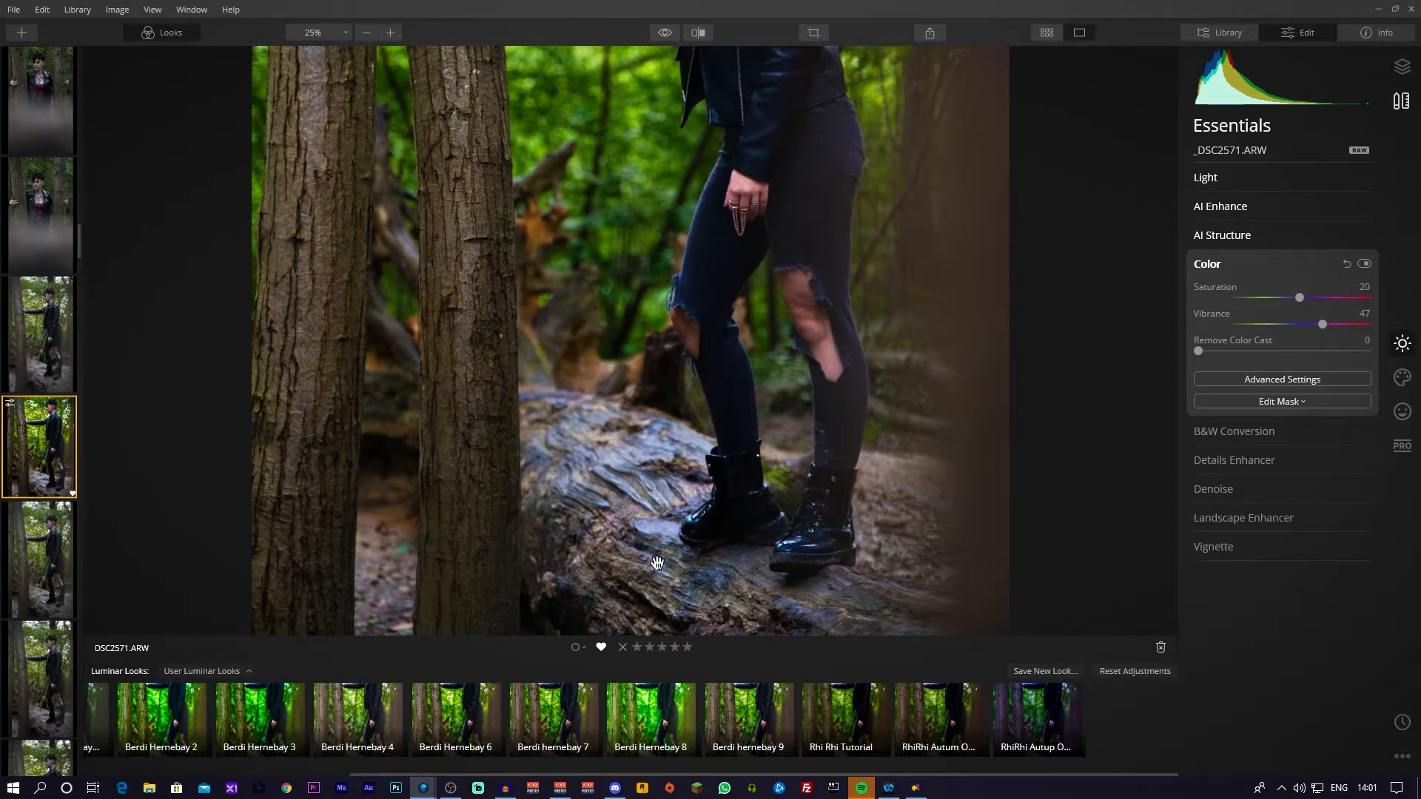
{"action": "left_click_drag", "start_coordinate": [442, 87], "coordinate": [460, 304]}
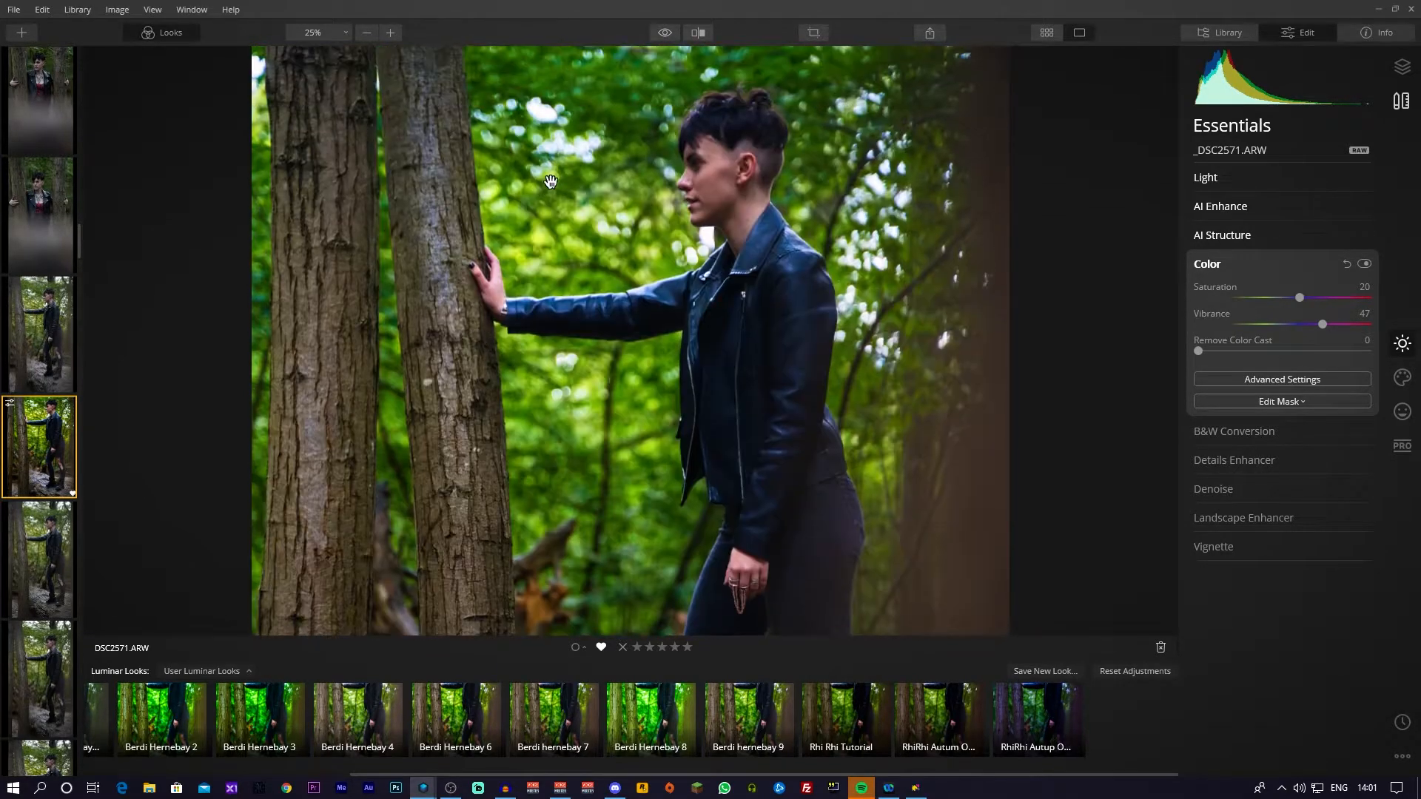
{"action": "left_click_drag", "start_coordinate": [583, 403], "coordinate": [618, 67]}
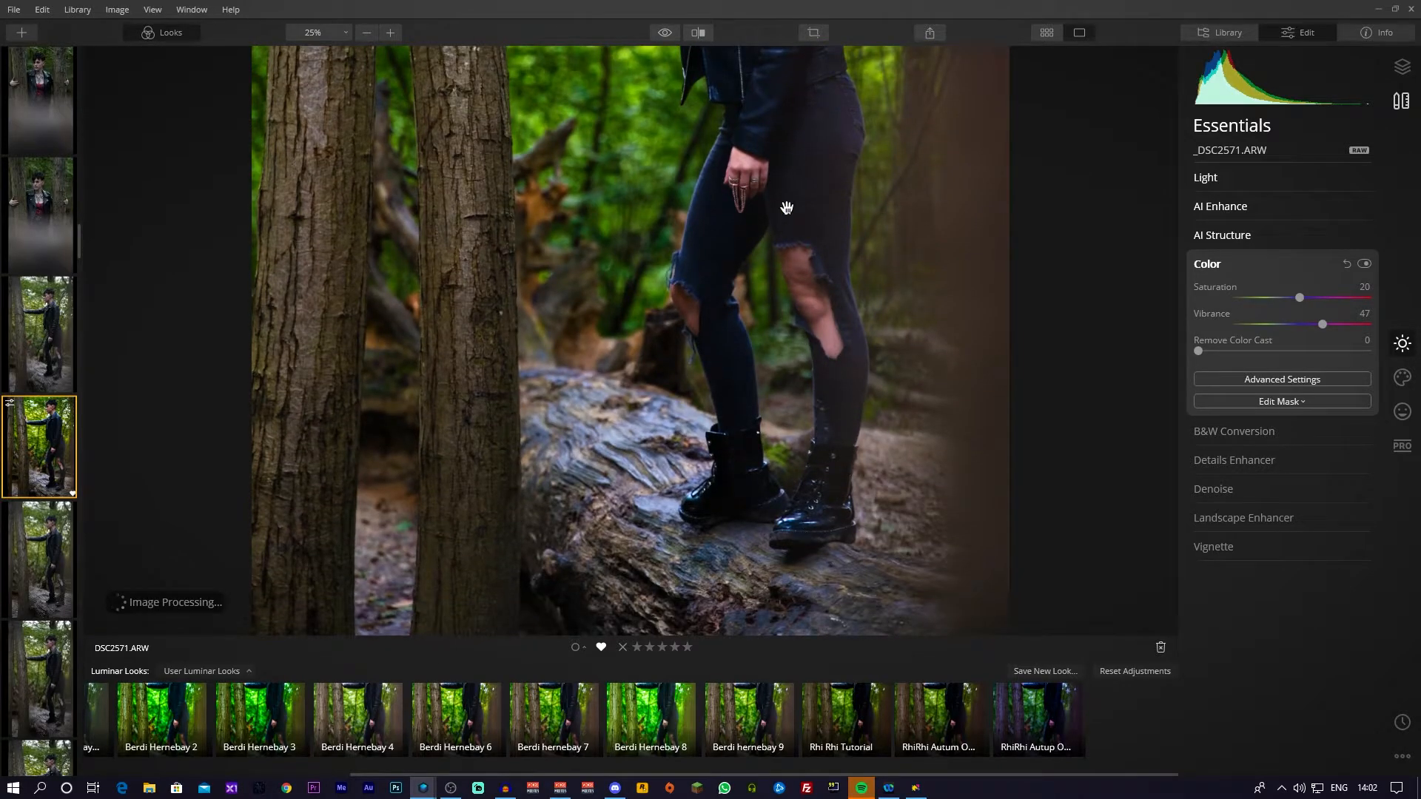
{"action": "left_click_drag", "start_coordinate": [787, 207], "coordinate": [821, 321]}
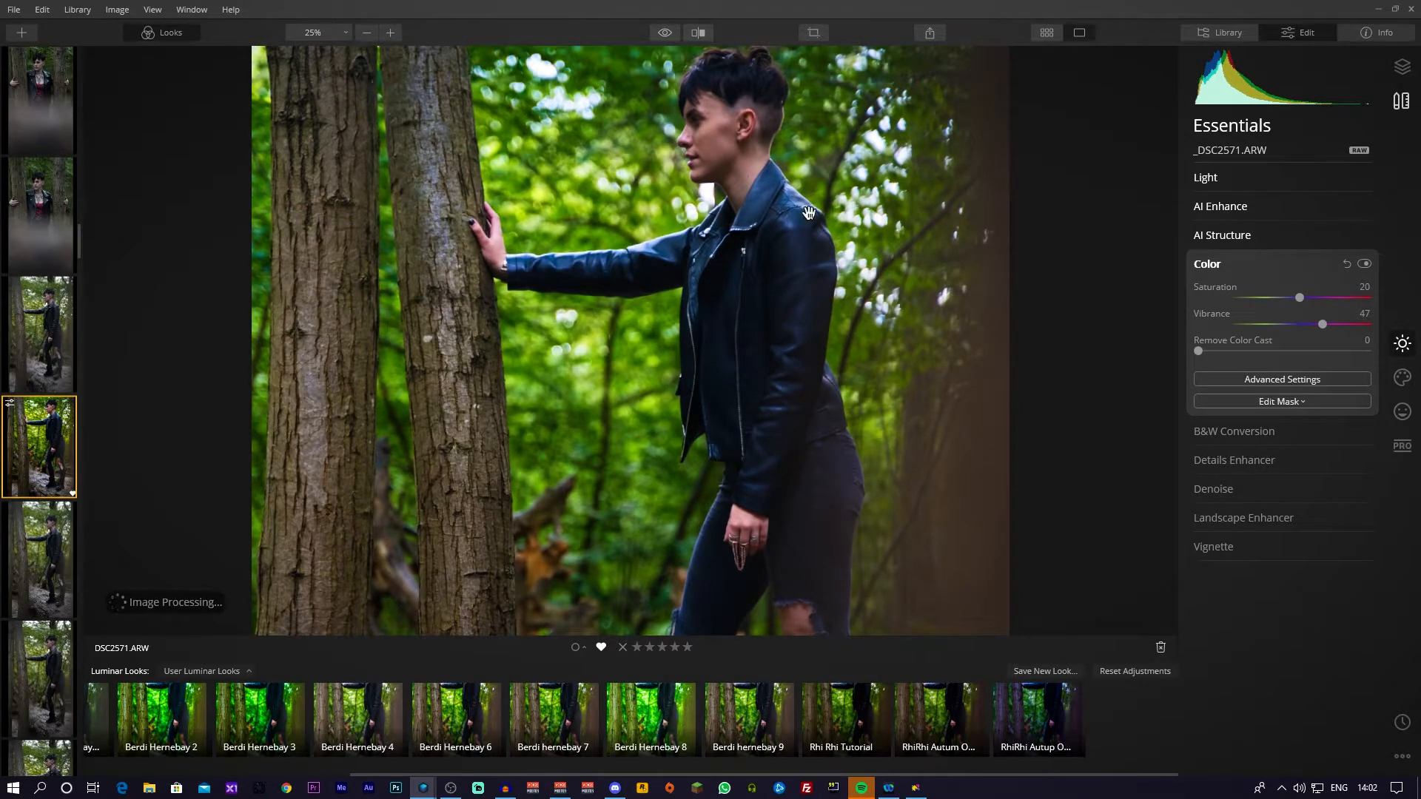
- Examine the color effect on the face, jacket and background at 32% zoom, ending on the whole photo
{"action": "left_click_drag", "start_coordinate": [764, 126], "coordinate": [742, 169]}
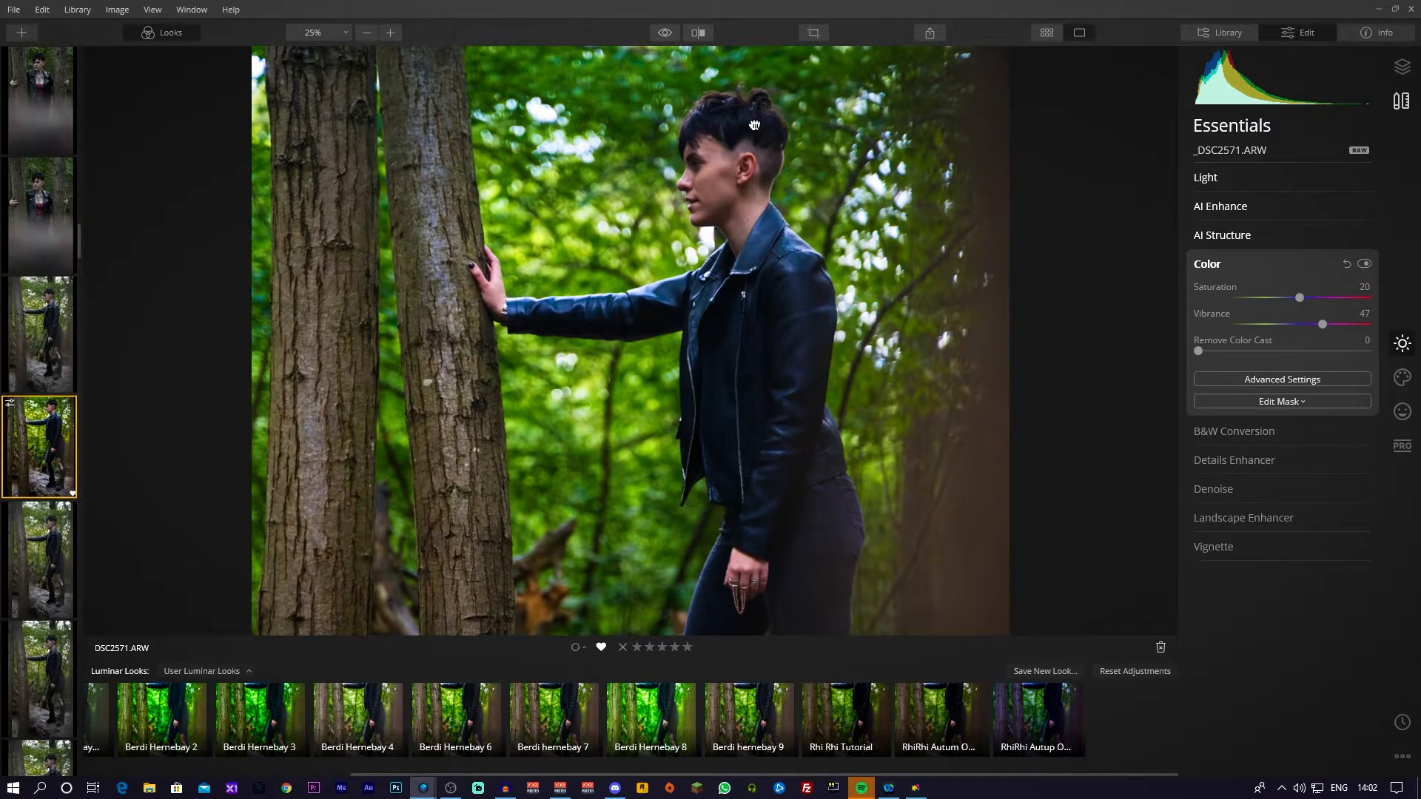
{"action": "scroll", "coordinate": [755, 126], "scroll_direction": "up", "scroll_amount": 2}
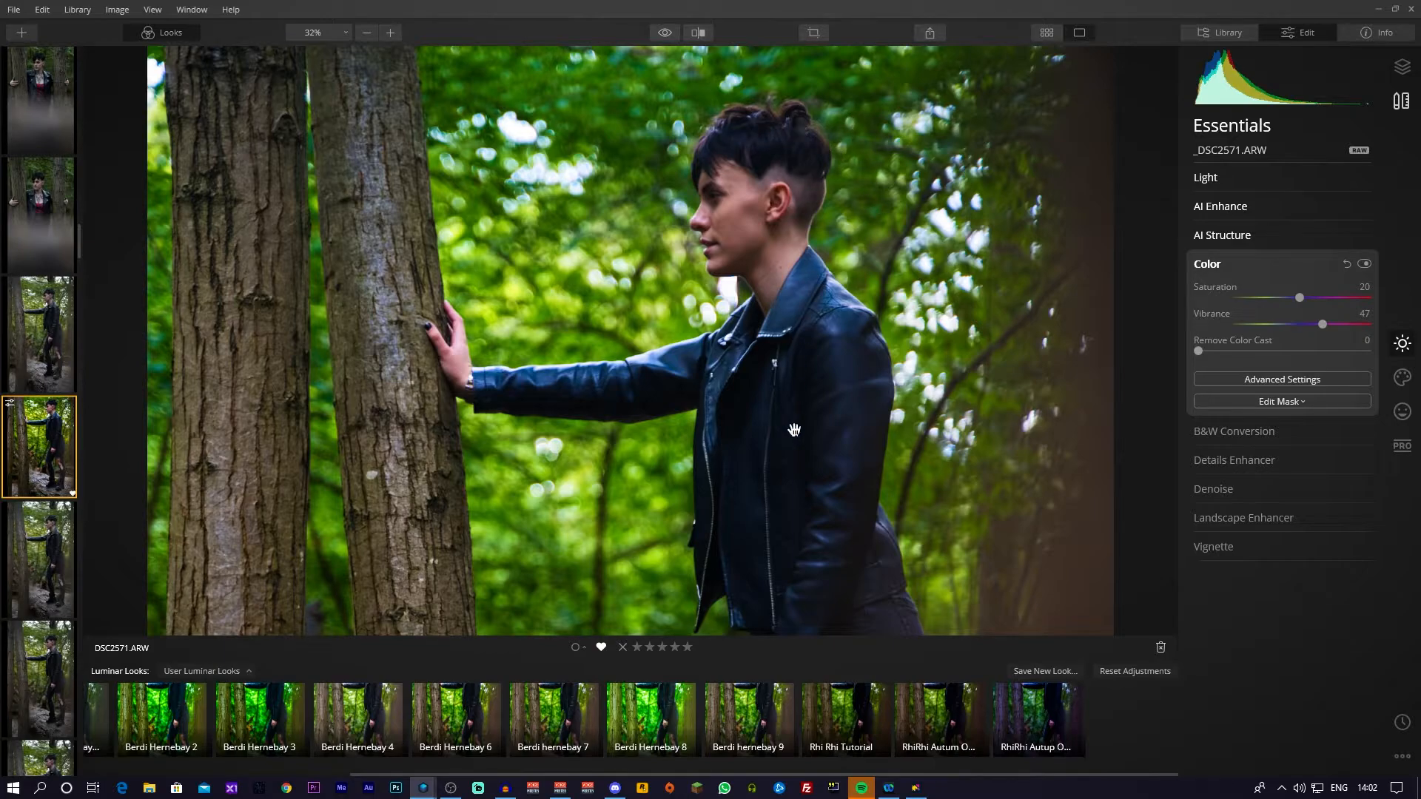
{"action": "scroll", "coordinate": [836, 455], "scroll_direction": "down", "scroll_amount": 3}
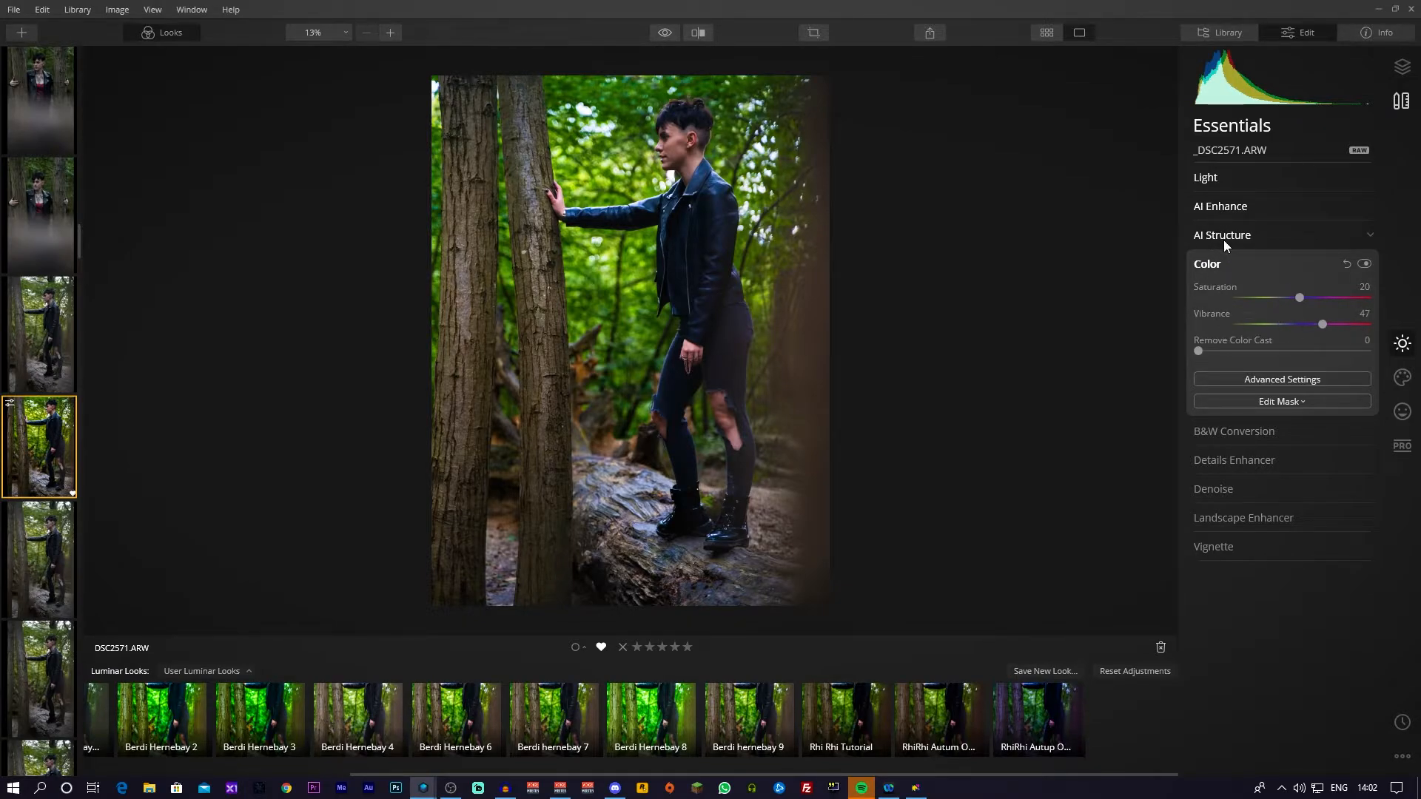
- Try the B&W Conversion on the photo, raising and resetting the red luminance, and switch the conversion off
{"action": "left_click", "coordinate": [1260, 434]}
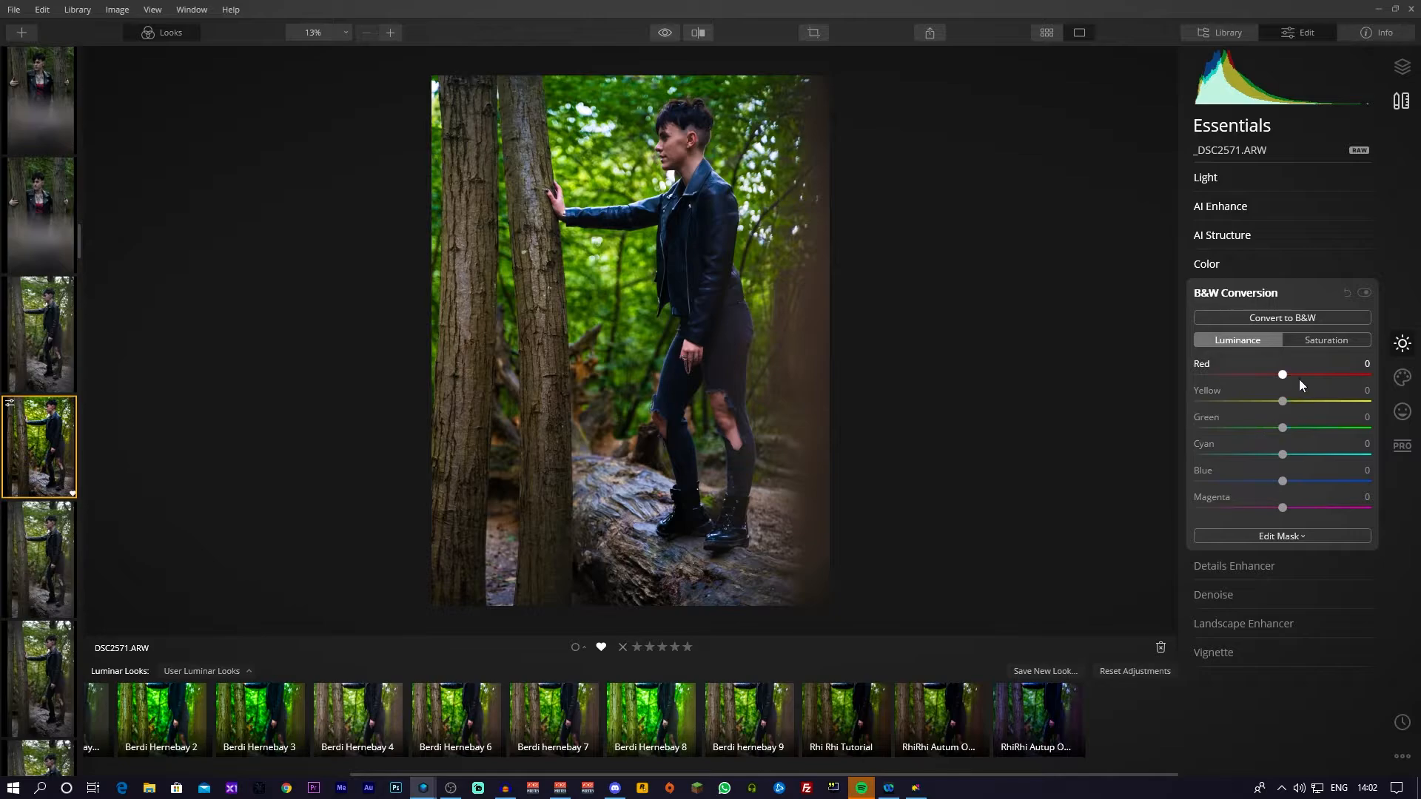
{"action": "left_click_drag", "start_coordinate": [1283, 376], "coordinate": [1330, 375]}
{"action": "double_click", "coordinate": [1330, 375]}
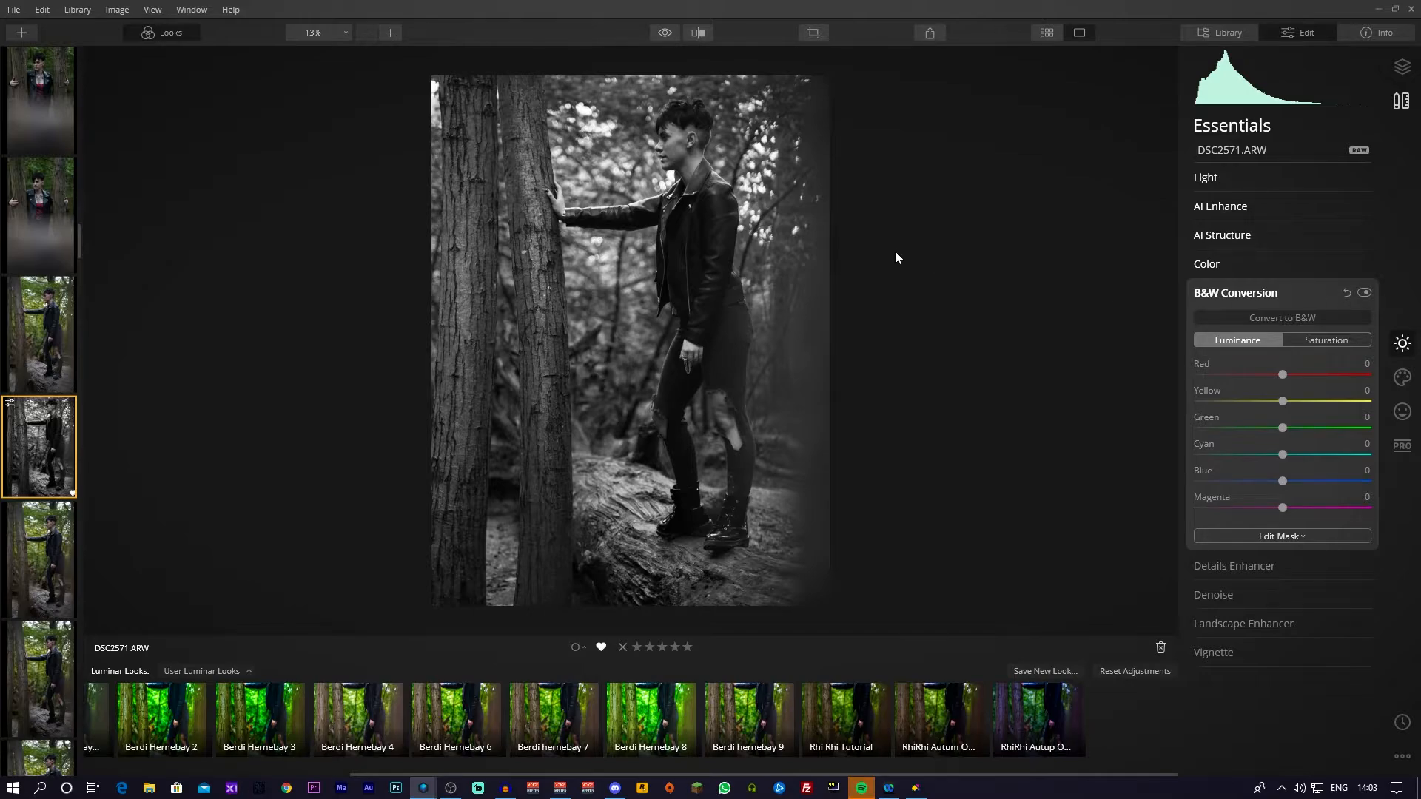
{"action": "left_click", "coordinate": [1364, 292]}
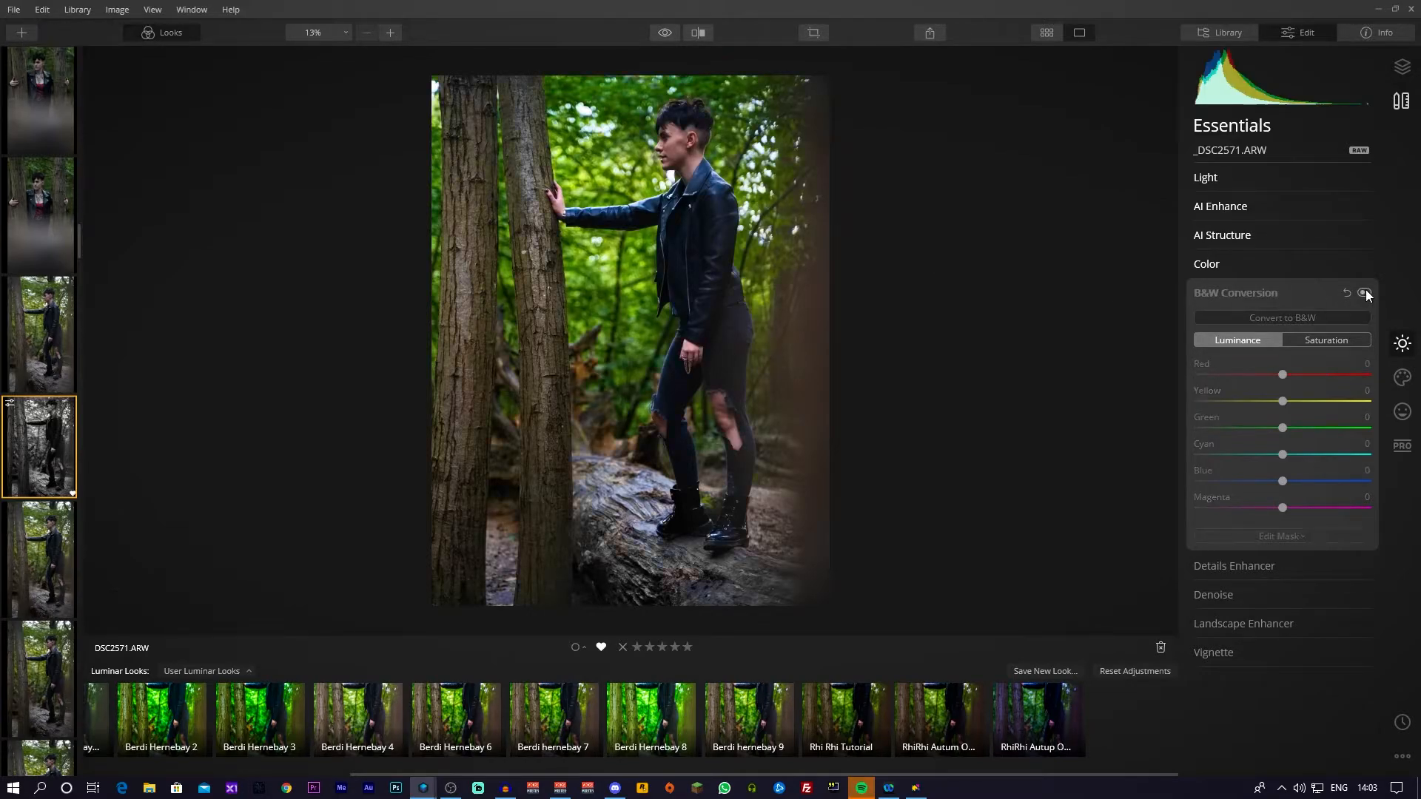
{"action": "left_click", "coordinate": [1298, 294]}
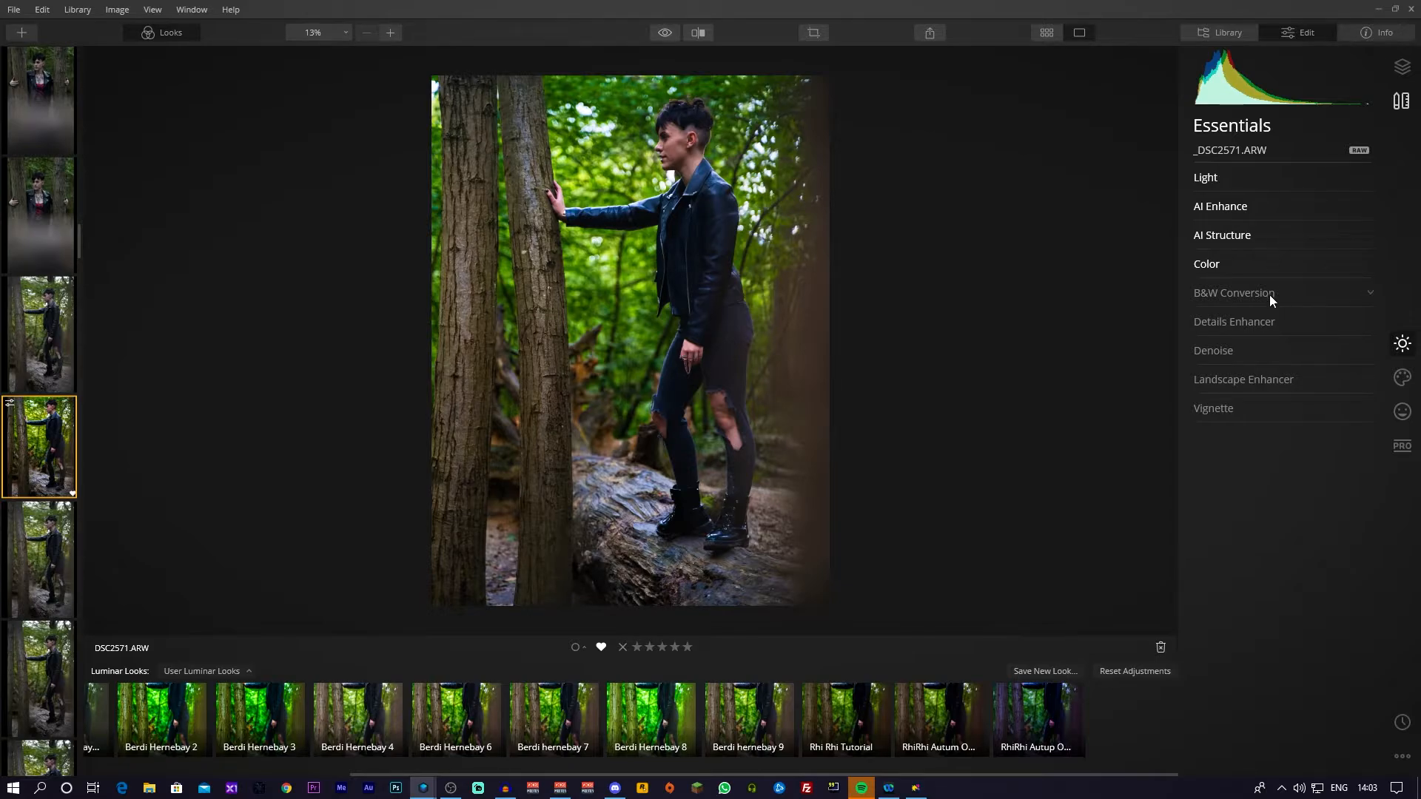
{"action": "left_click", "coordinate": [1270, 295]}
{"action": "left_click", "coordinate": [1283, 291]}
- Try different Small Details and Medium Details amounts in the Details Enhancer, resetting both to 0
{"action": "left_click", "coordinate": [1266, 325]}
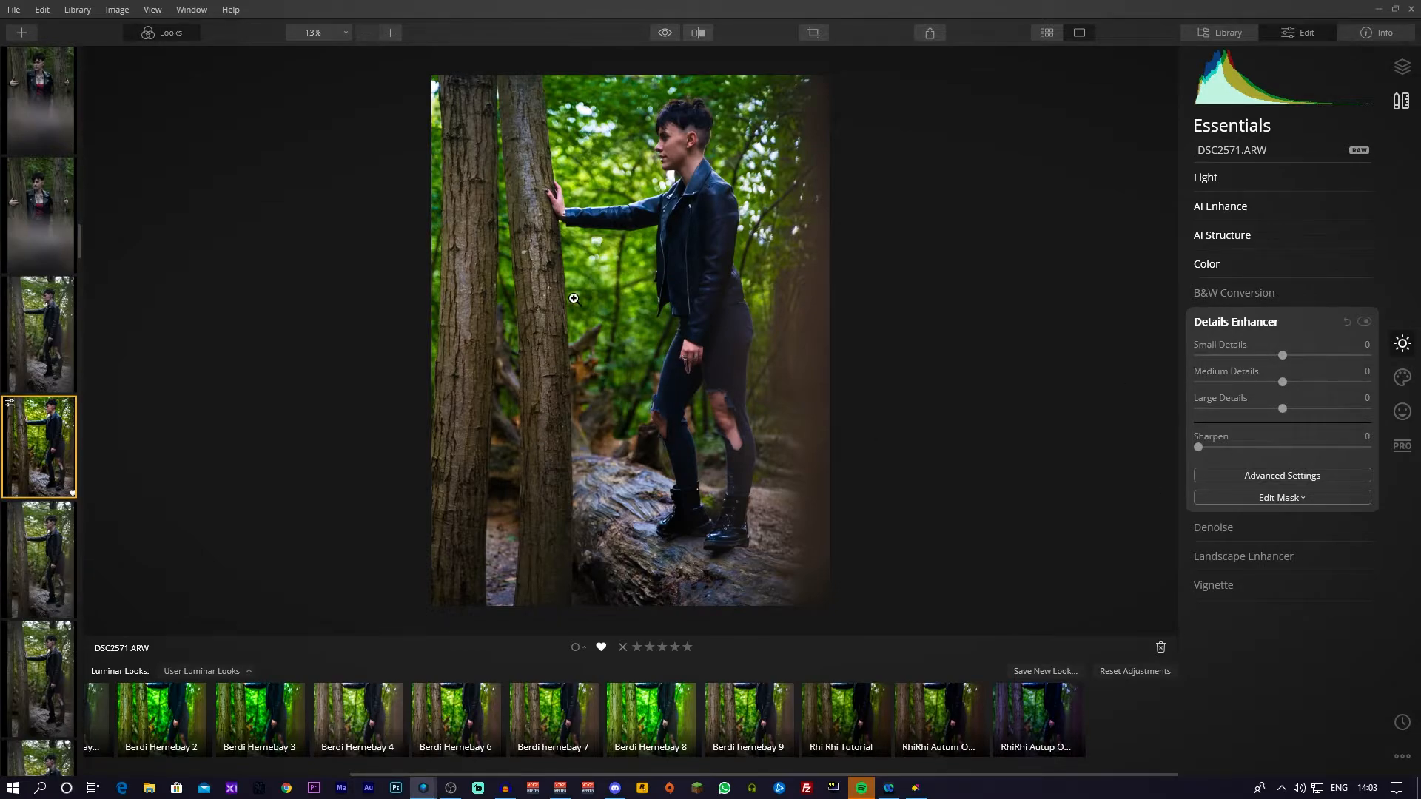
{"action": "key", "text": "ctrl+equal"}
{"action": "left_click_drag", "start_coordinate": [747, 239], "coordinate": [744, 399]}
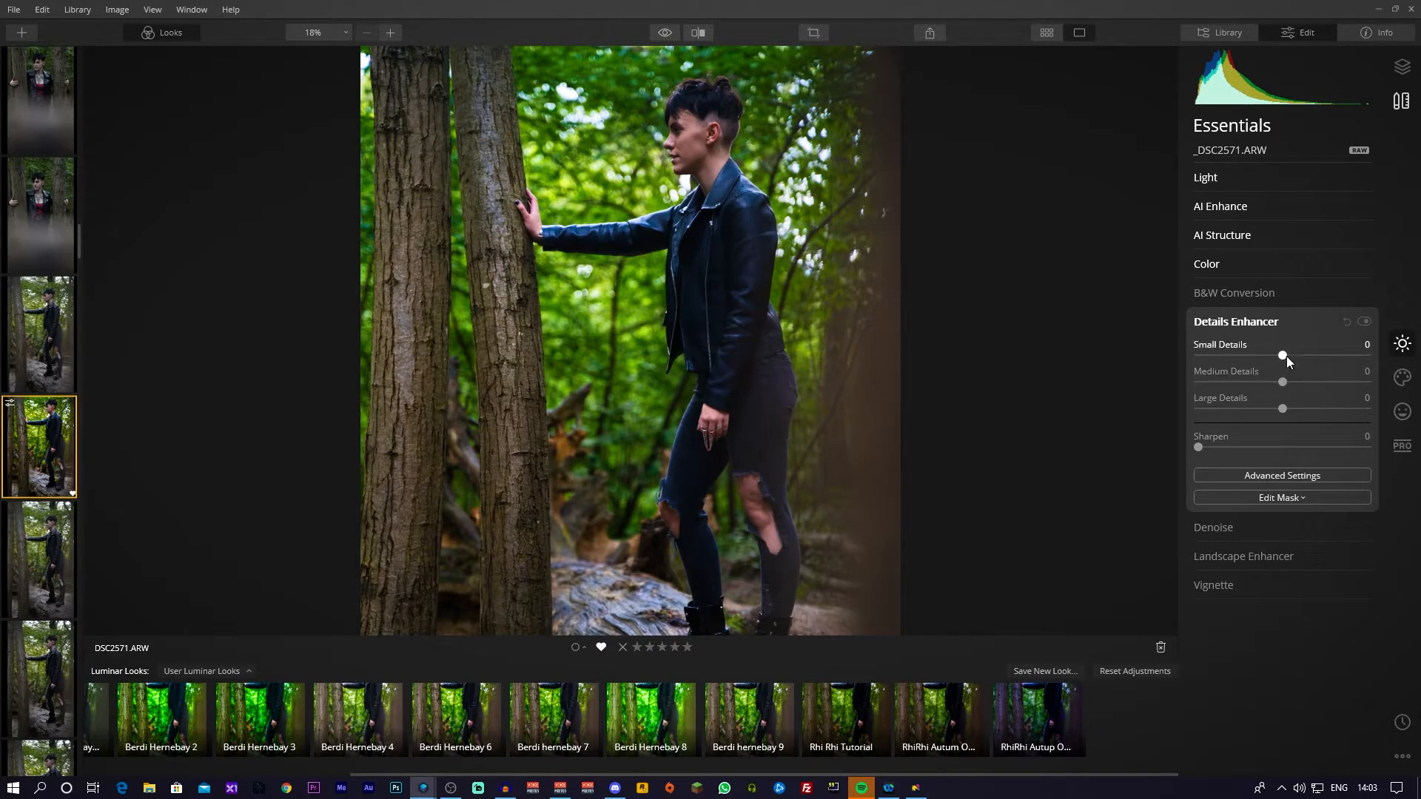
{"action": "mouse_move", "coordinate": [1357, 364]}
{"action": "left_mouse_down"}
{"action": "mouse_move", "coordinate": [1258, 359]}
{"action": "mouse_move", "coordinate": [1351, 358]}
{"action": "left_mouse_up"}
{"action": "double_click", "coordinate": [1351, 356]}
{"action": "left_click_drag", "start_coordinate": [1284, 382], "coordinate": [1363, 370]}
{"action": "left_click_drag", "start_coordinate": [1231, 367], "coordinate": [1263, 368]}
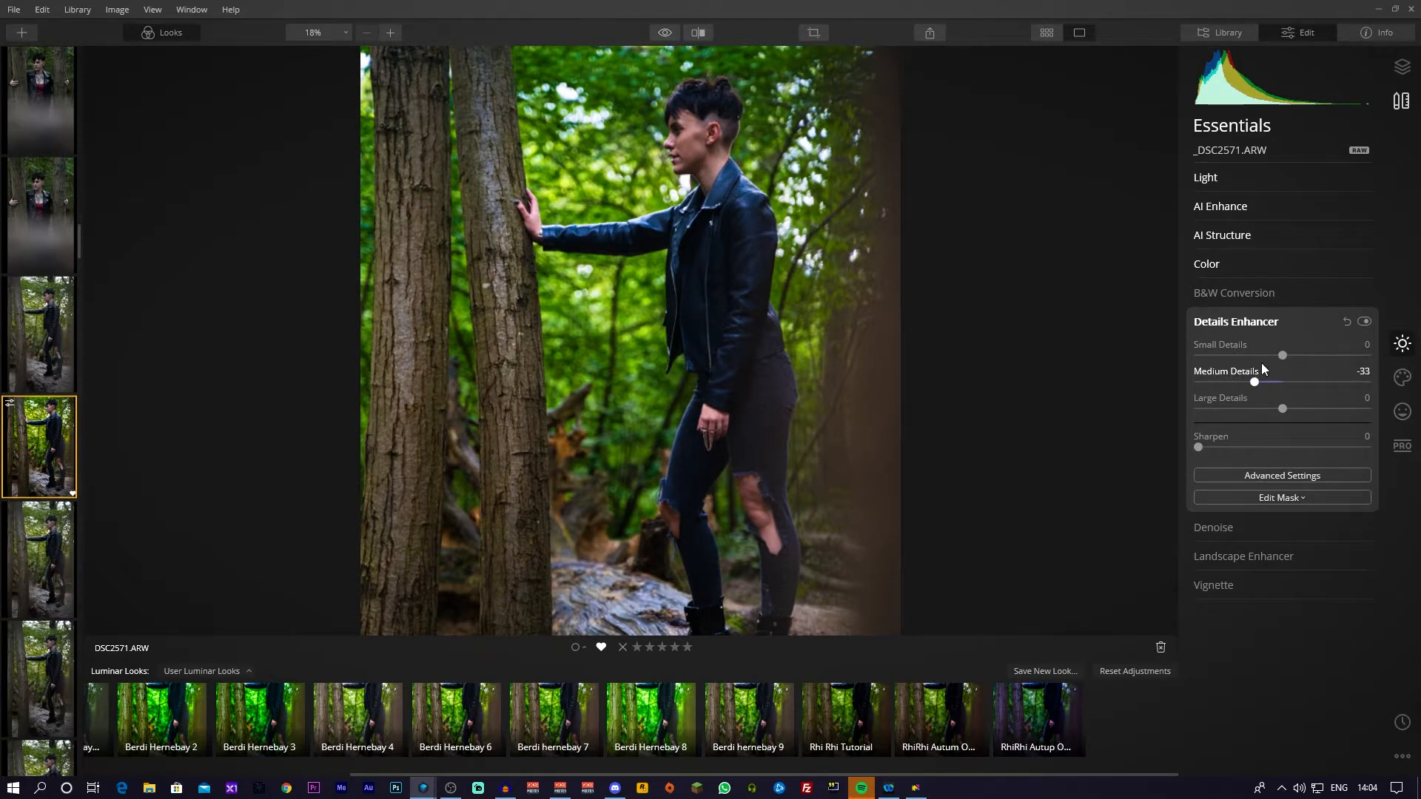
{"action": "double_click", "coordinate": [1333, 379]}
- Set Large Details to 9 in the Details Enhancer, and try stronger sharpening before resetting Sharpen to 0
{"action": "mouse_move", "coordinate": [1284, 413]}
{"action": "left_mouse_down"}
{"action": "mouse_move", "coordinate": [1329, 406]}
{"action": "mouse_move", "coordinate": [1260, 409]}
{"action": "mouse_move", "coordinate": [1343, 403]}
{"action": "mouse_move", "coordinate": [1256, 412]}
{"action": "mouse_move", "coordinate": [1295, 411]}
{"action": "left_mouse_up"}
{"action": "scroll", "coordinate": [618, 315], "scroll_direction": "down", "scroll_amount": 1}
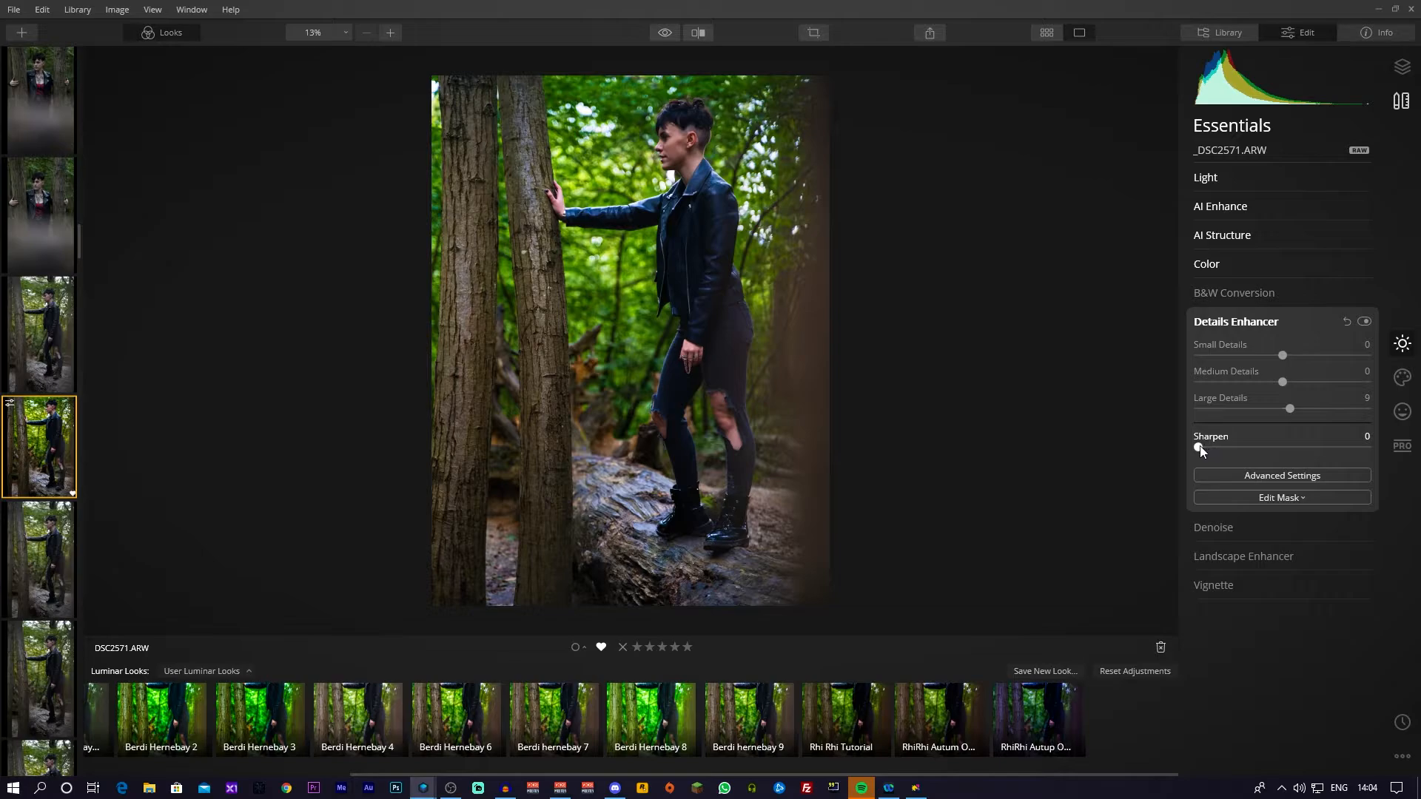
{"action": "left_click_drag", "start_coordinate": [1200, 445], "coordinate": [1292, 450]}
{"action": "double_click", "coordinate": [1292, 445]}
- Look at the mask types offered for the Details Enhancer without choosing one, and collapse the tool
{"action": "left_click", "coordinate": [1268, 495]}
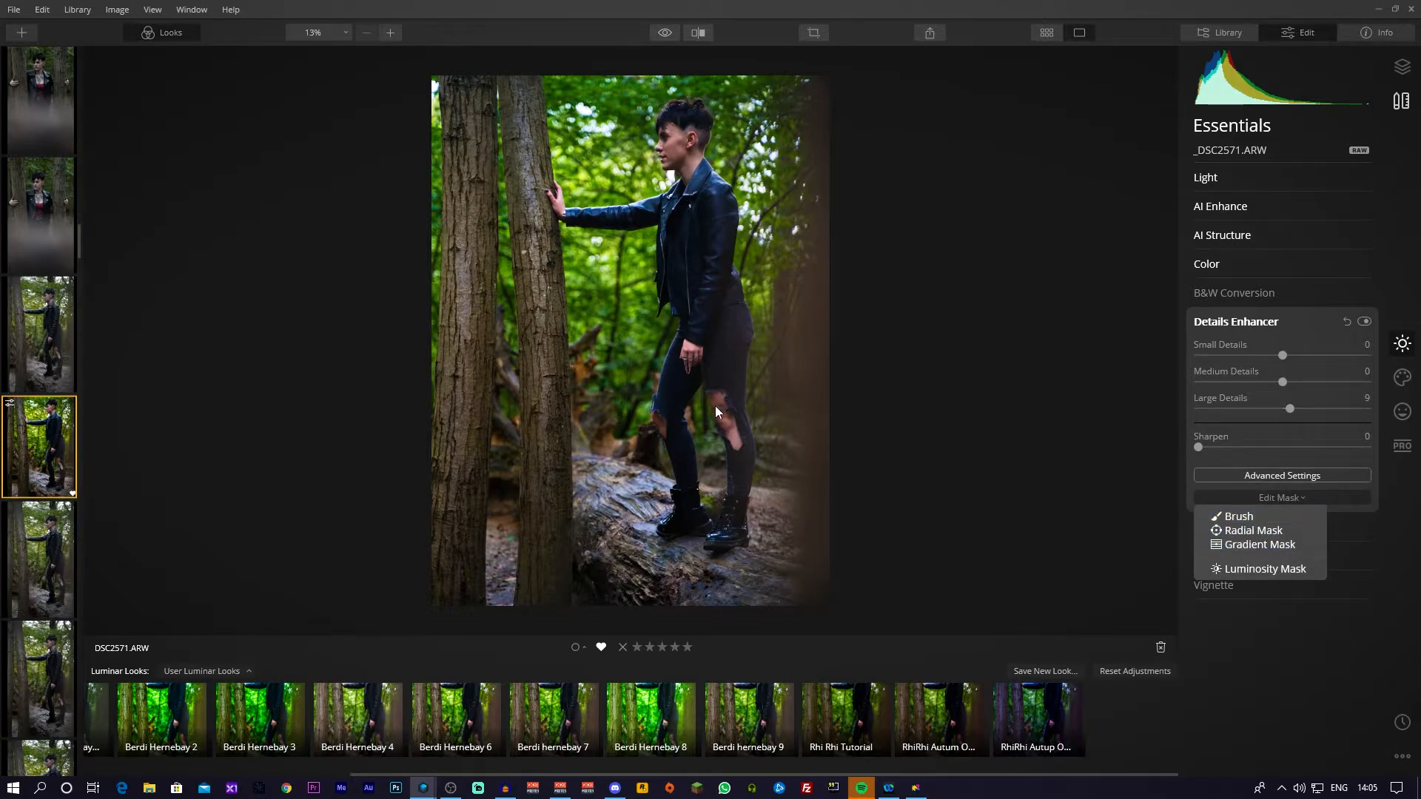
{"action": "left_click", "coordinate": [1110, 376]}
{"action": "left_click", "coordinate": [1294, 324]}
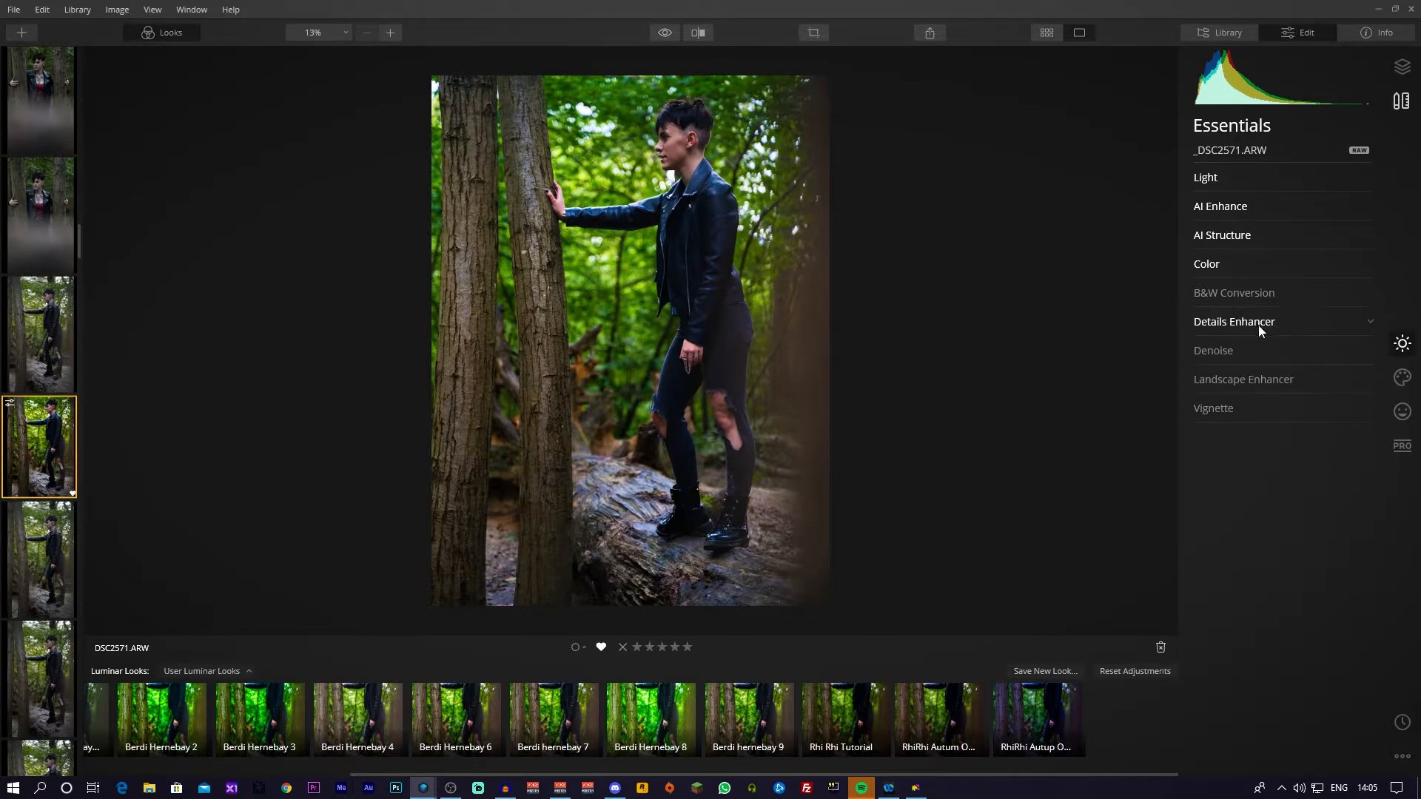
- Set Luminosity Denoise to 14 and Color Denoise to 27, checking the photo's noise up close
{"action": "left_click", "coordinate": [1251, 352]}
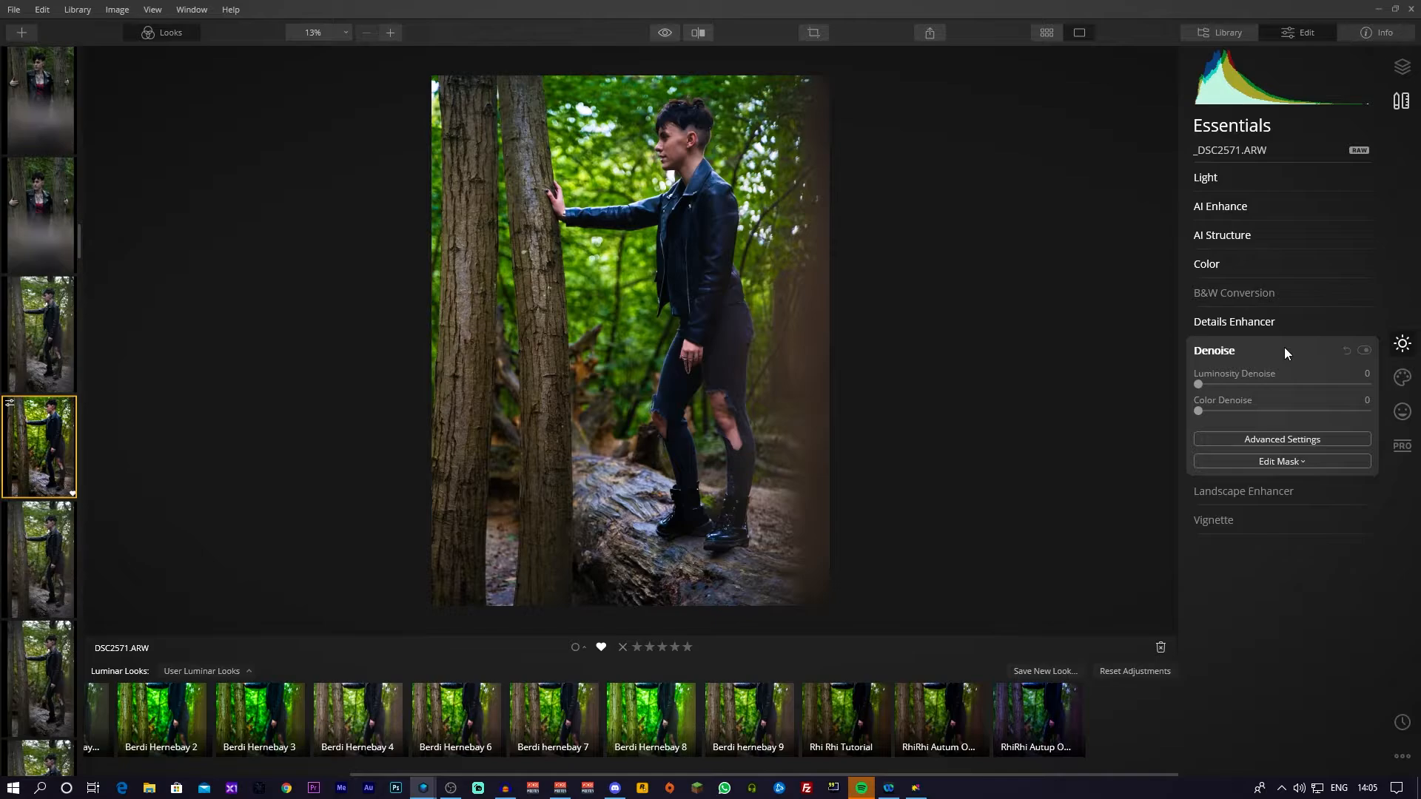
{"action": "left_click_drag", "start_coordinate": [1199, 384], "coordinate": [1247, 409]}
{"action": "scroll", "coordinate": [806, 331], "scroll_direction": "up", "scroll_amount": 3}
{"action": "scroll", "coordinate": [740, 346], "scroll_direction": "up", "scroll_amount": 1}
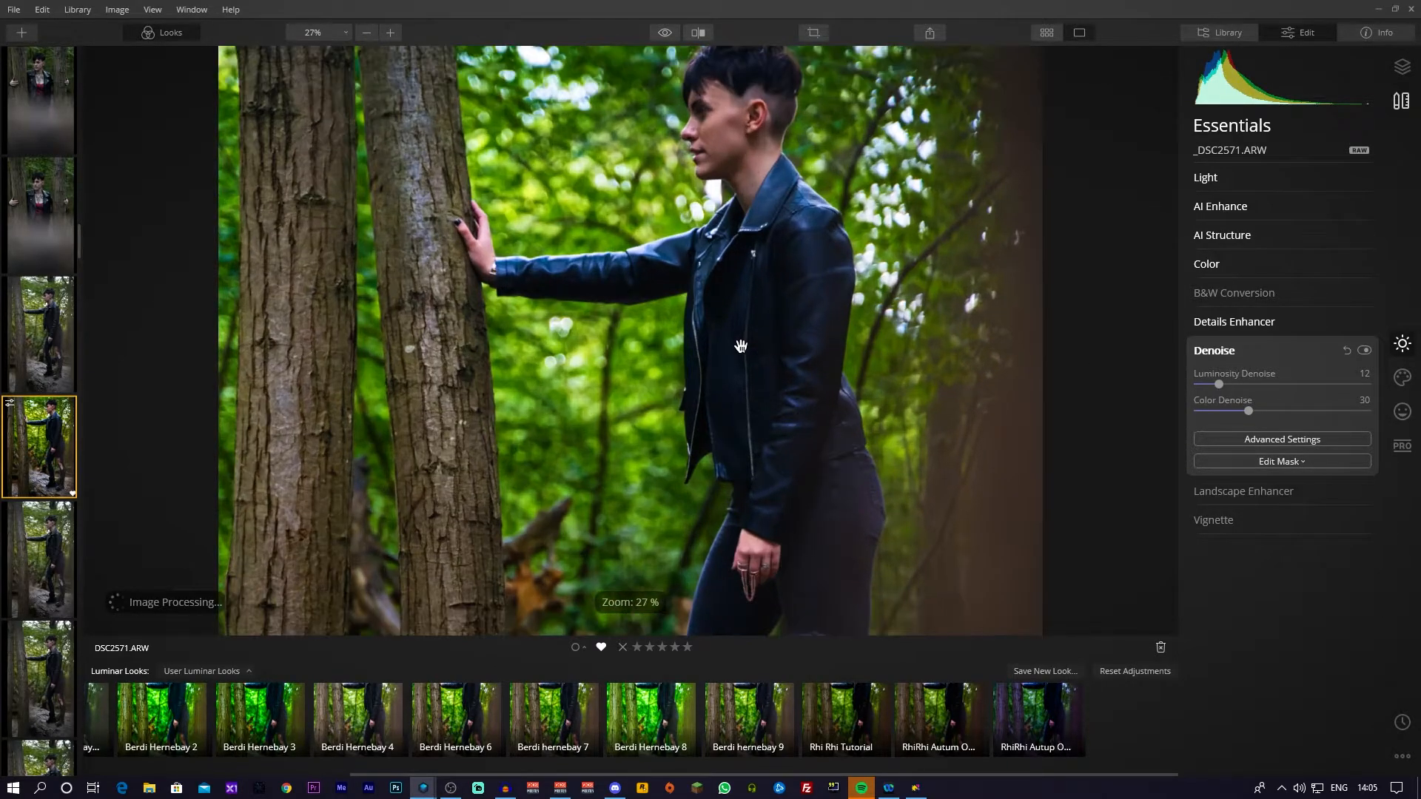
{"action": "scroll", "coordinate": [740, 346], "scroll_direction": "down", "scroll_amount": 4}
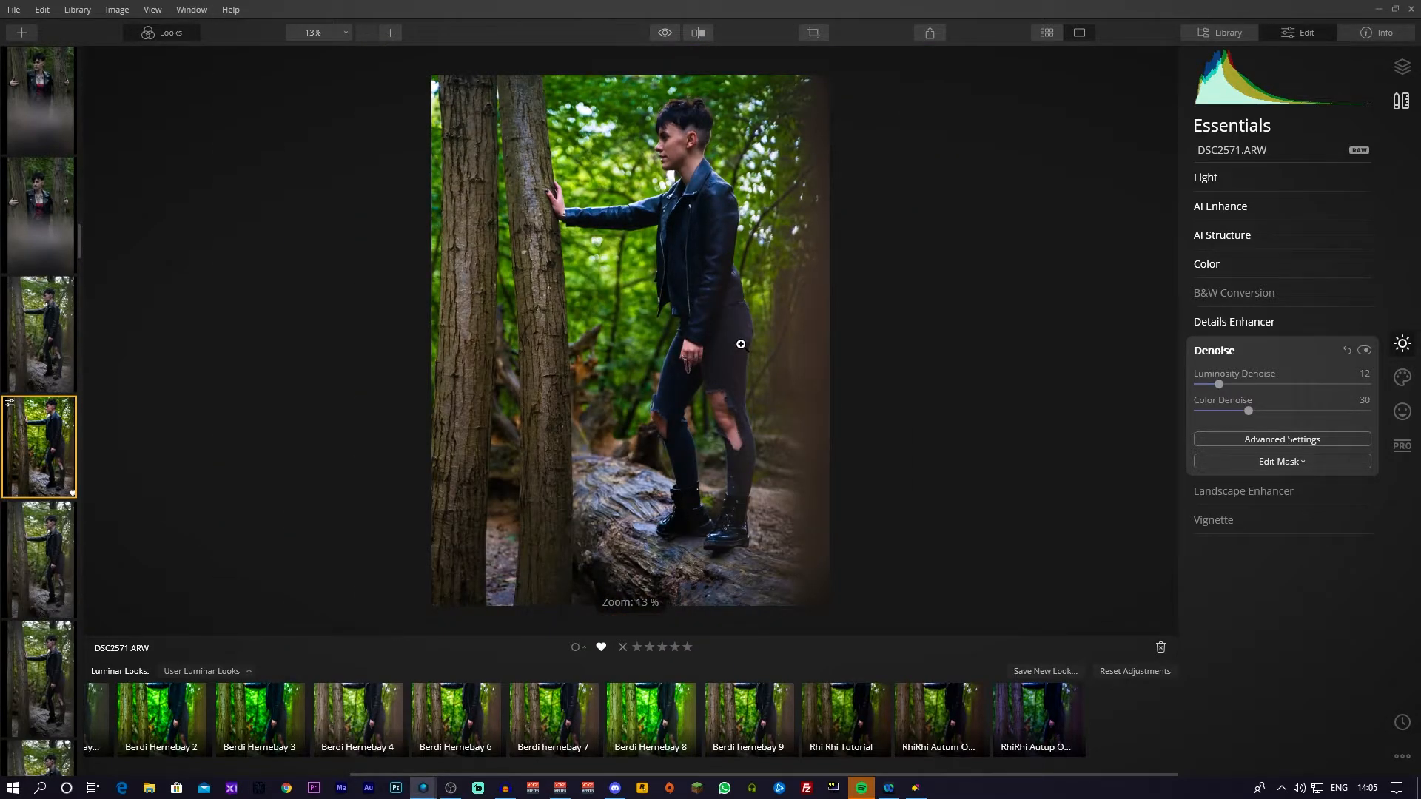
{"action": "left_click_drag", "start_coordinate": [1248, 411], "coordinate": [1249, 411]}
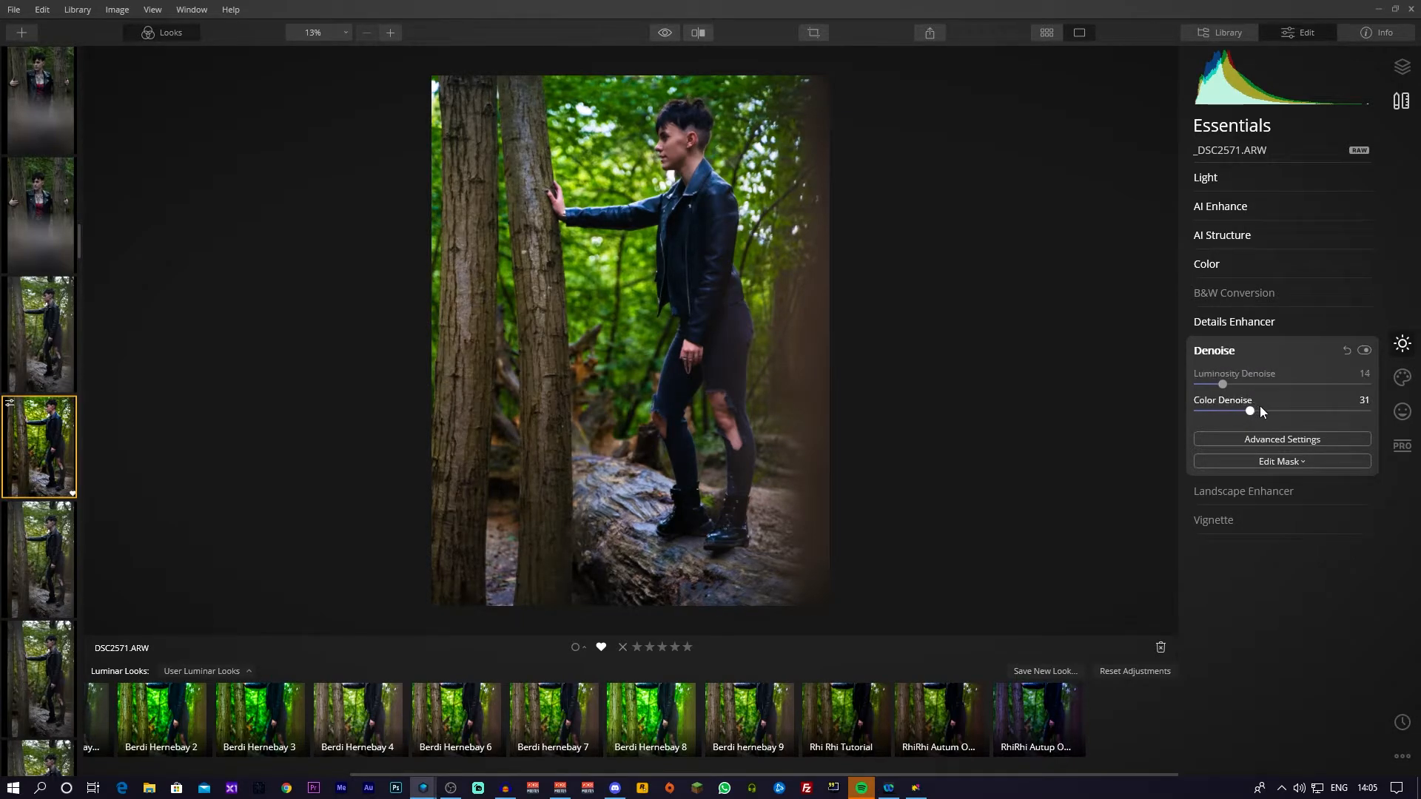
{"action": "left_click_drag", "start_coordinate": [1250, 412], "coordinate": [1244, 415]}
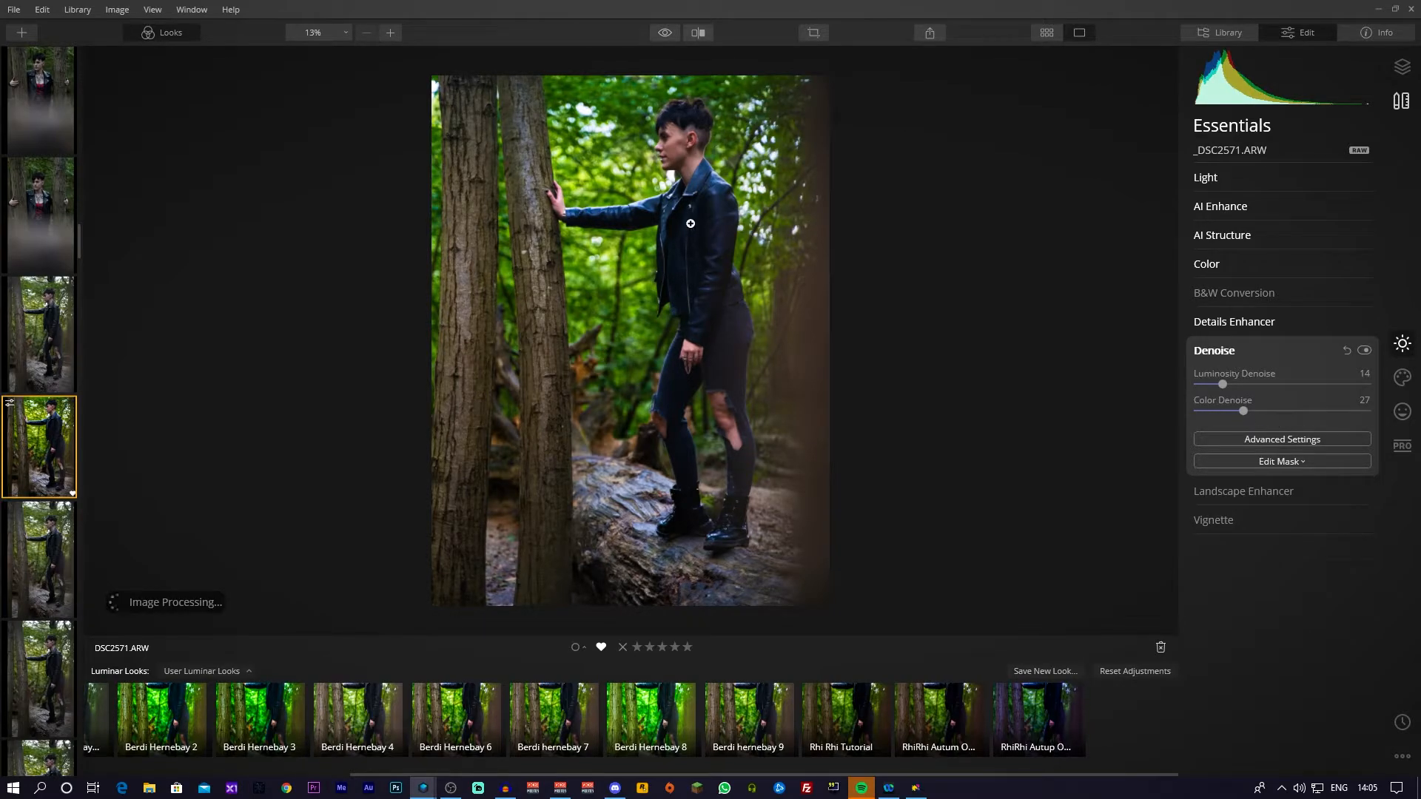
{"action": "scroll", "coordinate": [692, 223], "scroll_direction": "up", "scroll_amount": 5}
{"action": "left_click_drag", "start_coordinate": [756, 246], "coordinate": [683, 541]}
{"action": "scroll", "coordinate": [703, 296], "scroll_direction": "down", "scroll_amount": 3}
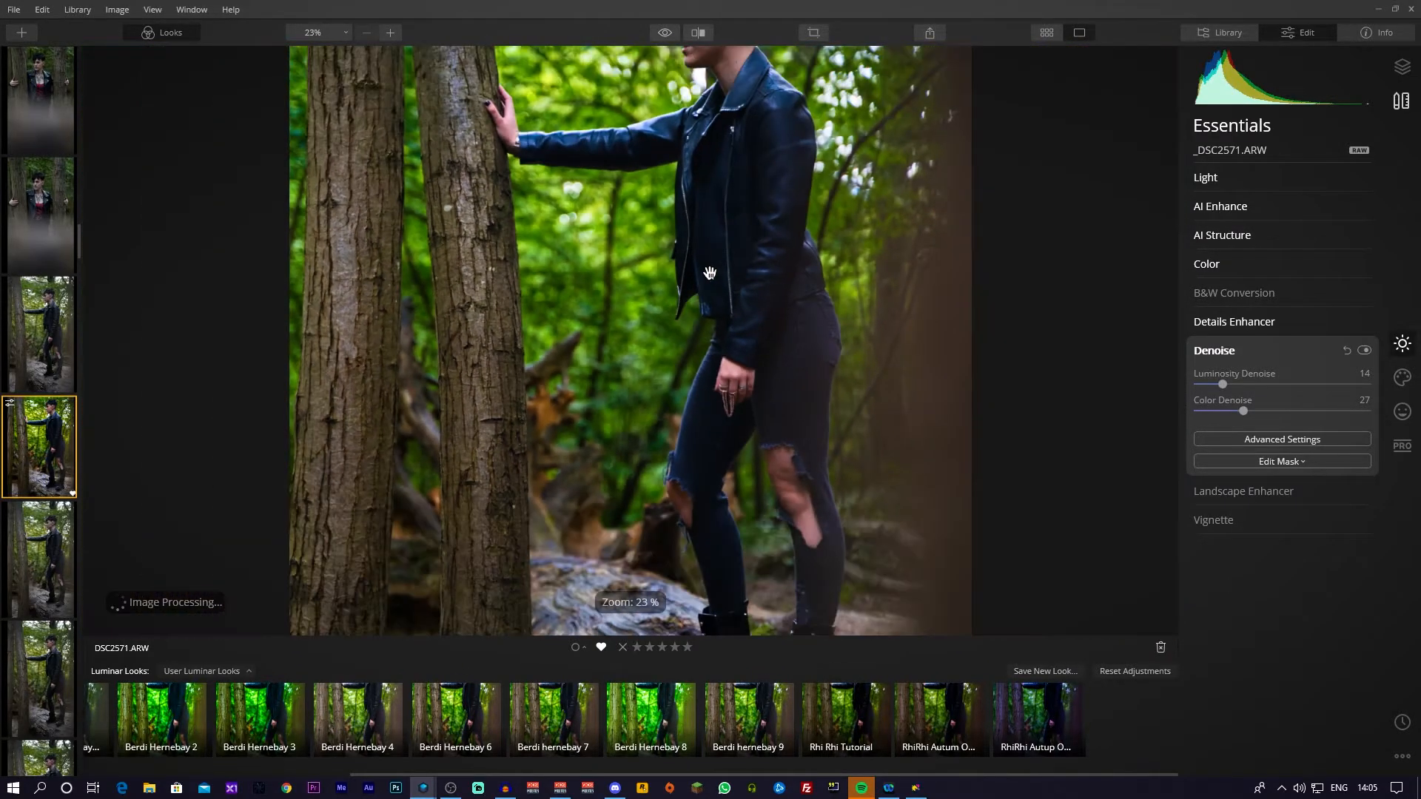
{"action": "scroll", "coordinate": [696, 318], "scroll_direction": "down", "scroll_amount": 2}
{"action": "scroll", "coordinate": [701, 334], "scroll_direction": "down", "scroll_amount": 2}
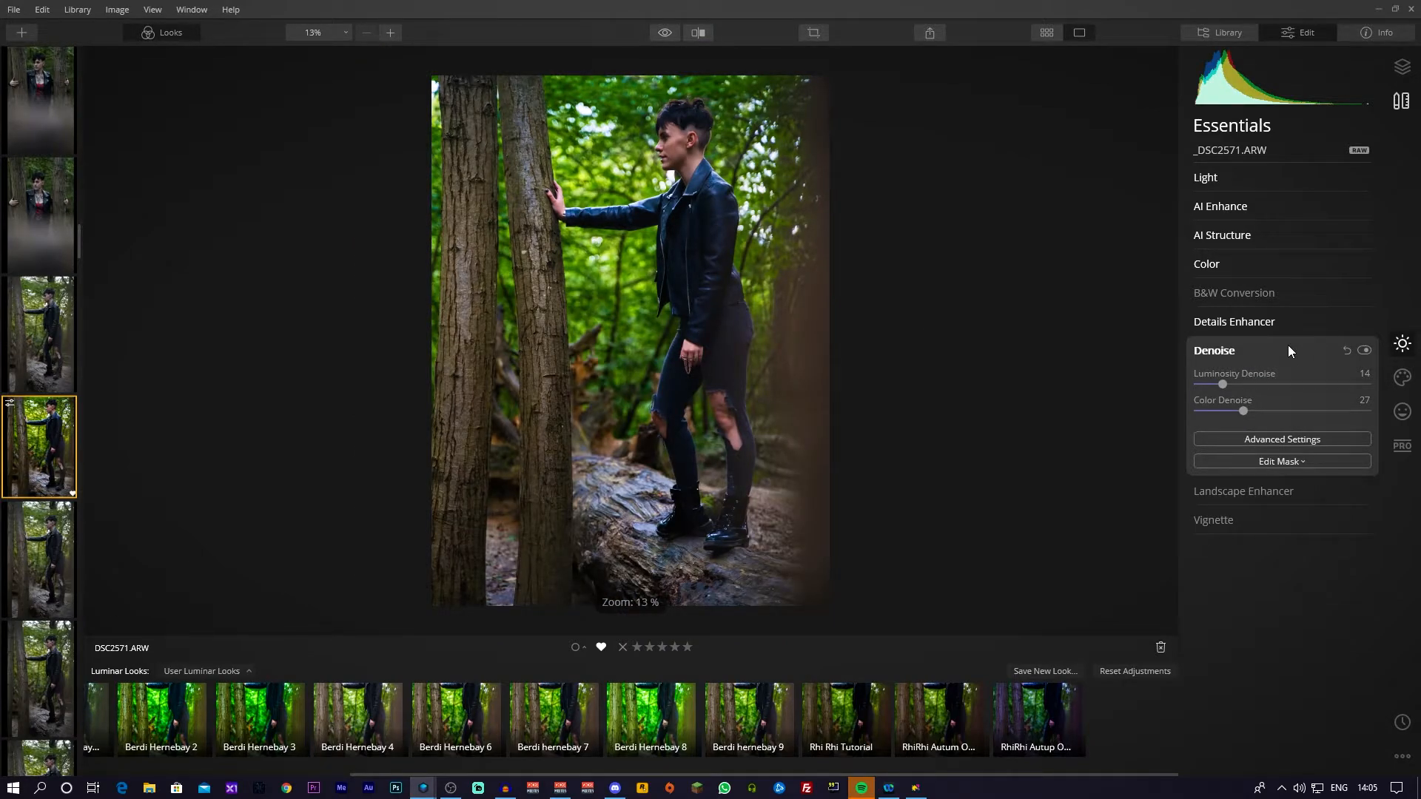
- In the Landscape Enhancer, set Dehaze to 23 and Golden Hour to 17, checking the photo up close
{"action": "left_click", "coordinate": [1261, 490]}
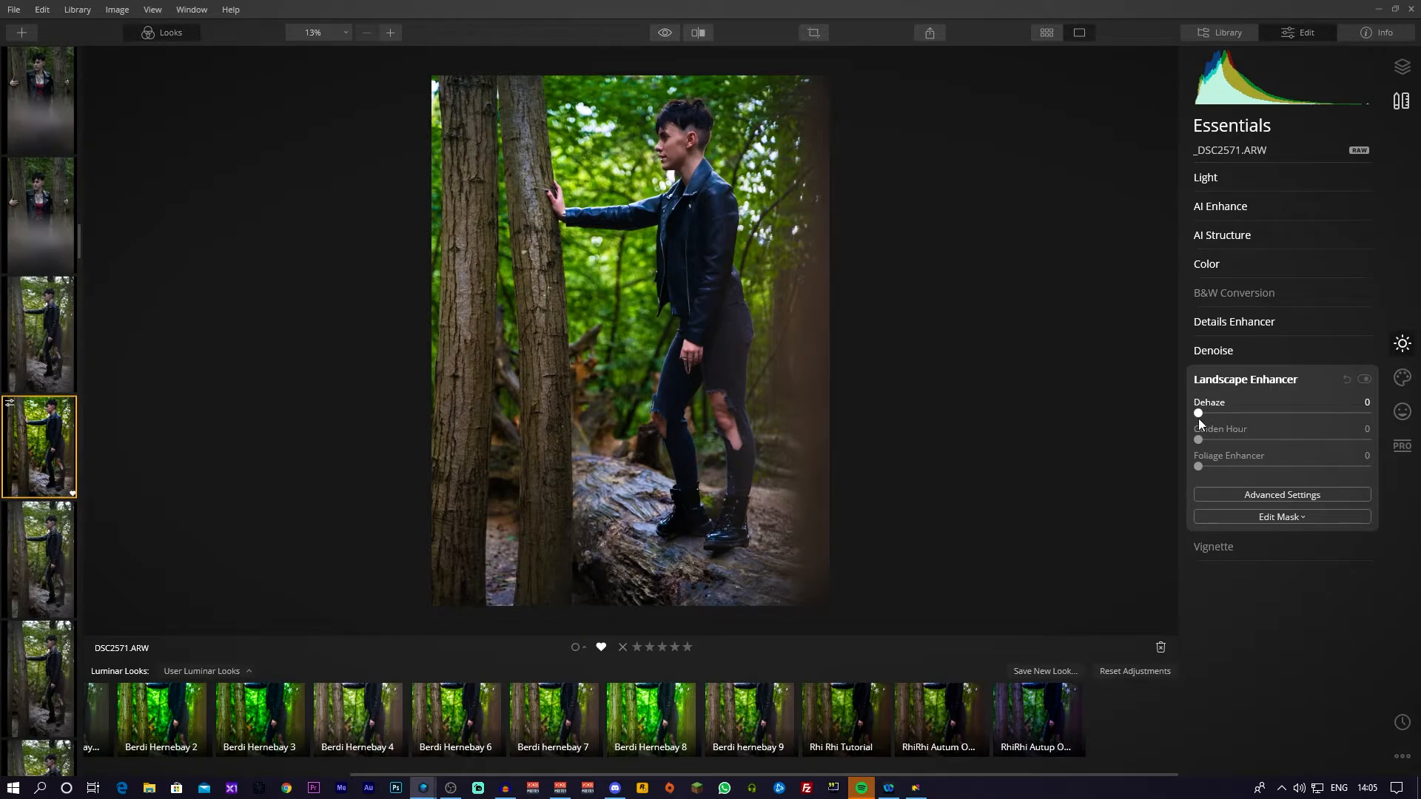
{"action": "left_click_drag", "start_coordinate": [1199, 415], "coordinate": [1236, 413]}
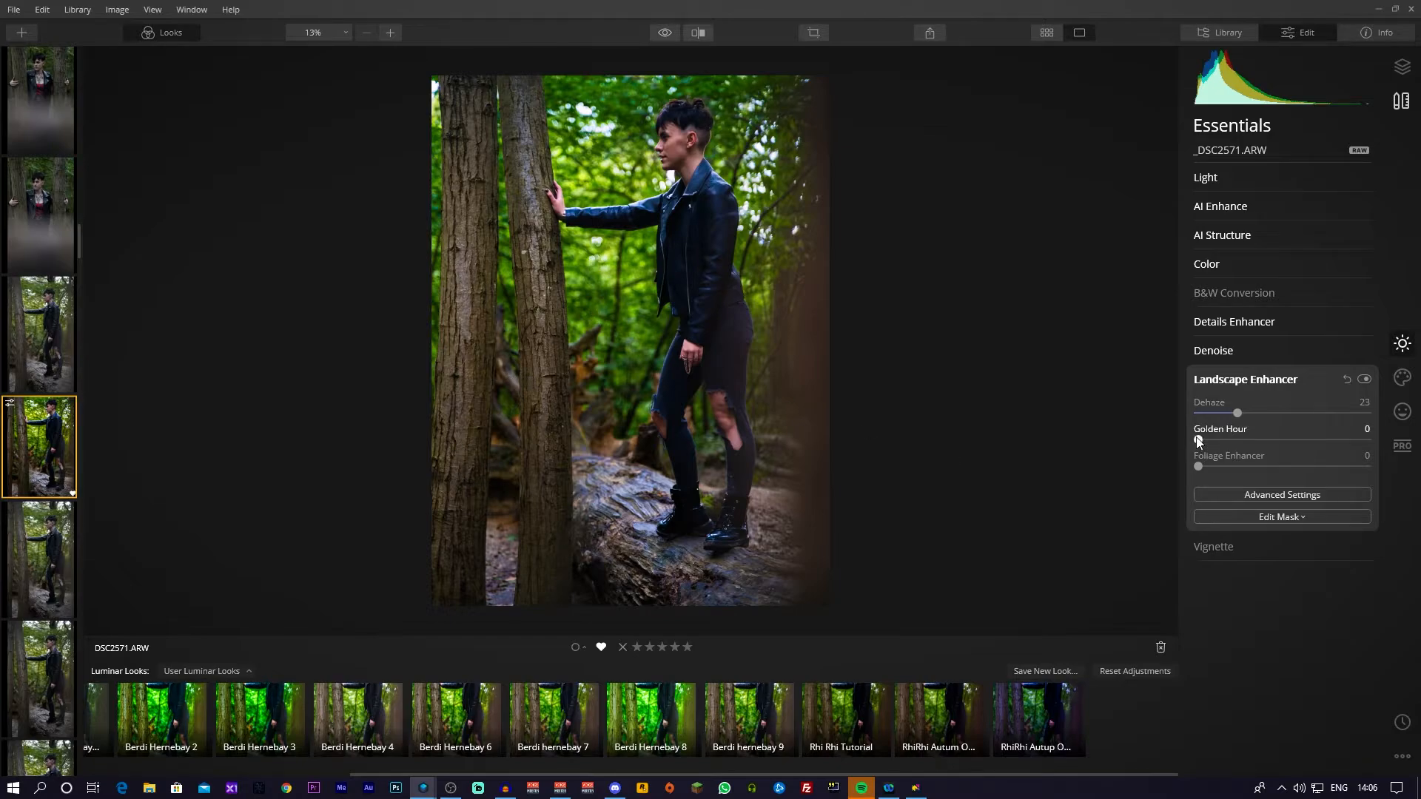
{"action": "mouse_move", "coordinate": [1208, 434]}
{"action": "left_mouse_down"}
{"action": "mouse_move", "coordinate": [1273, 426]}
{"action": "mouse_move", "coordinate": [1205, 436]}
{"action": "mouse_move", "coordinate": [1225, 428]}
{"action": "left_mouse_up"}
{"action": "scroll", "coordinate": [755, 293], "scroll_direction": "up", "scroll_amount": 3}
{"action": "scroll", "coordinate": [771, 194], "scroll_direction": "down", "scroll_amount": 4}
- Try stronger foliage enhancement and settle the Foliage Enhancer at 2
{"action": "mouse_move", "coordinate": [1214, 465]}
{"action": "left_mouse_down"}
{"action": "mouse_move", "coordinate": [1242, 447]}
{"action": "mouse_move", "coordinate": [1184, 456]}
{"action": "mouse_move", "coordinate": [1276, 446]}
{"action": "mouse_move", "coordinate": [1157, 456]}
{"action": "mouse_move", "coordinate": [1280, 441]}
{"action": "mouse_move", "coordinate": [1178, 461]}
{"action": "mouse_move", "coordinate": [1226, 446]}
{"action": "mouse_move", "coordinate": [1214, 449]}
{"action": "left_mouse_up"}
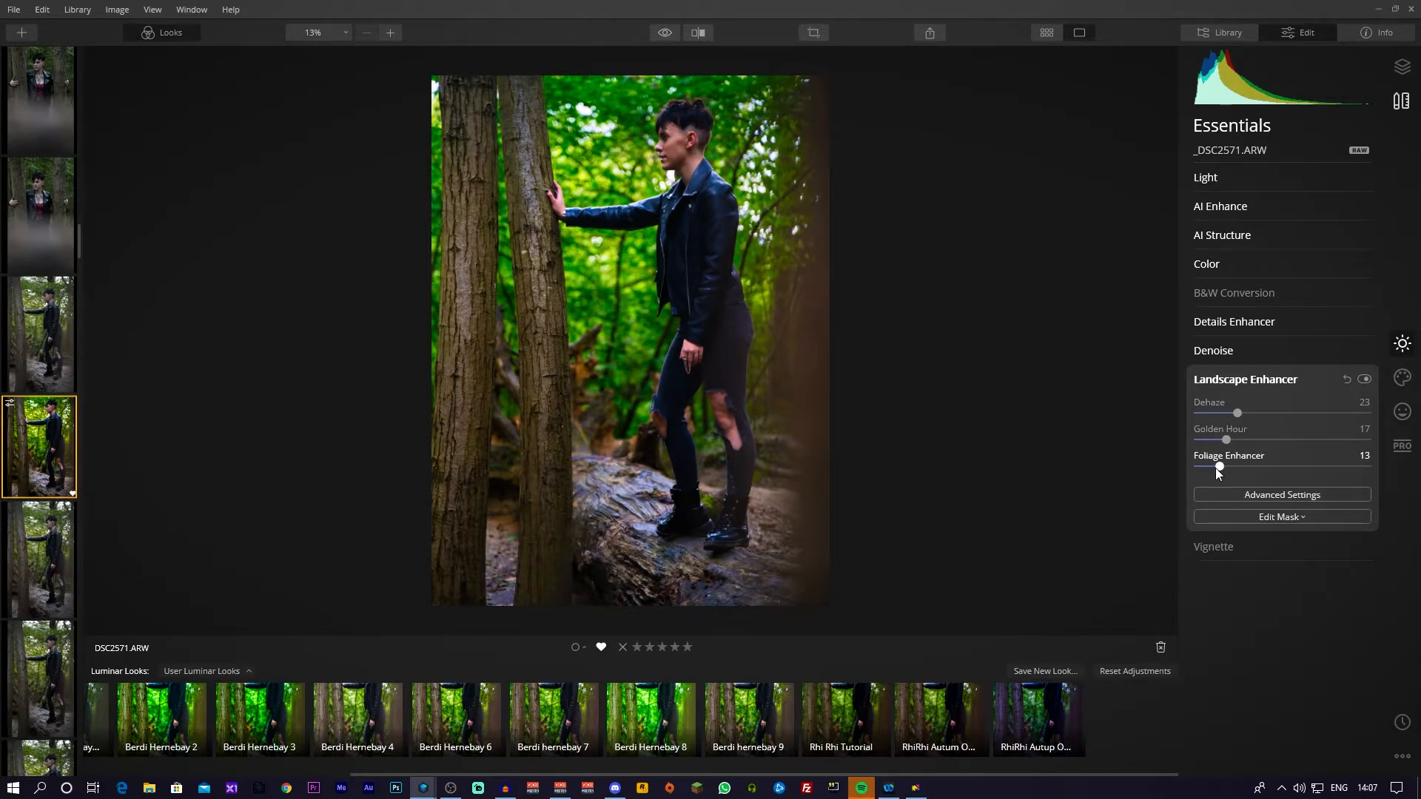
{"action": "mouse_move", "coordinate": [1217, 470]}
{"action": "left_mouse_down"}
{"action": "mouse_move", "coordinate": [1192, 469]}
{"action": "mouse_move", "coordinate": [1207, 472]}
{"action": "left_mouse_up"}
{"action": "left_click_drag", "start_coordinate": [1206, 468], "coordinate": [1199, 467]}
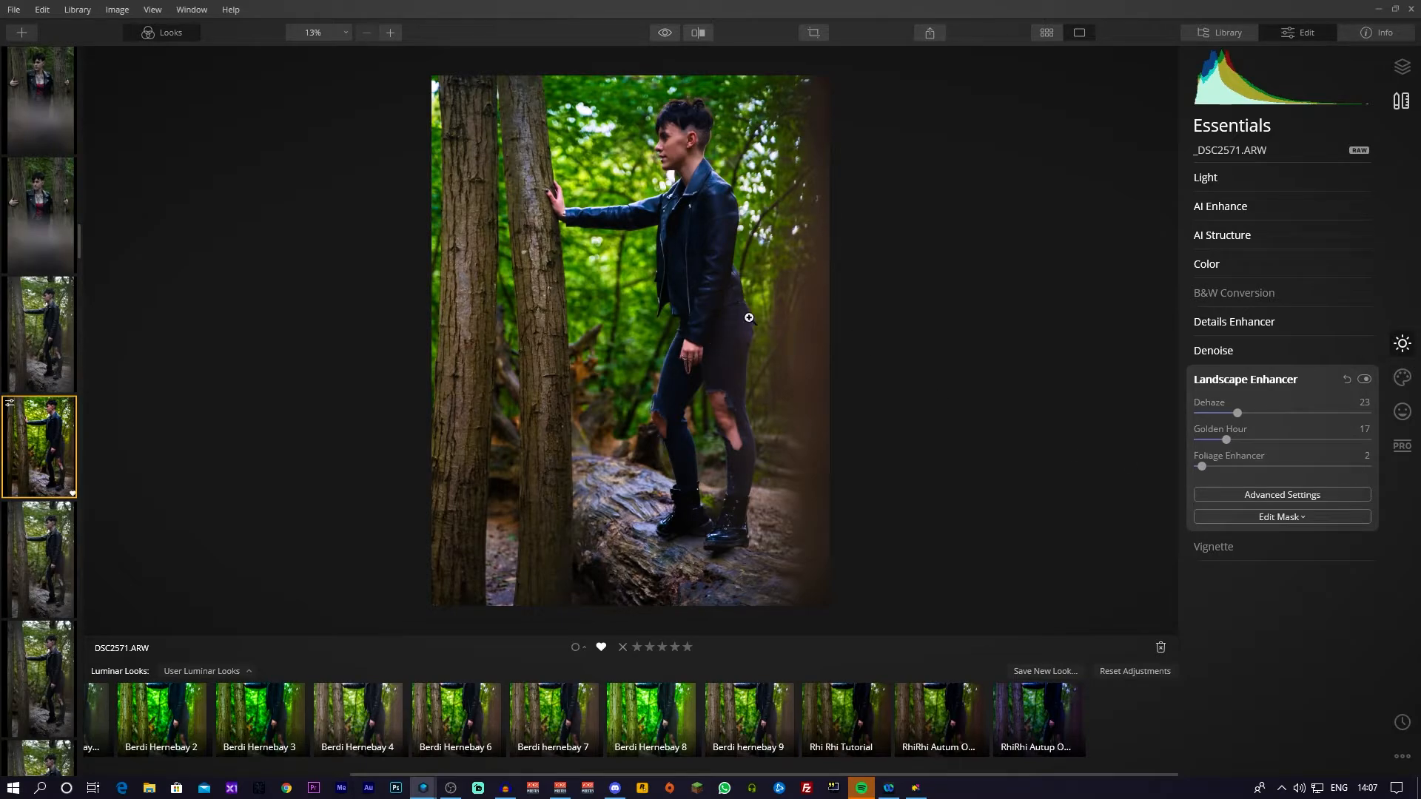
- Review the Vignette settings, and the AI Sky Replacement and AI Augmented Sky settings among the Creative tools, without changing them
{"action": "left_click", "coordinate": [1262, 554]}
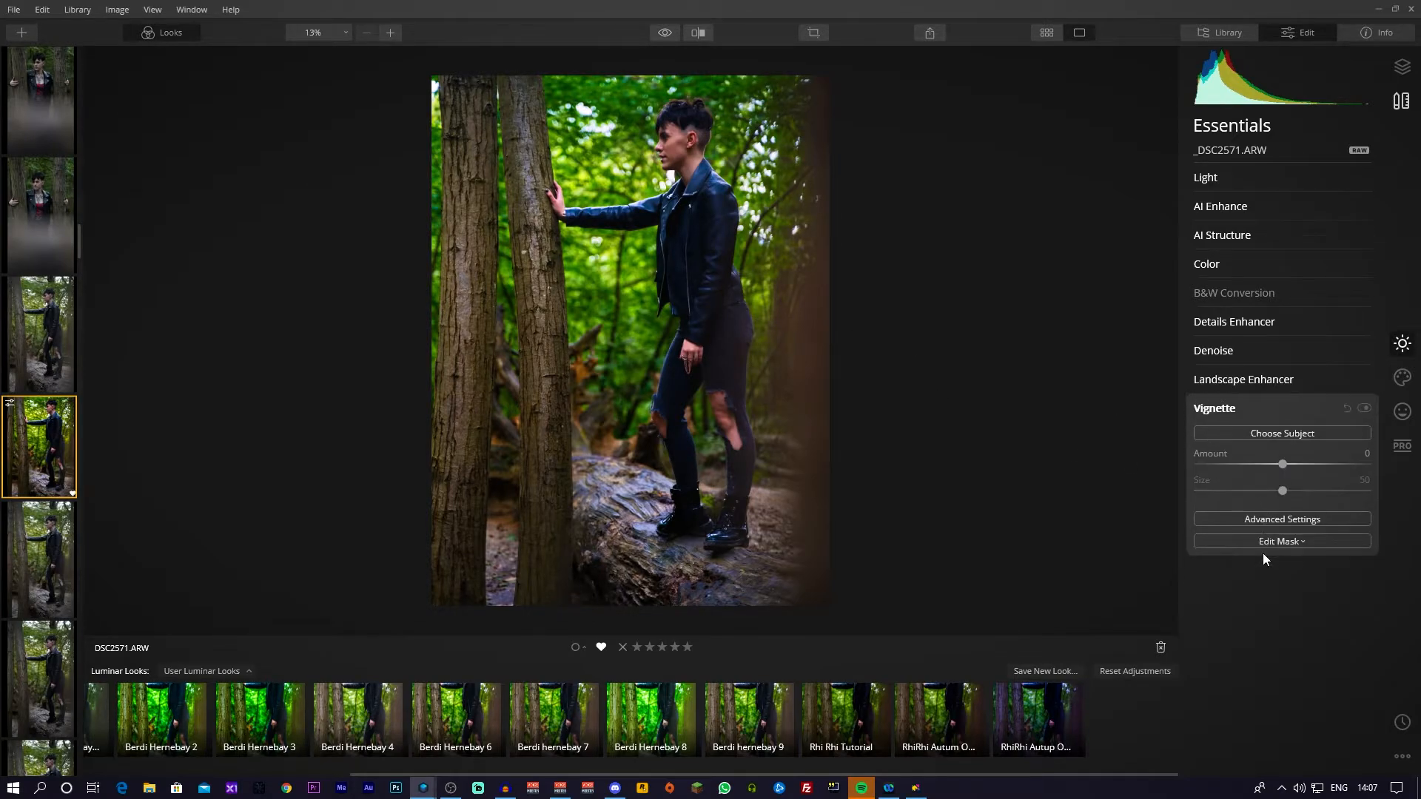
{"action": "left_click", "coordinate": [1267, 406]}
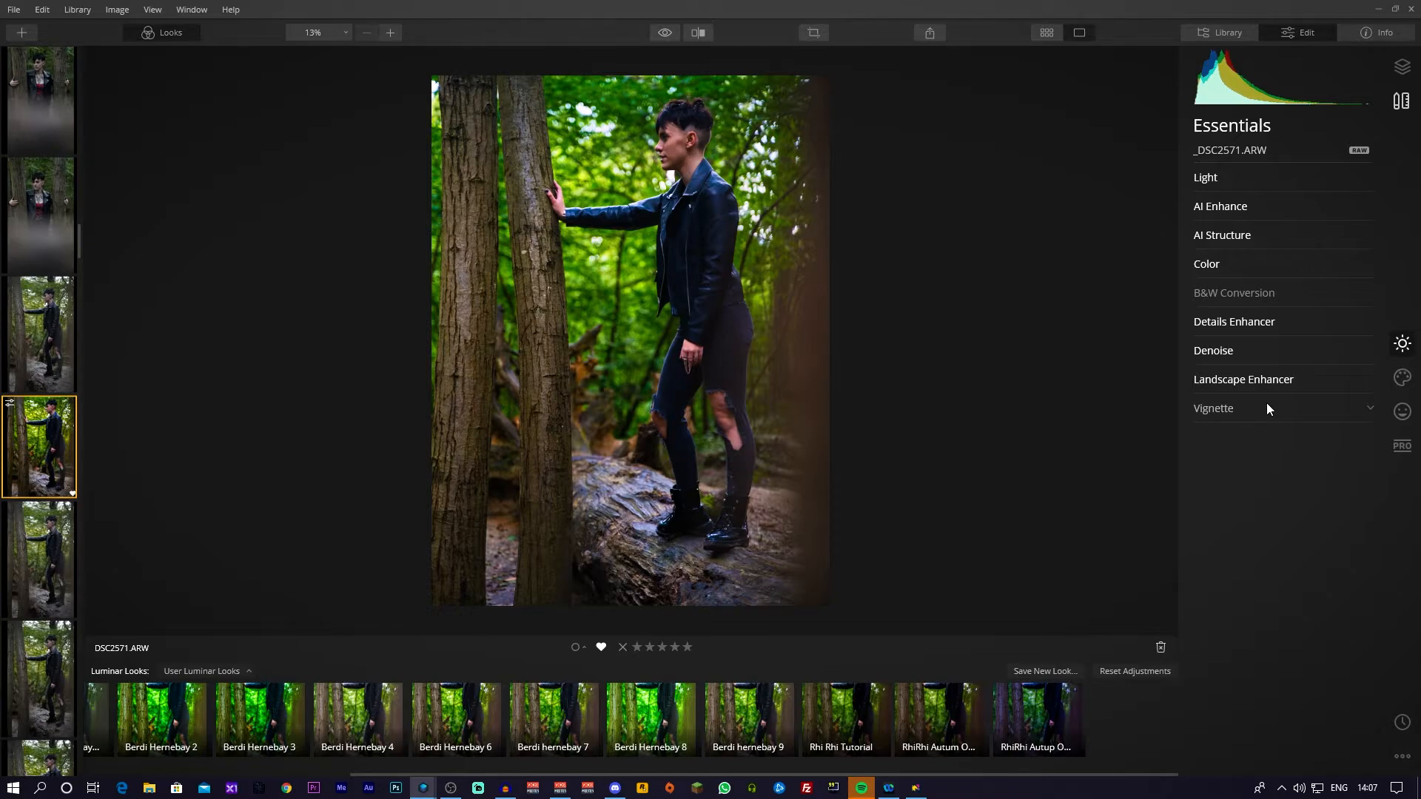
{"action": "left_click", "coordinate": [1403, 379]}
{"action": "left_click", "coordinate": [1254, 178]}
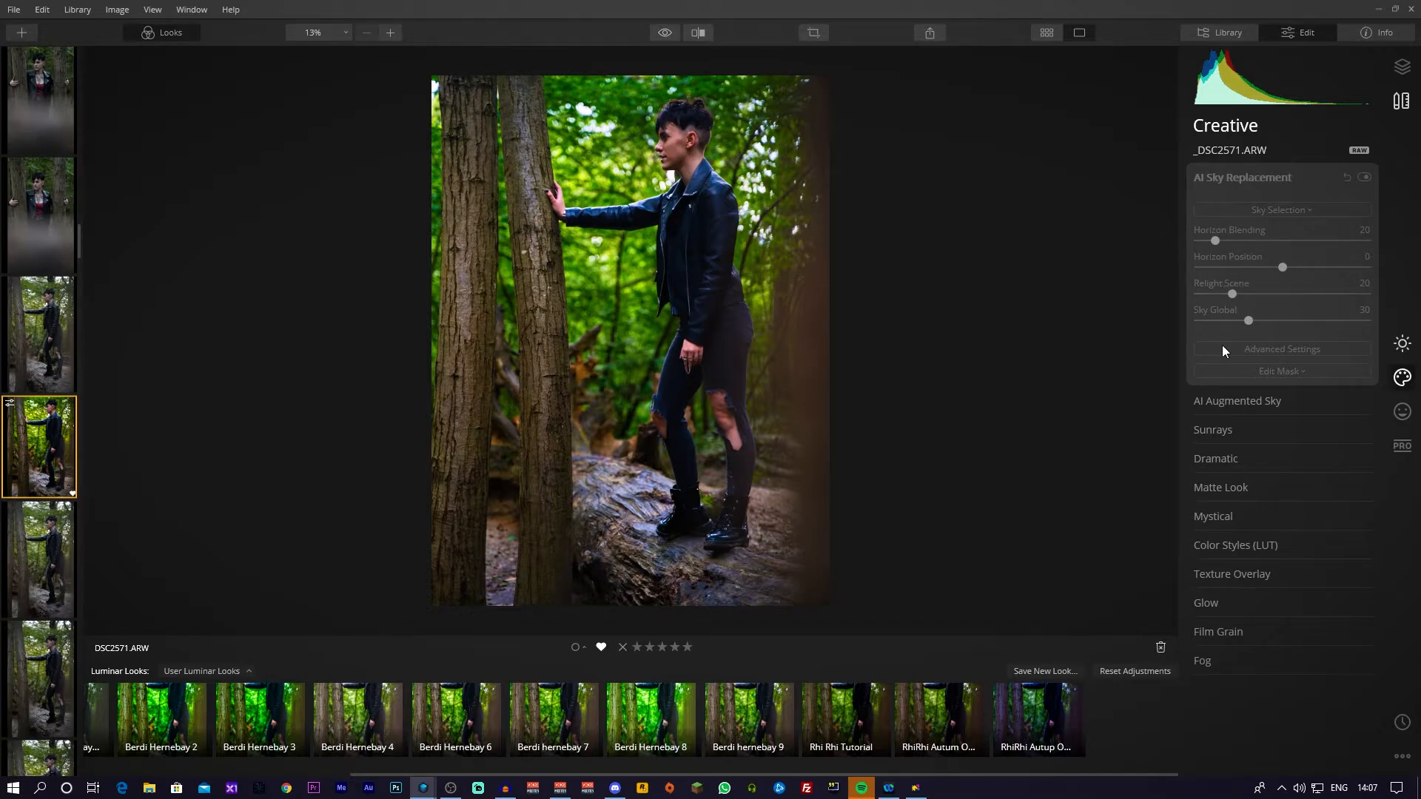
{"action": "left_click", "coordinate": [1253, 402]}
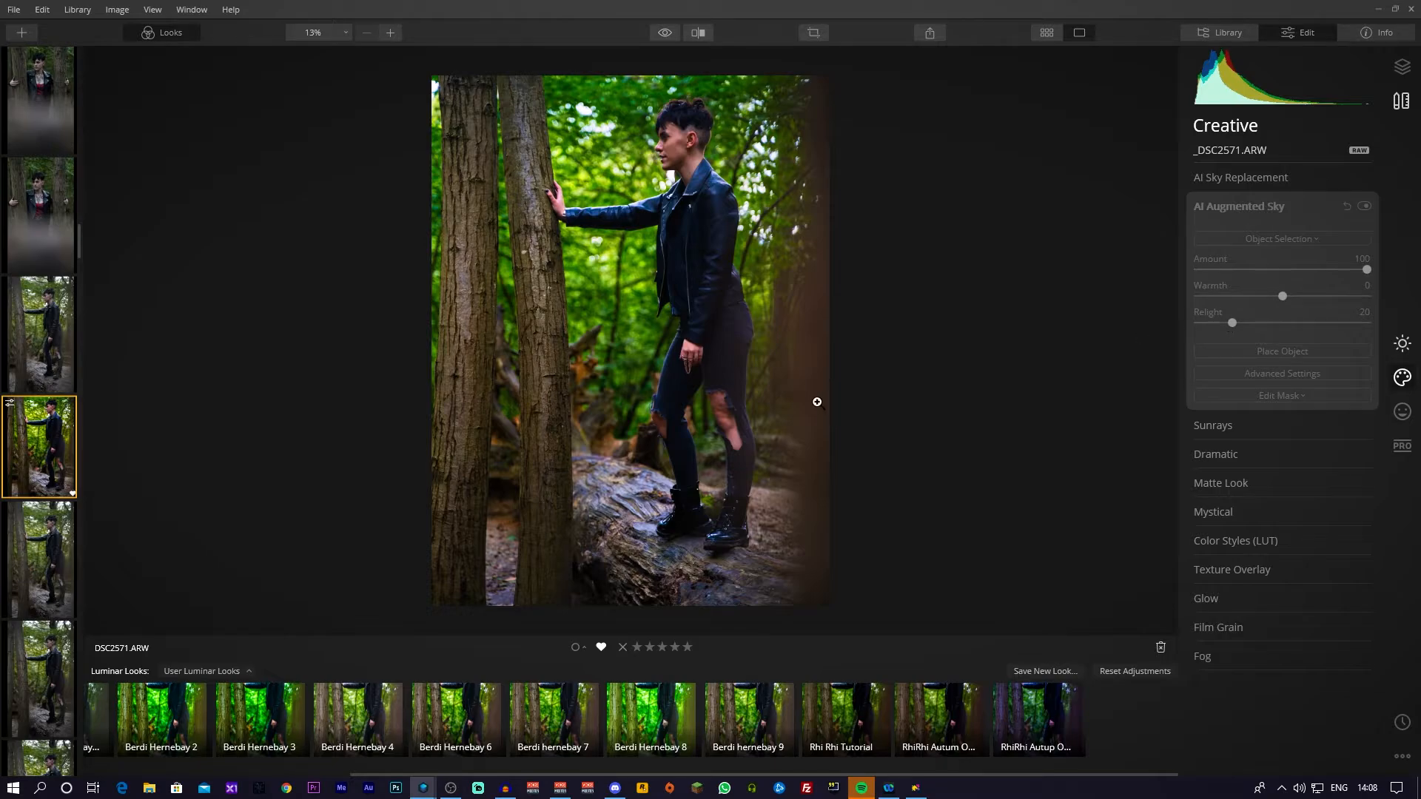
{"action": "left_click", "coordinate": [1257, 207]}
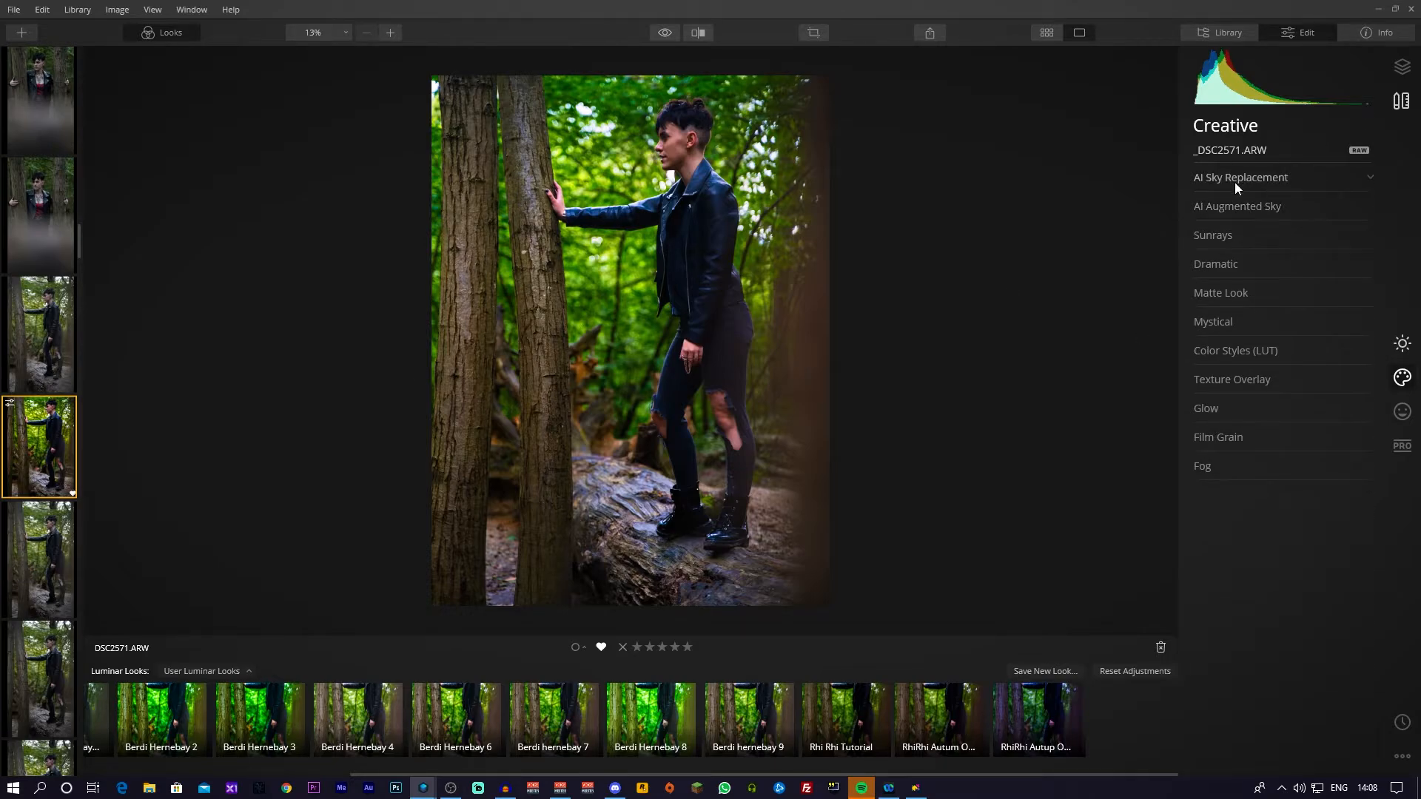
- Try Sunrays on the photo at an amount of 50 with sun center placement, and switch the effect off
{"action": "left_click", "coordinate": [1233, 234]}
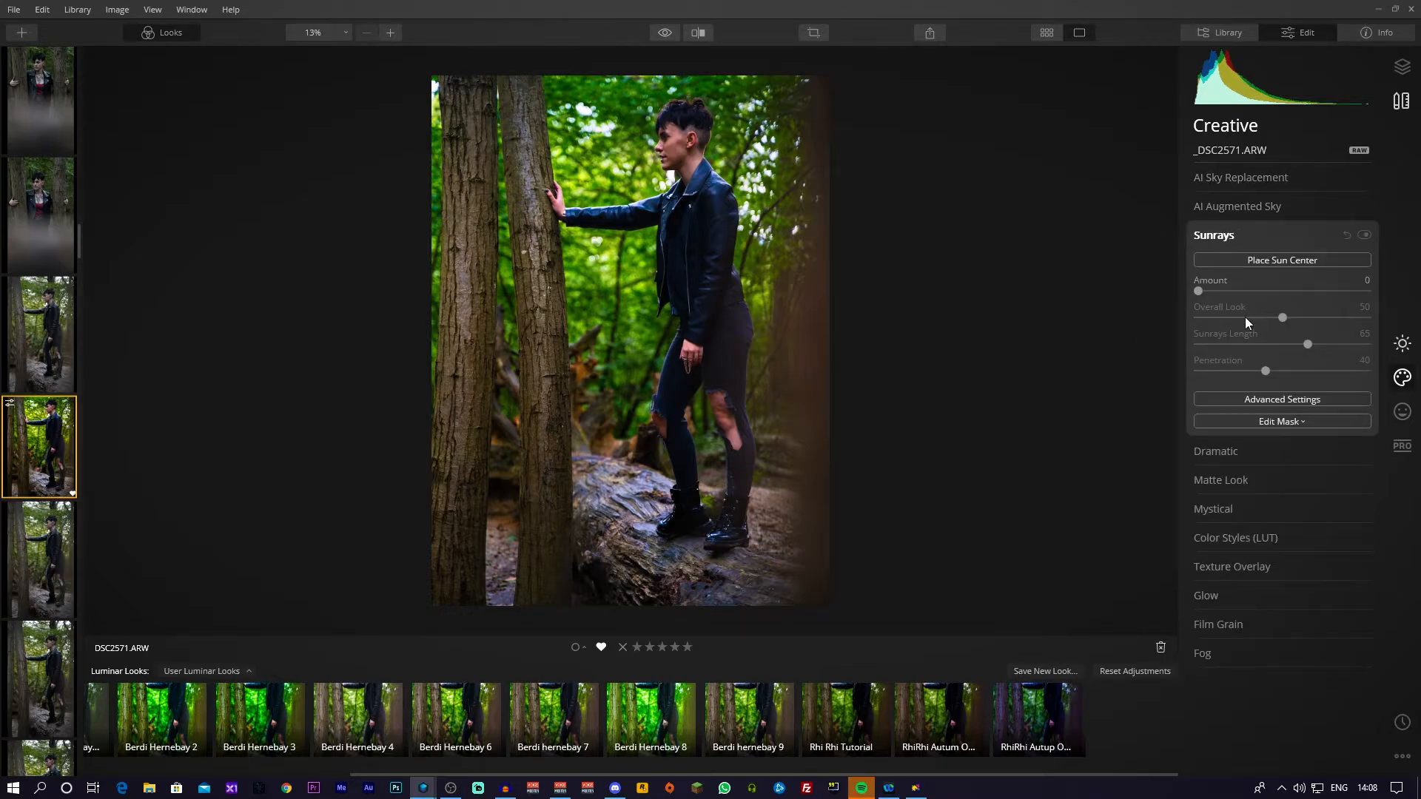
{"action": "left_click_drag", "start_coordinate": [1199, 291], "coordinate": [1256, 290]}
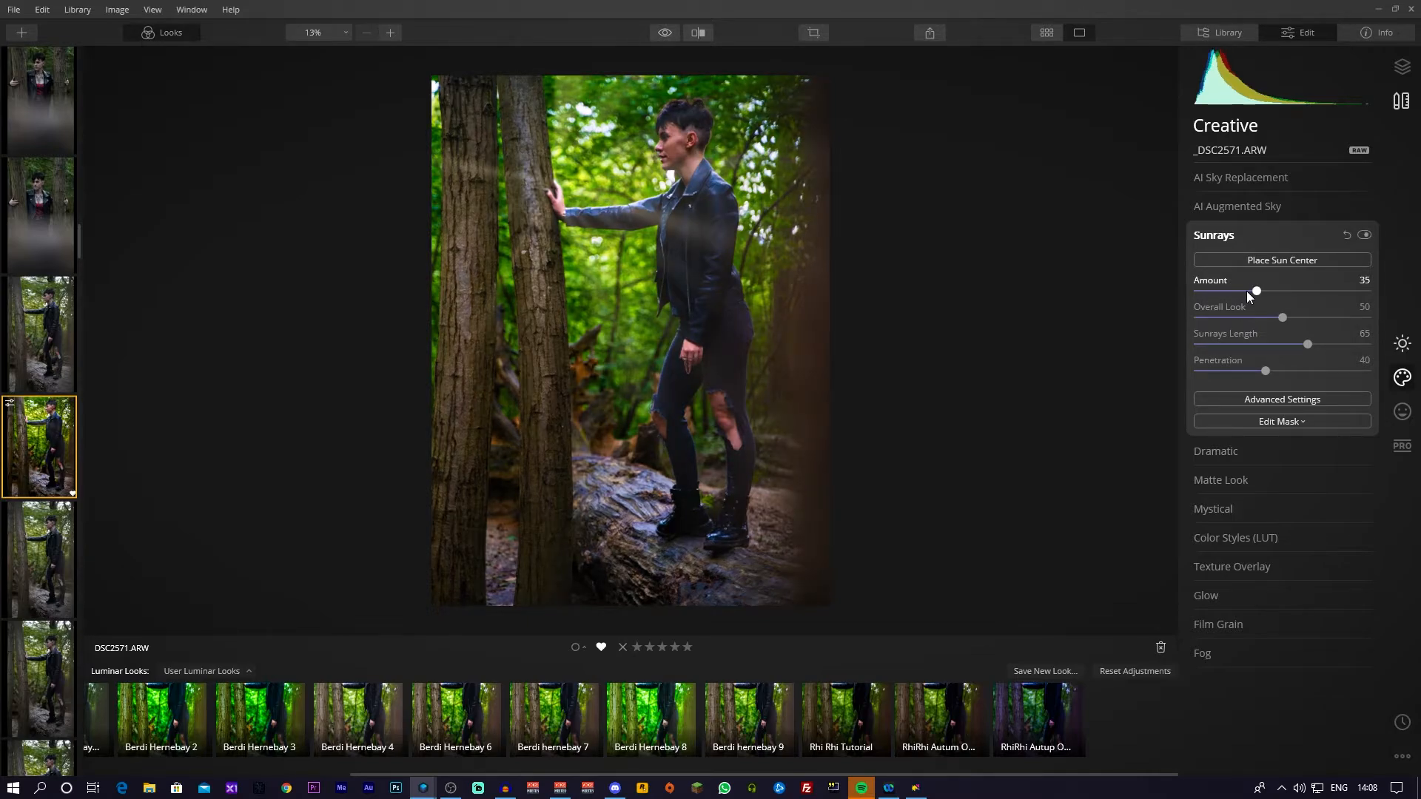
{"action": "left_click", "coordinate": [1342, 259]}
{"action": "left_click", "coordinate": [1365, 235]}
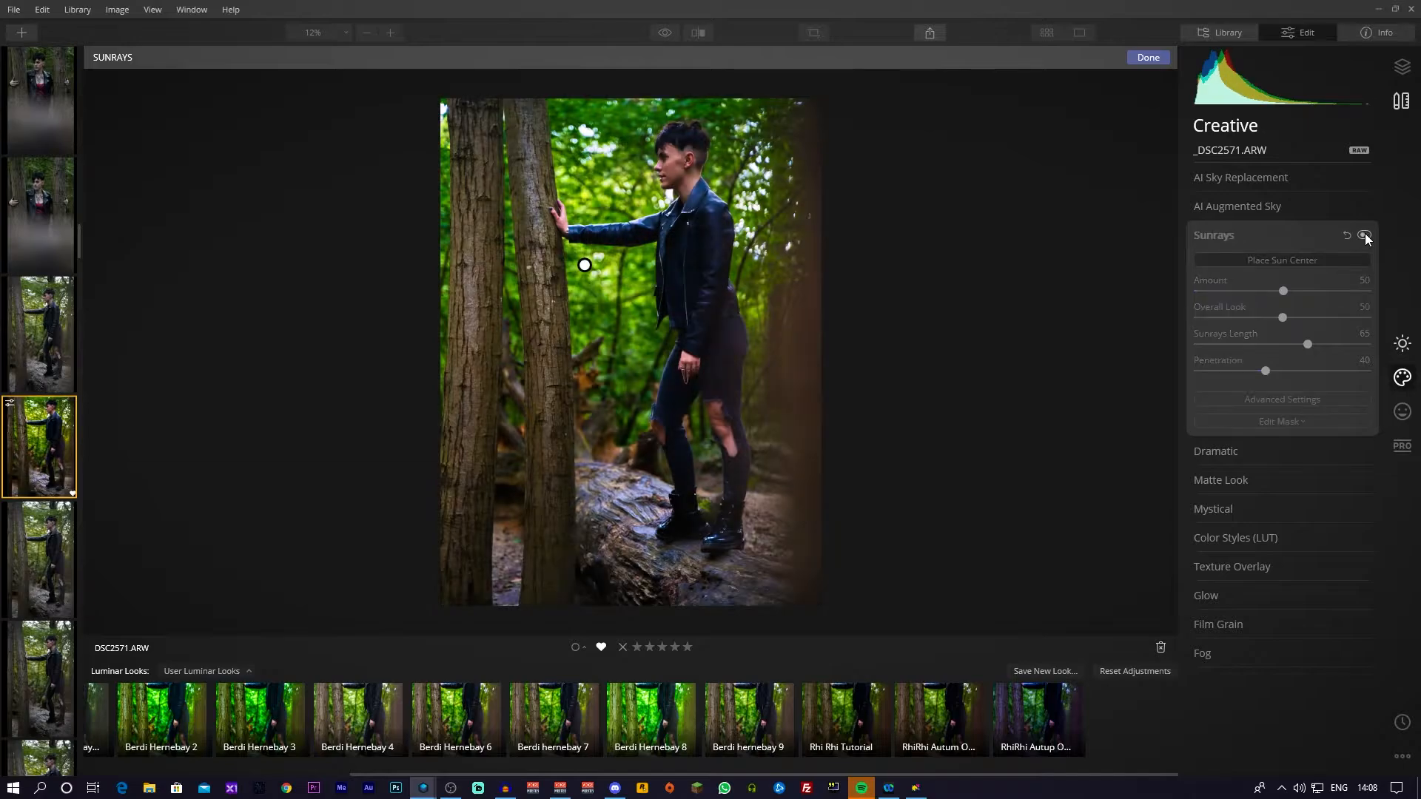
{"action": "left_click", "coordinate": [1285, 237]}
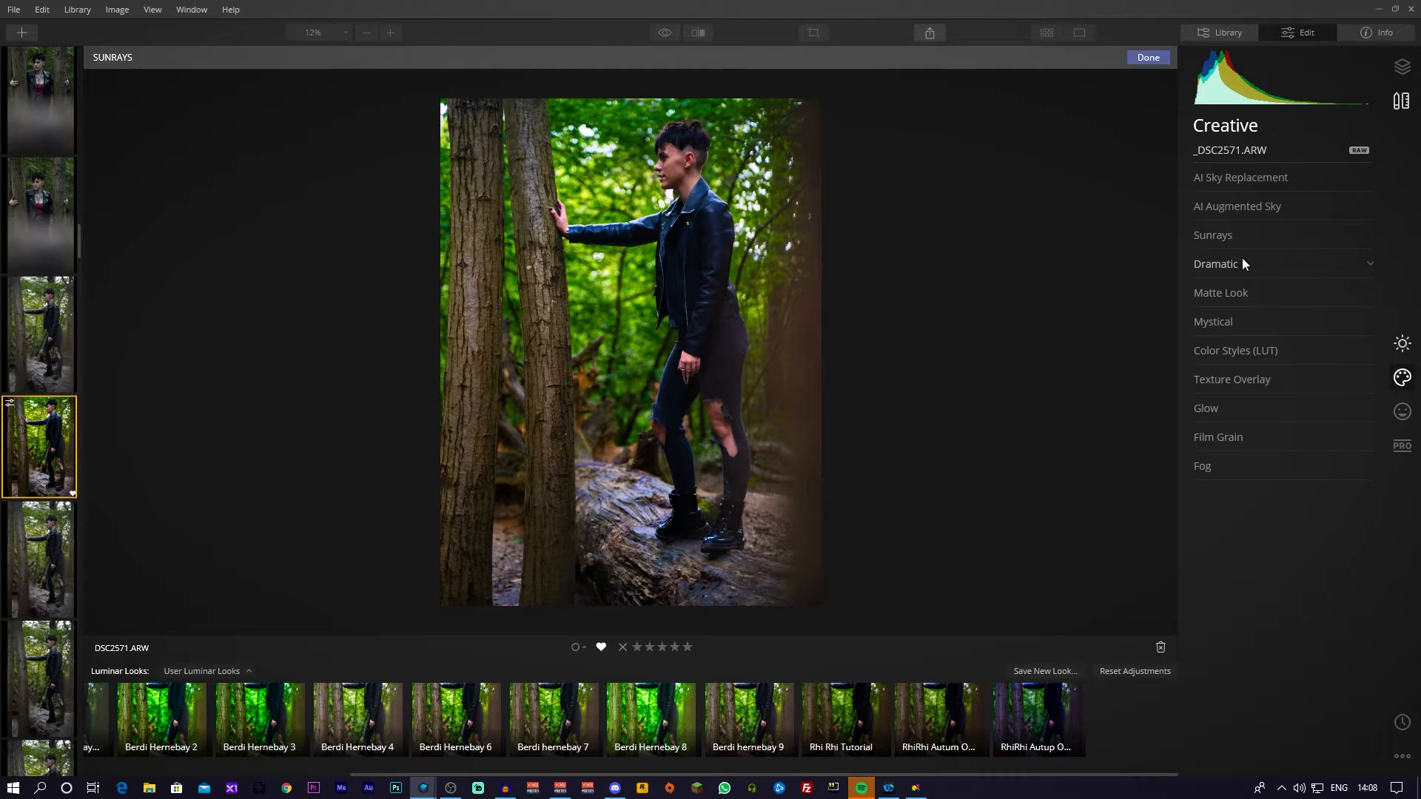
- Set the Dramatic effect's amount to 24
{"action": "left_click", "coordinate": [1243, 261]}
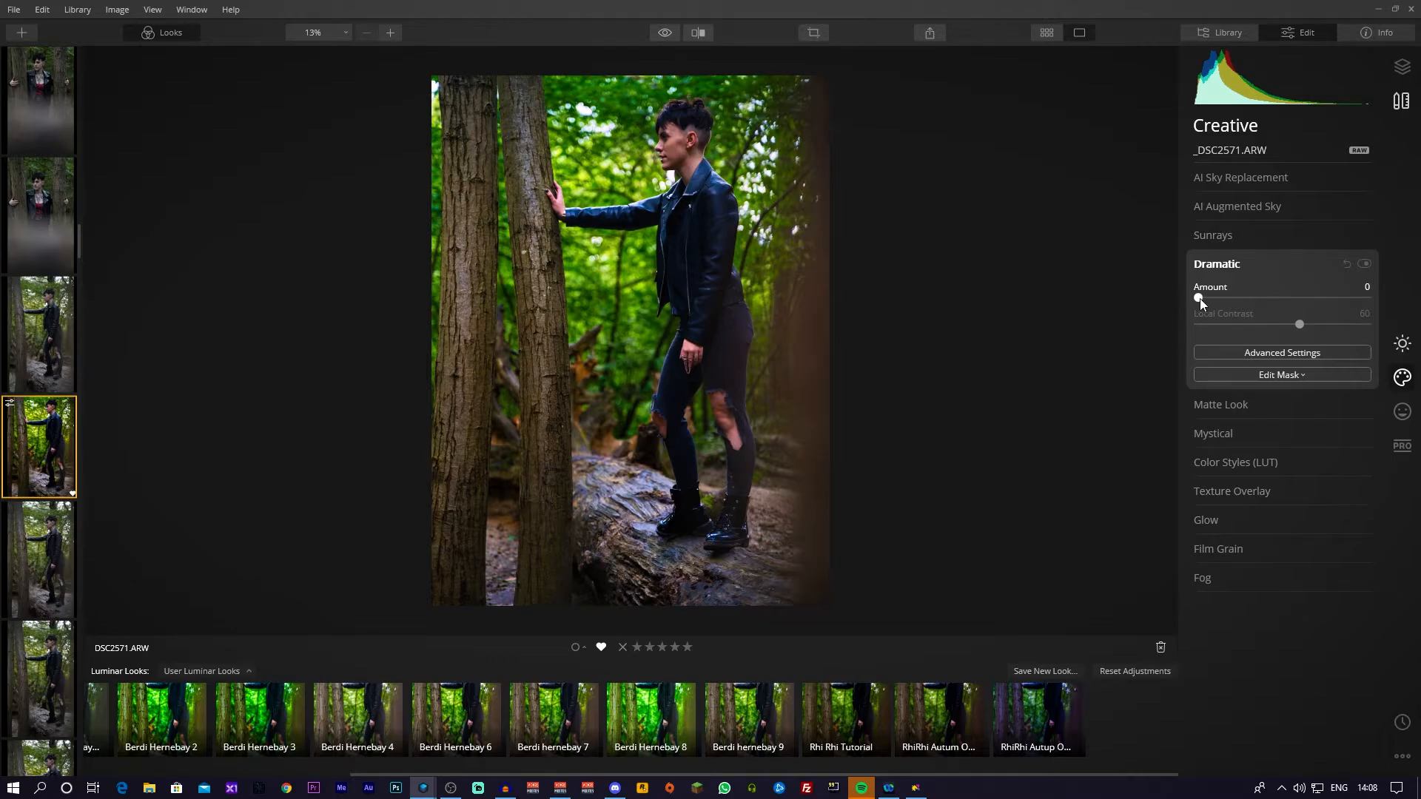
{"action": "left_click_drag", "start_coordinate": [1201, 299], "coordinate": [1240, 291]}
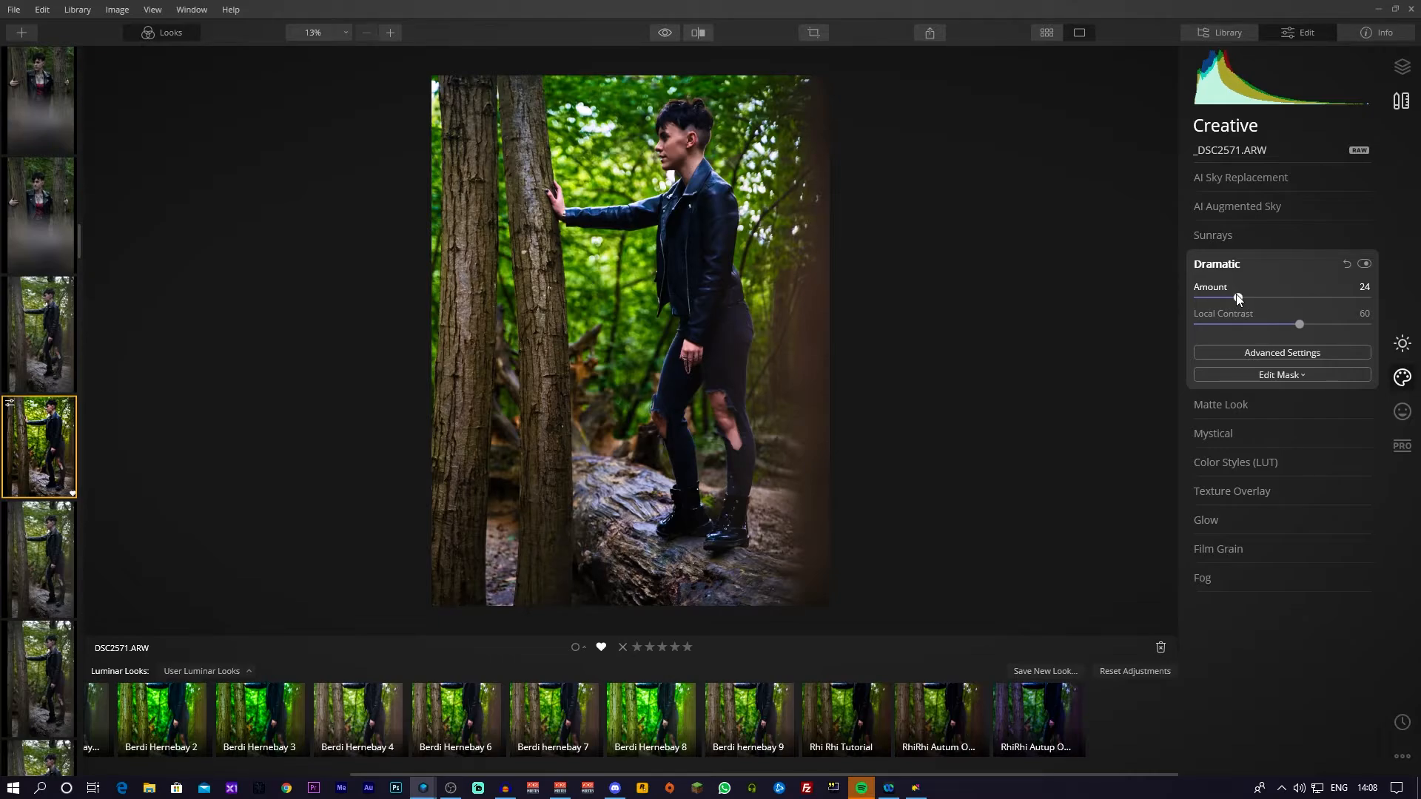
- Try the Dramatic effect at an amount of 60 and settle it at a subtle amount just above 4
{"action": "left_click_drag", "start_coordinate": [1238, 298], "coordinate": [1206, 303]}
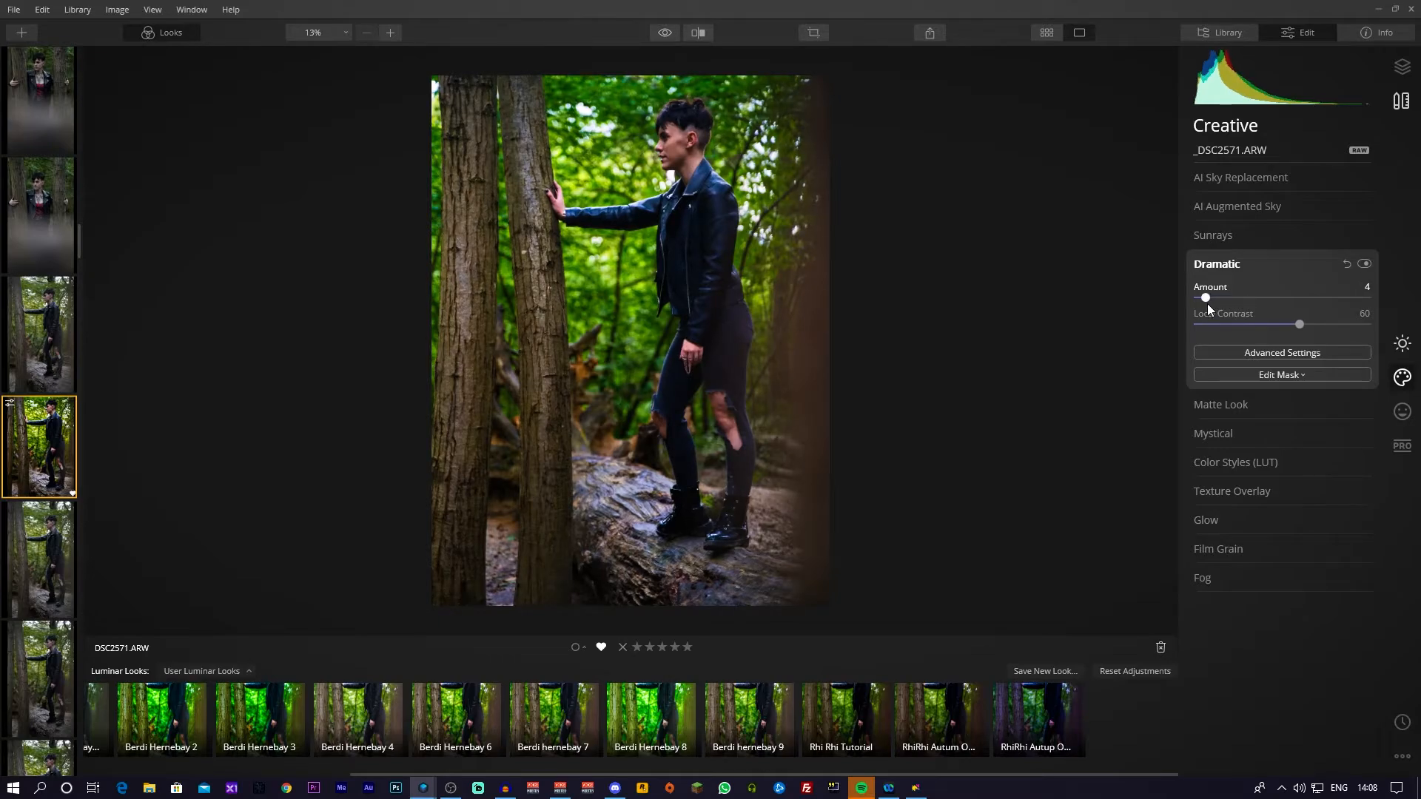
{"action": "left_click", "coordinate": [1300, 297]}
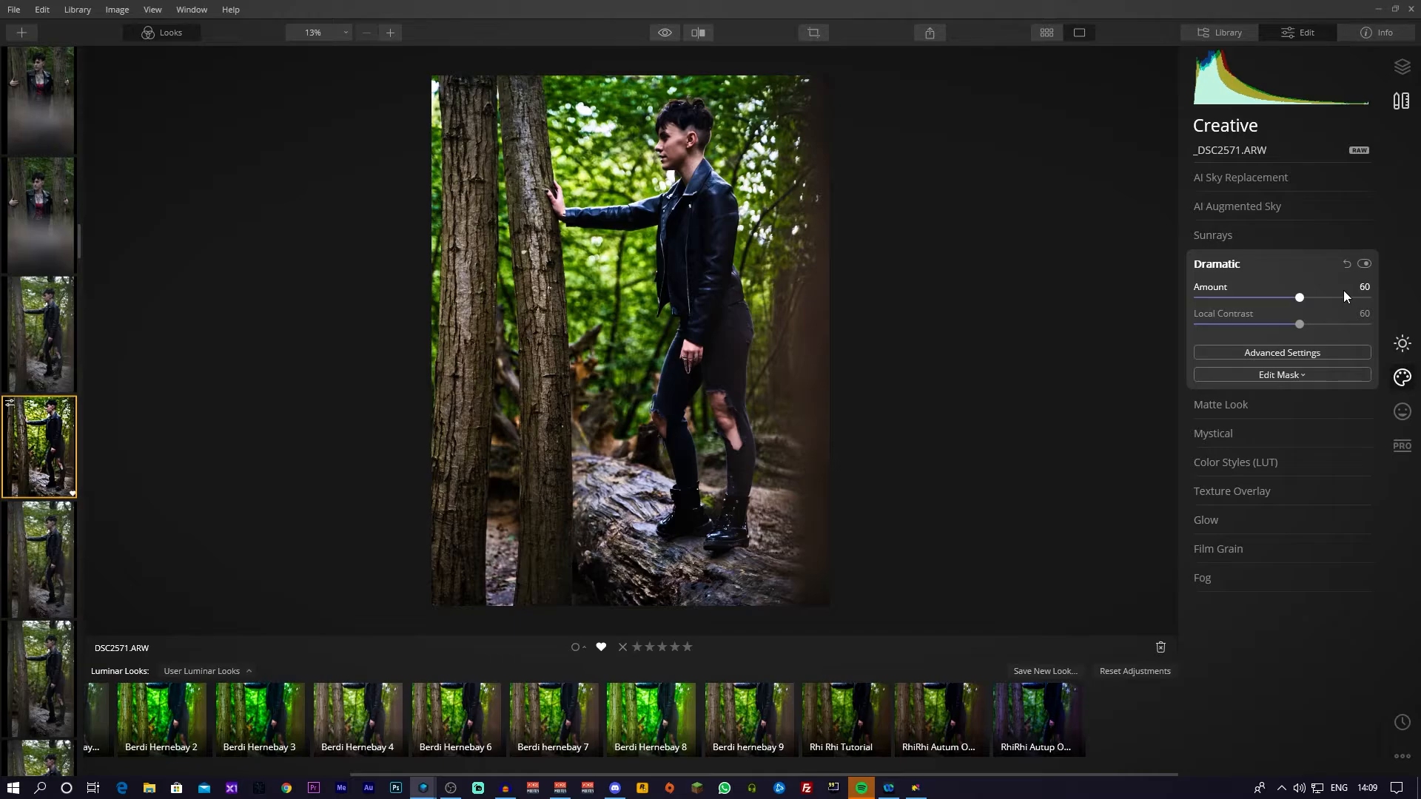
{"action": "left_click_drag", "start_coordinate": [1301, 299], "coordinate": [1203, 308]}
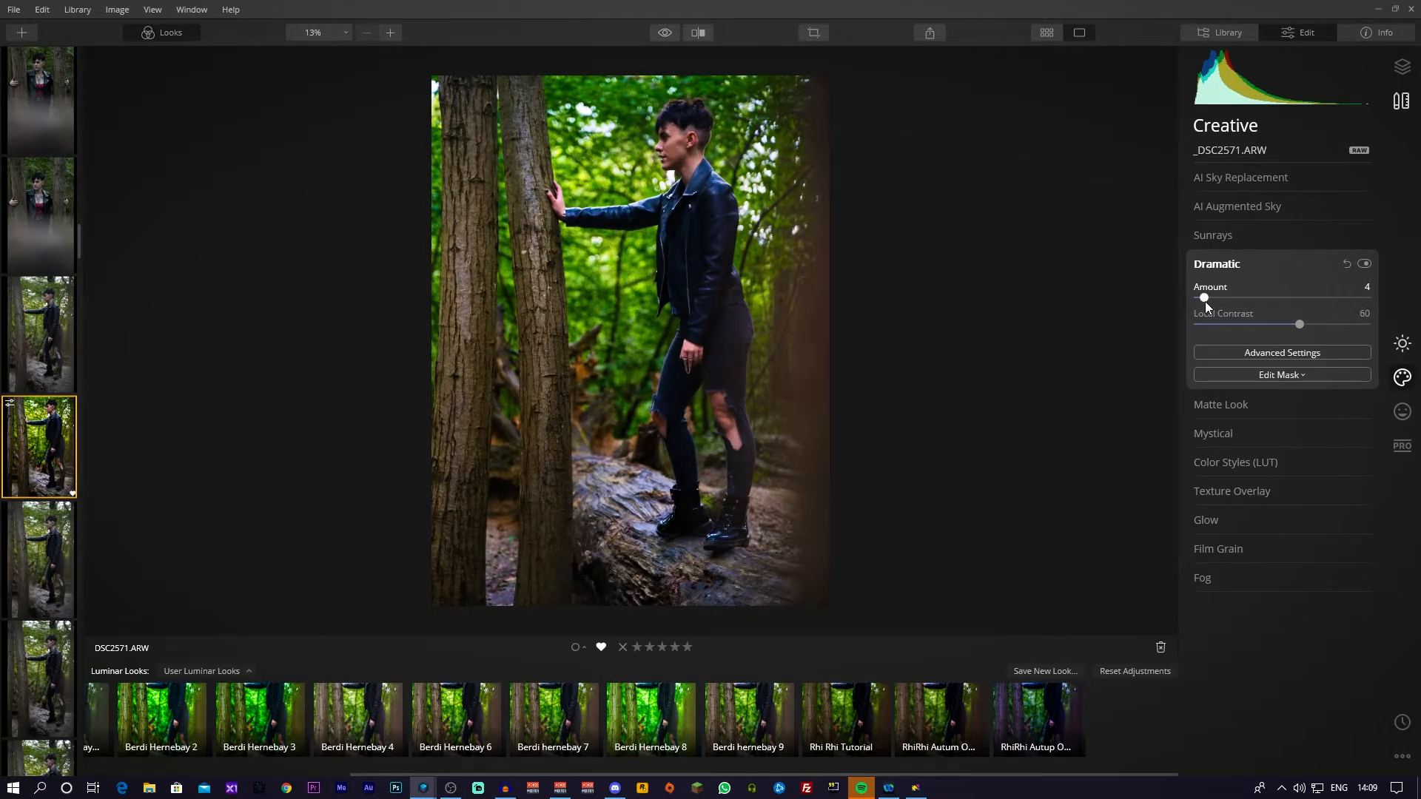
{"action": "left_click_drag", "start_coordinate": [1206, 299], "coordinate": [1211, 299]}
{"action": "left_click", "coordinate": [1251, 264]}
- Try the Matte Look at amounts of 55 and 6, compare the photo with and without it, and leave it off
{"action": "left_click", "coordinate": [1267, 296]}
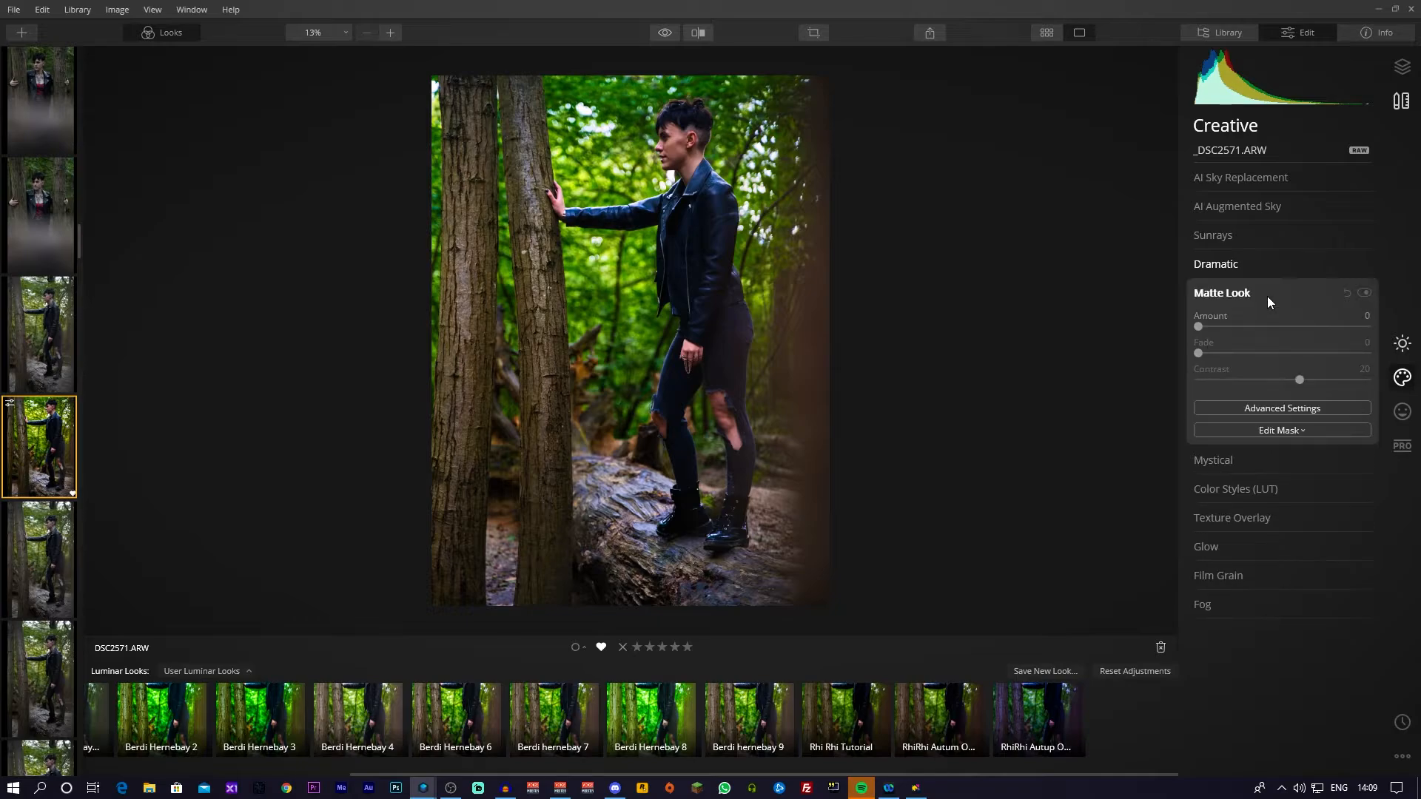
{"action": "left_click_drag", "start_coordinate": [1199, 326], "coordinate": [1292, 325]}
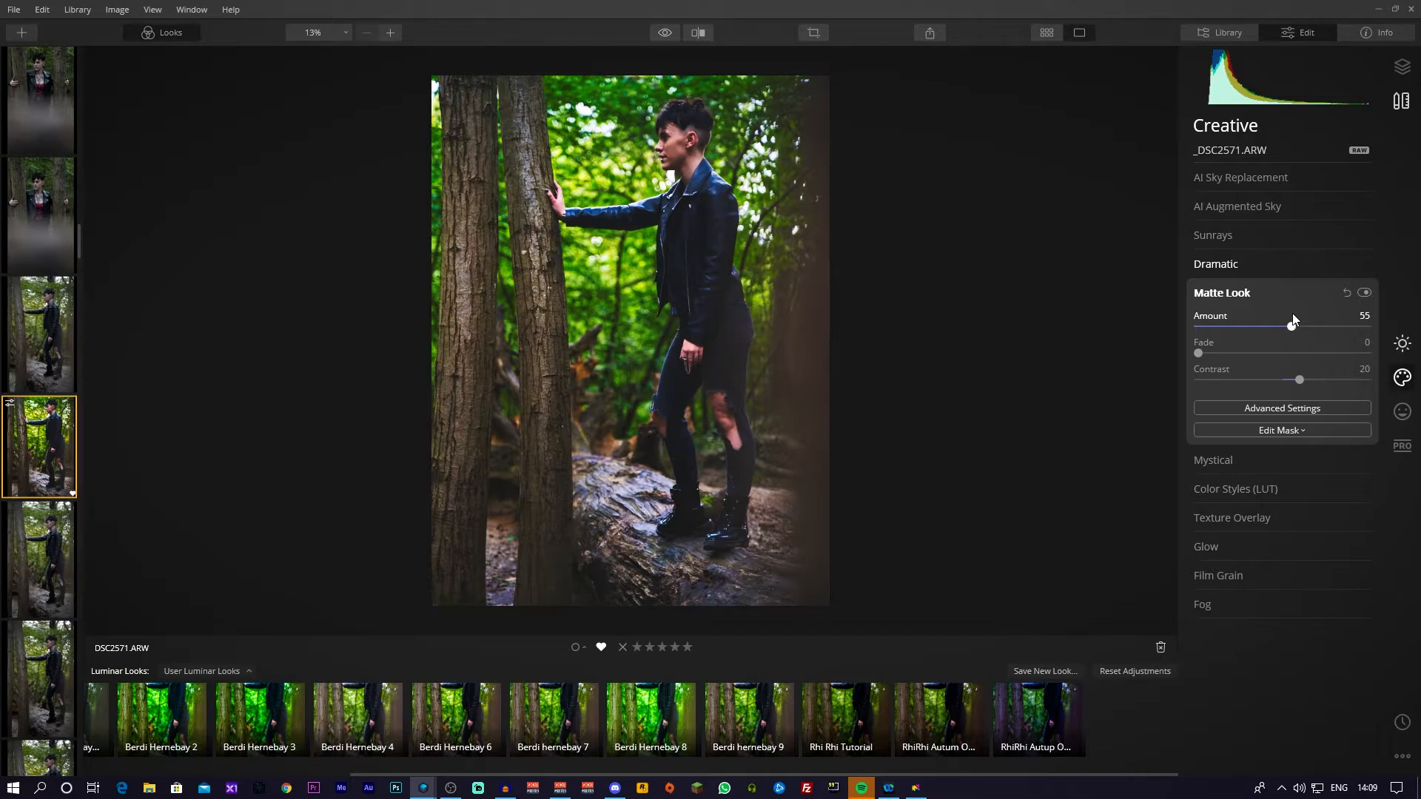
{"action": "left_click_drag", "start_coordinate": [1264, 327], "coordinate": [1208, 331]}
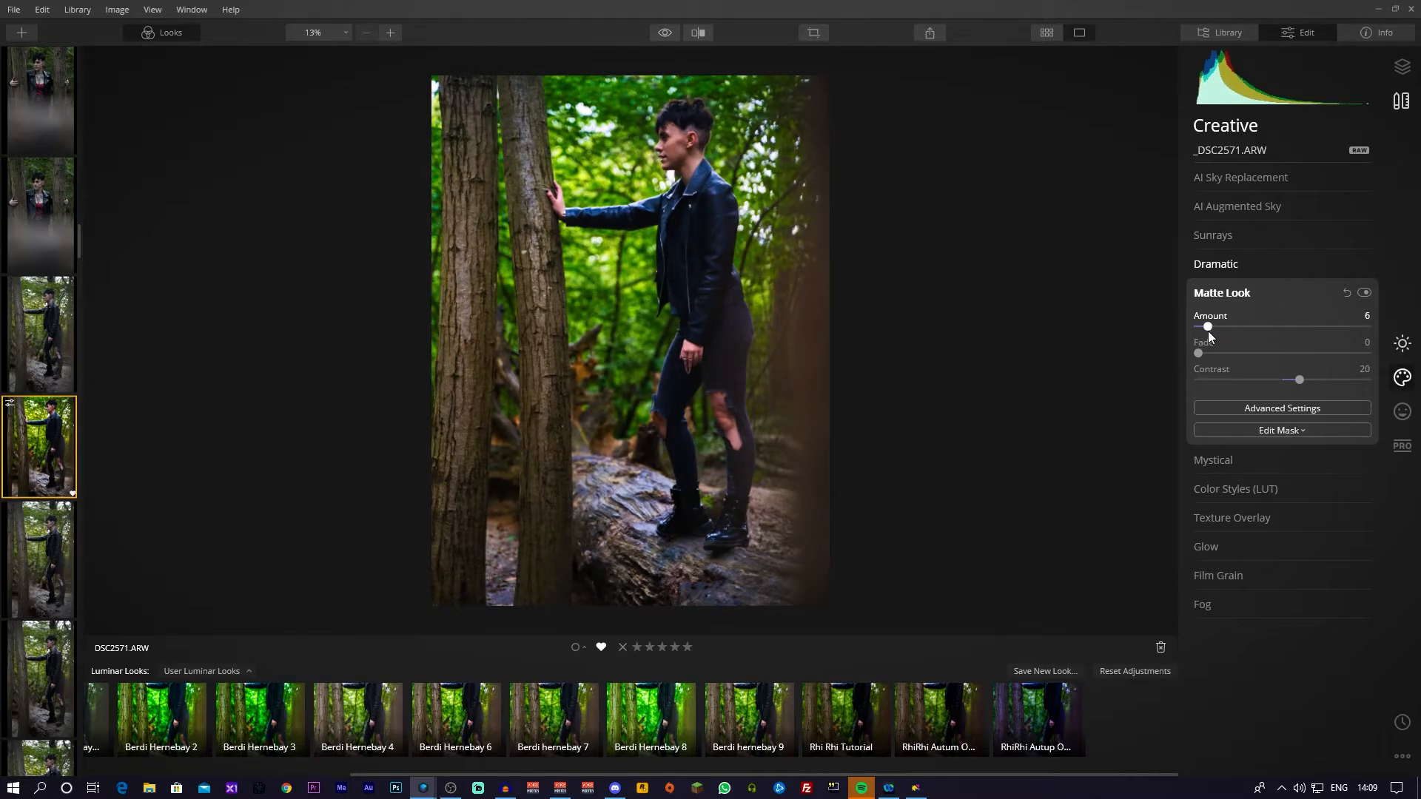
{"action": "left_click", "coordinate": [1365, 294]}
{"action": "left_click", "coordinate": [1365, 295]}
{"action": "left_click", "coordinate": [1364, 294]}
{"action": "left_click", "coordinate": [1365, 295]}
- Try the Mystical effect at 77, settle its amount at 23, and compare the photo with and without it
{"action": "left_click", "coordinate": [1254, 319]}
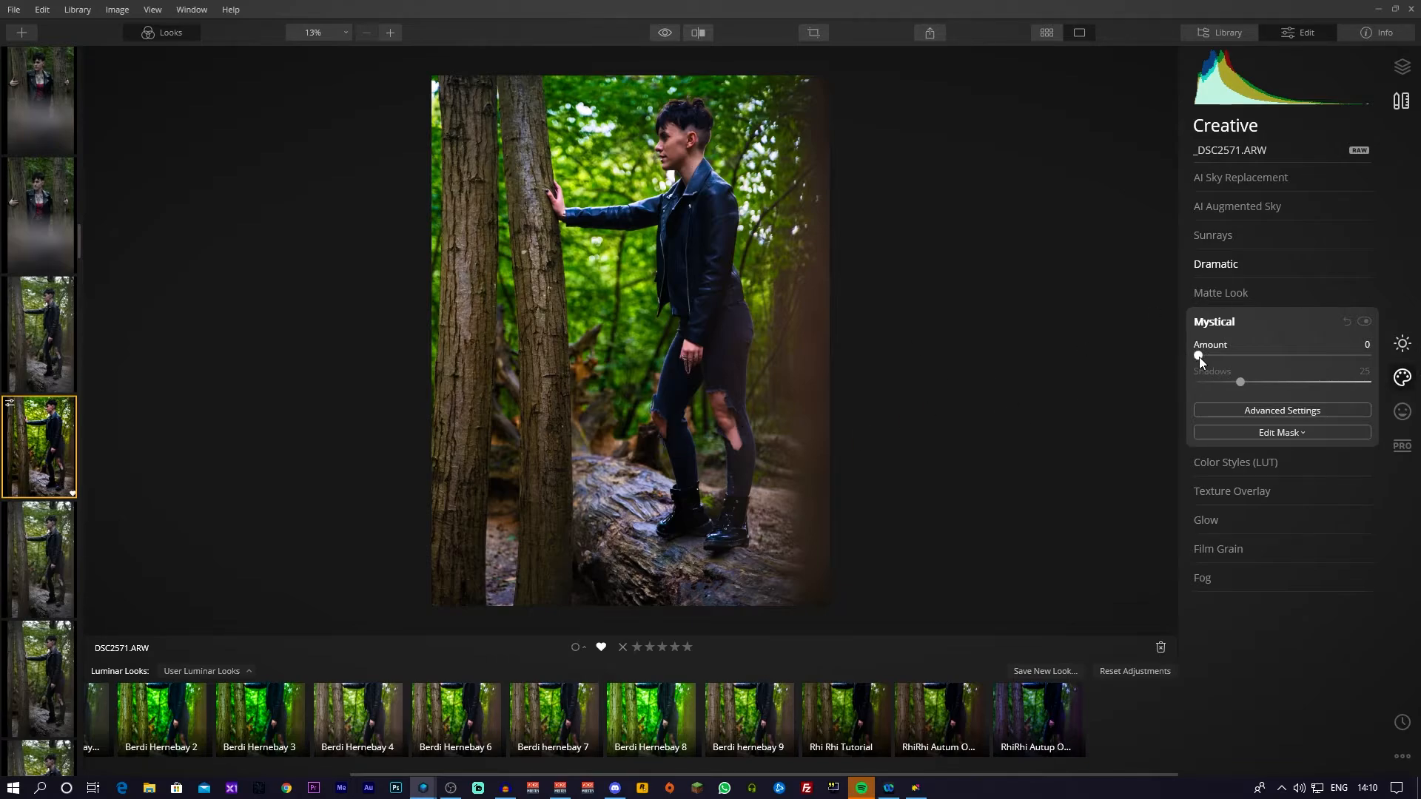
{"action": "left_click_drag", "start_coordinate": [1199, 356], "coordinate": [1326, 336]}
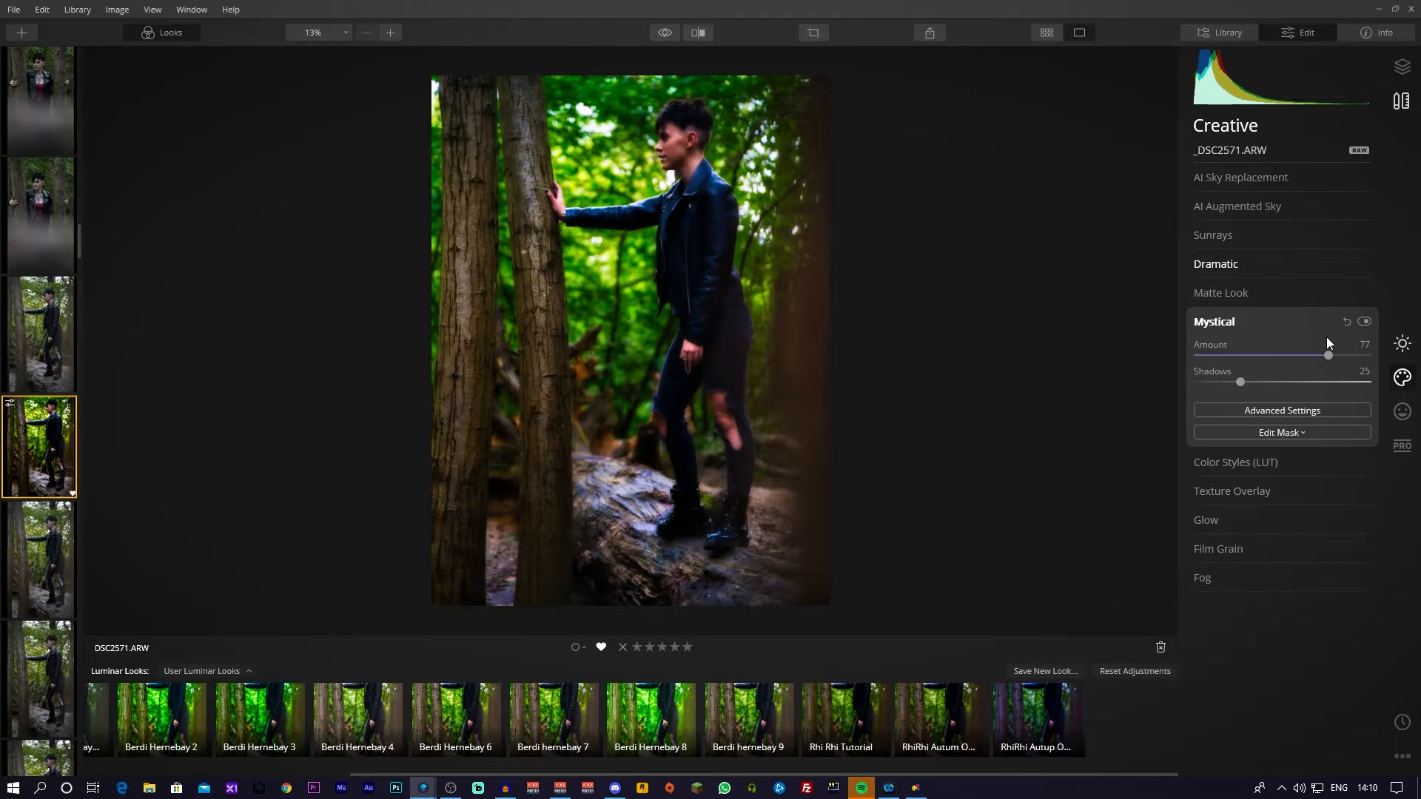
{"action": "left_click_drag", "start_coordinate": [1327, 355], "coordinate": [1237, 371]}
{"action": "left_click", "coordinate": [1364, 322]}
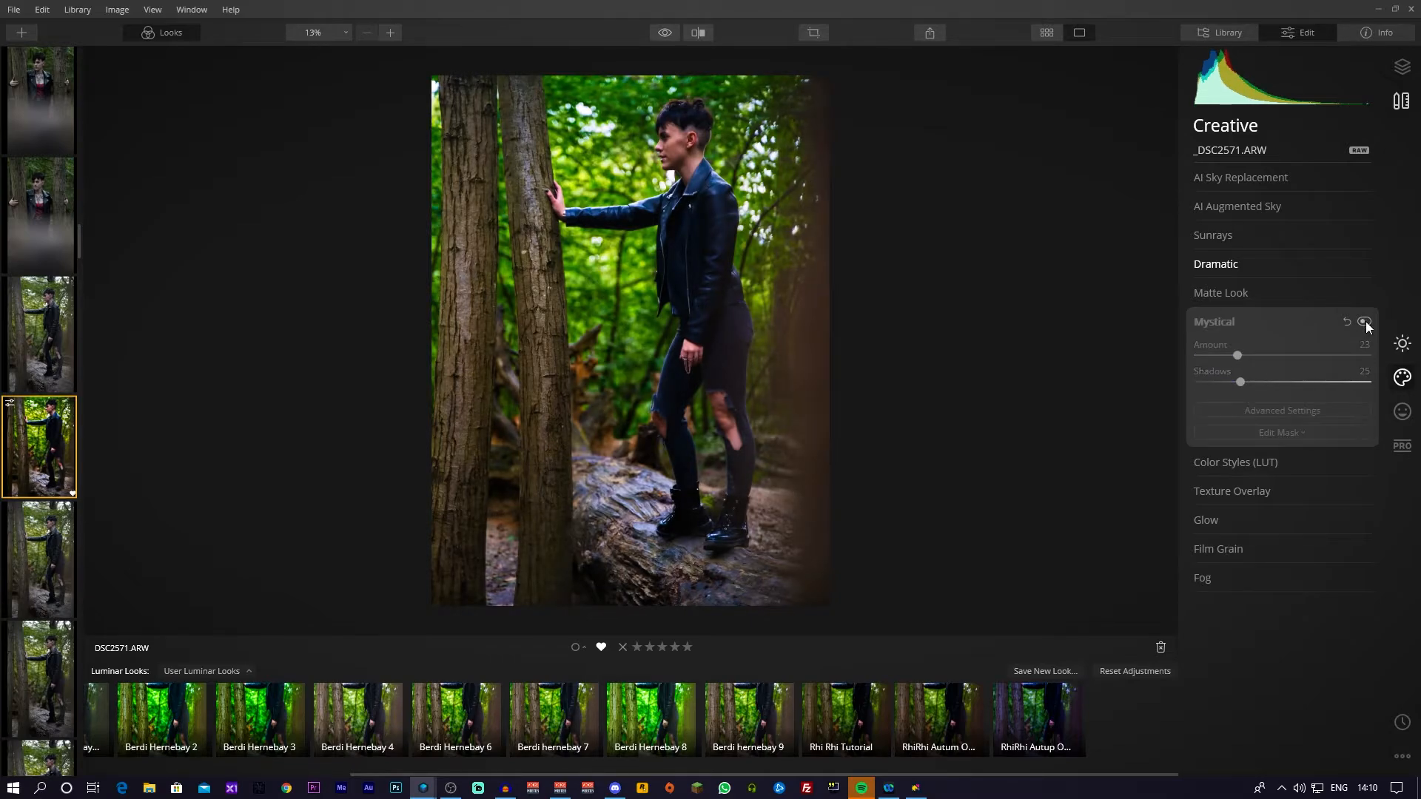
{"action": "left_click", "coordinate": [1364, 322]}
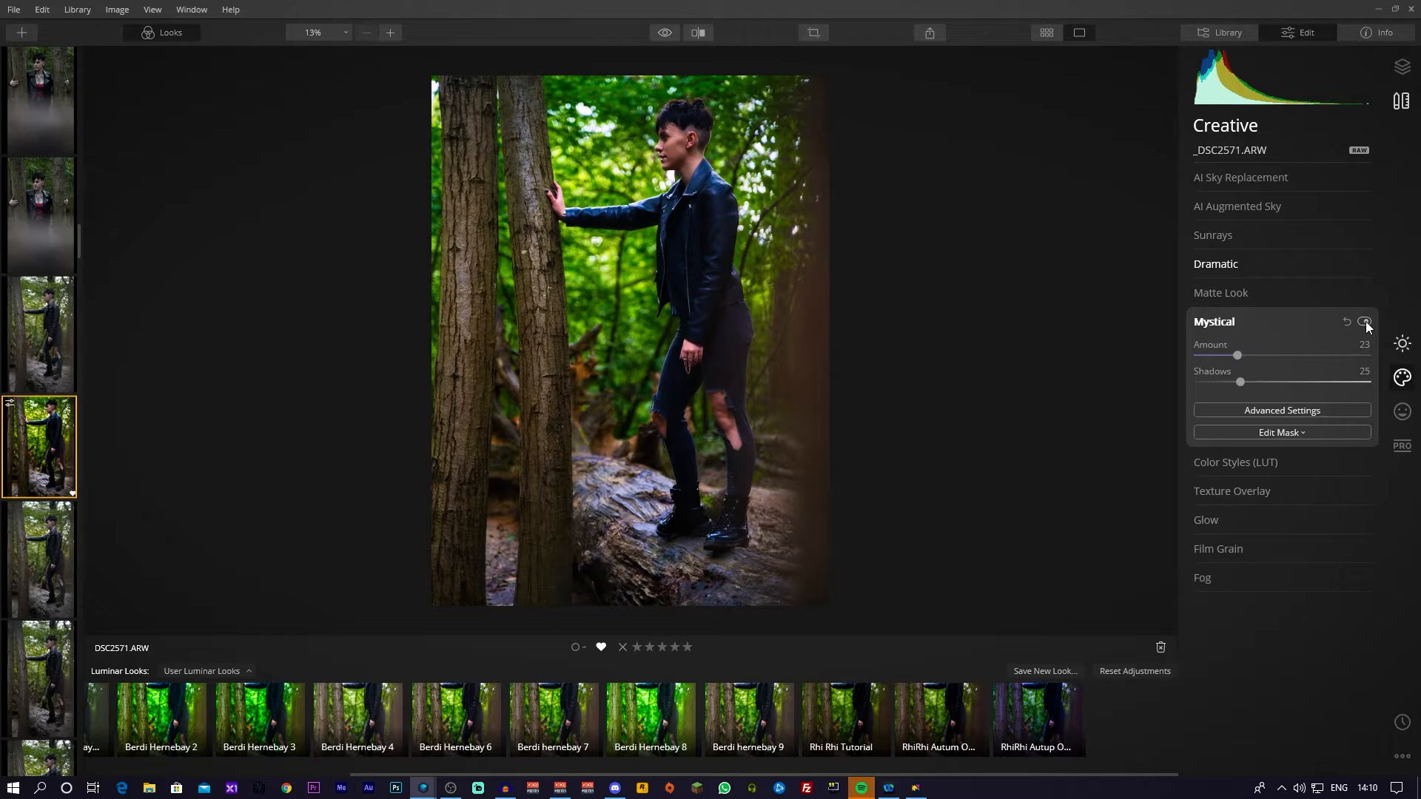
{"action": "left_click", "coordinate": [1364, 322]}
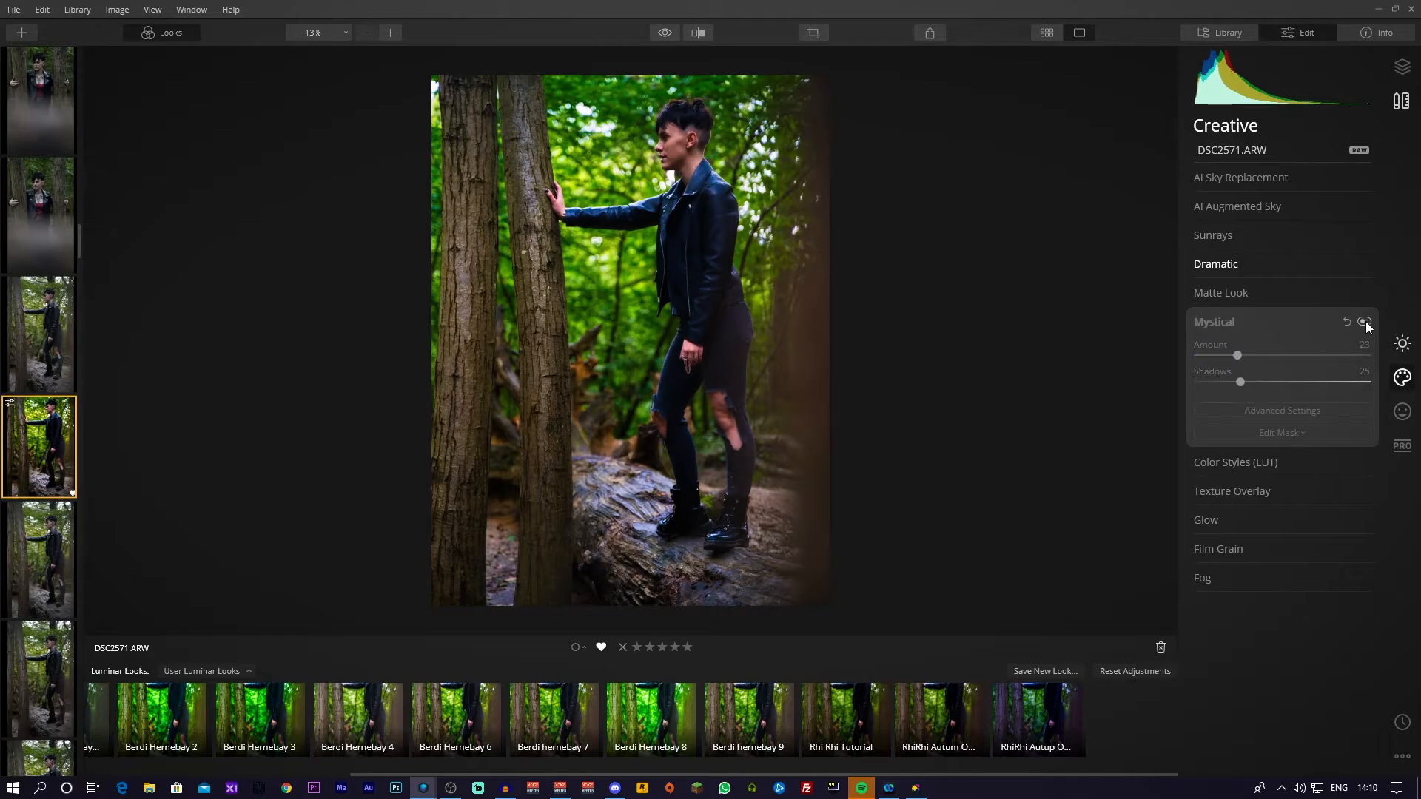
{"action": "left_click", "coordinate": [1364, 322]}
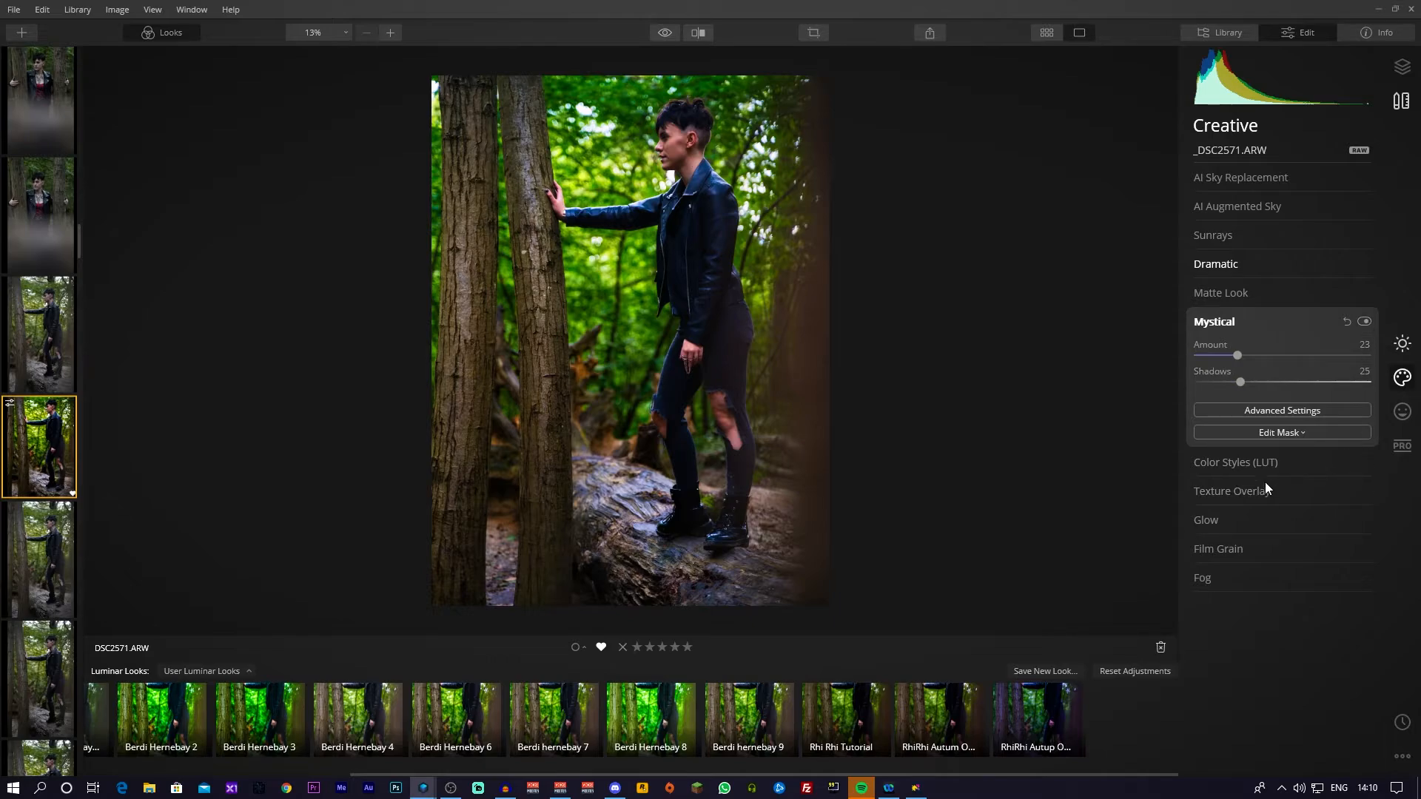
- Review the Color Styles (LUT) and Texture Overlay settings without changing them
{"action": "left_click", "coordinate": [1269, 463]}
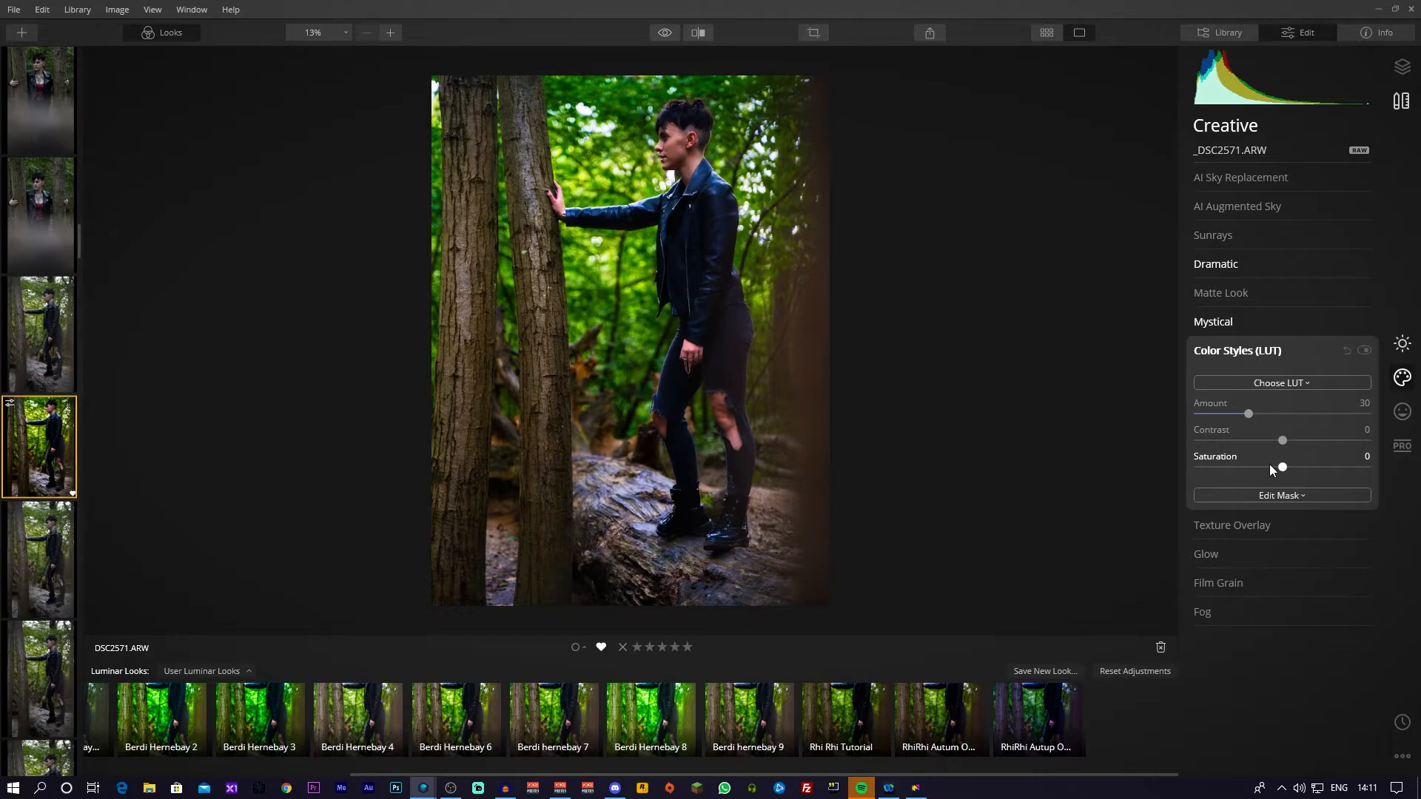
{"action": "left_click", "coordinate": [1251, 351]}
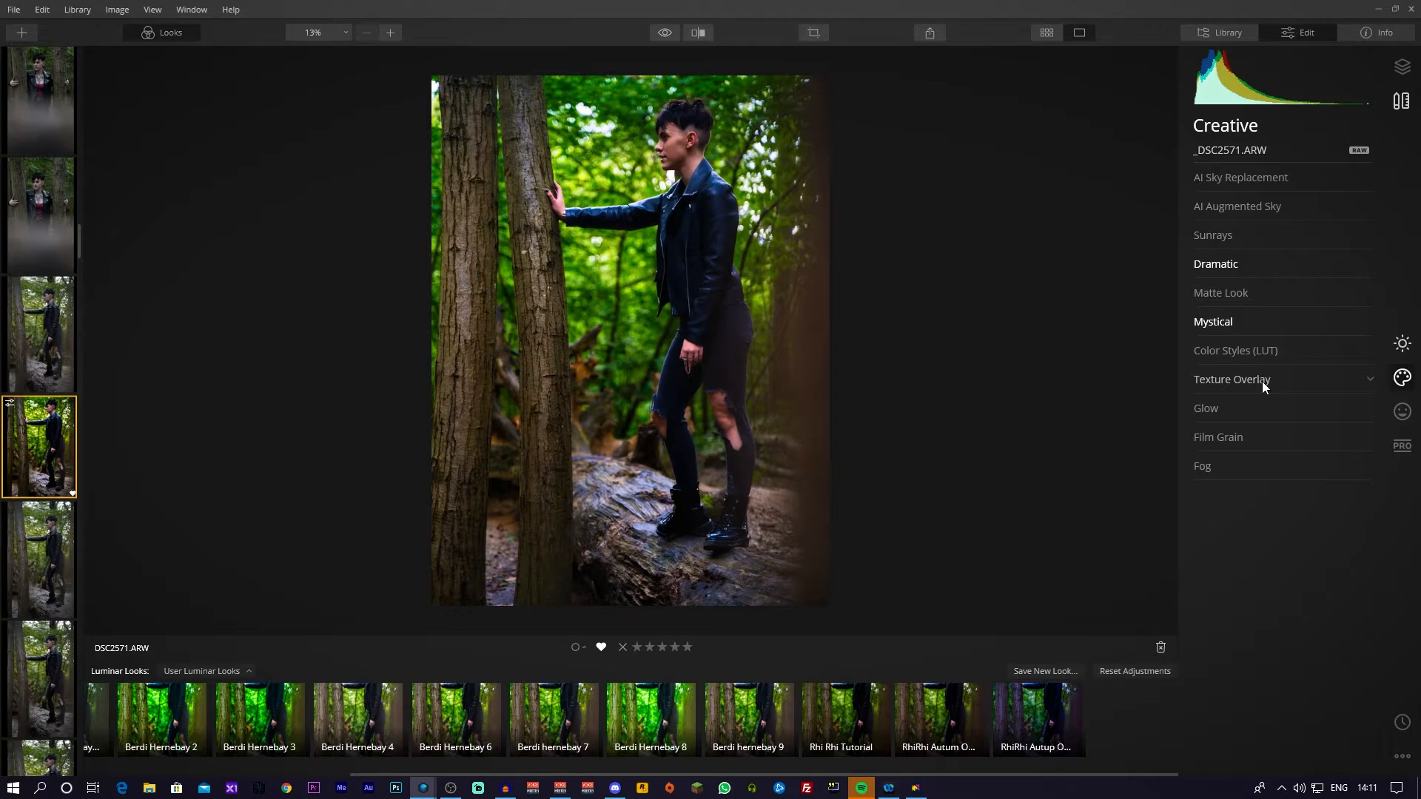
{"action": "left_click", "coordinate": [1262, 380]}
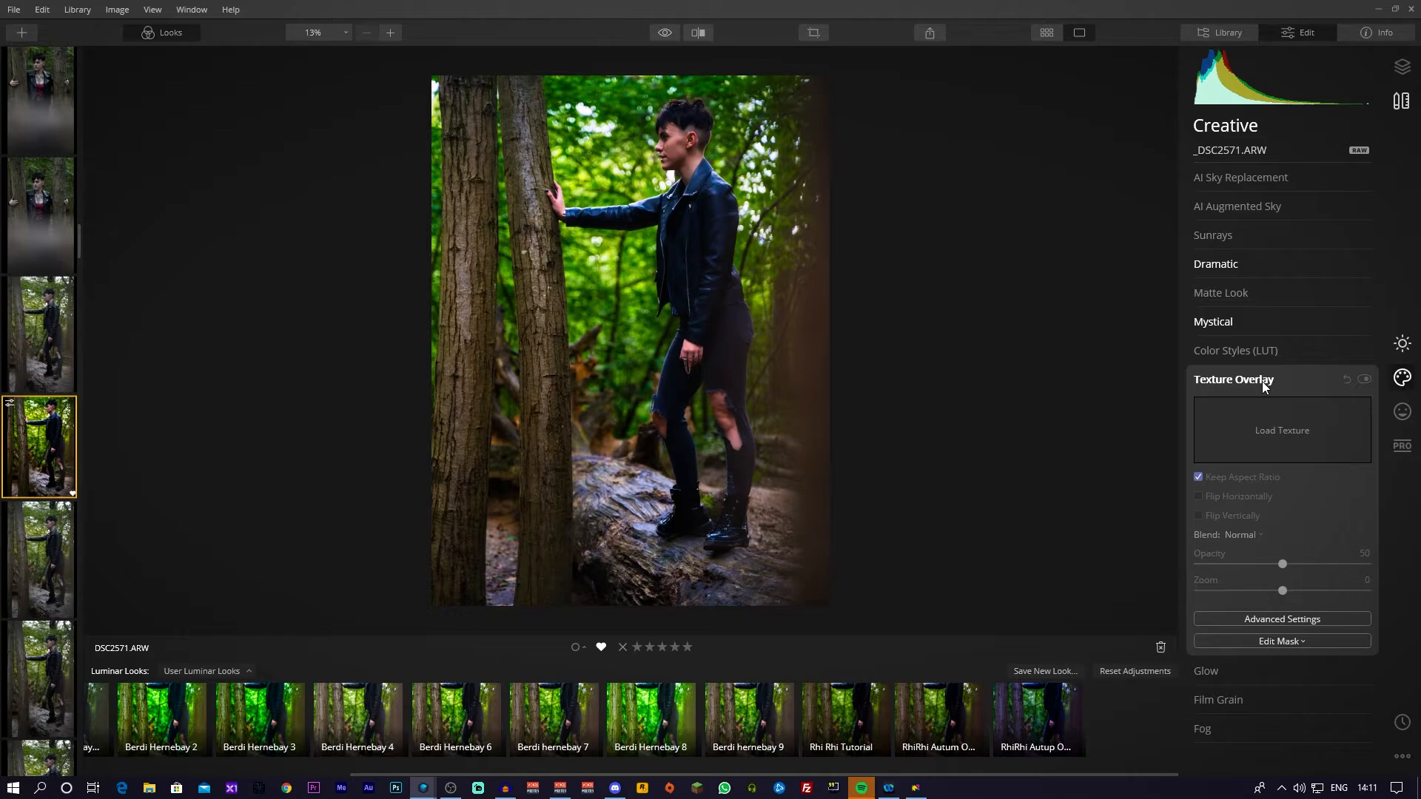
{"action": "left_click", "coordinate": [1263, 380]}
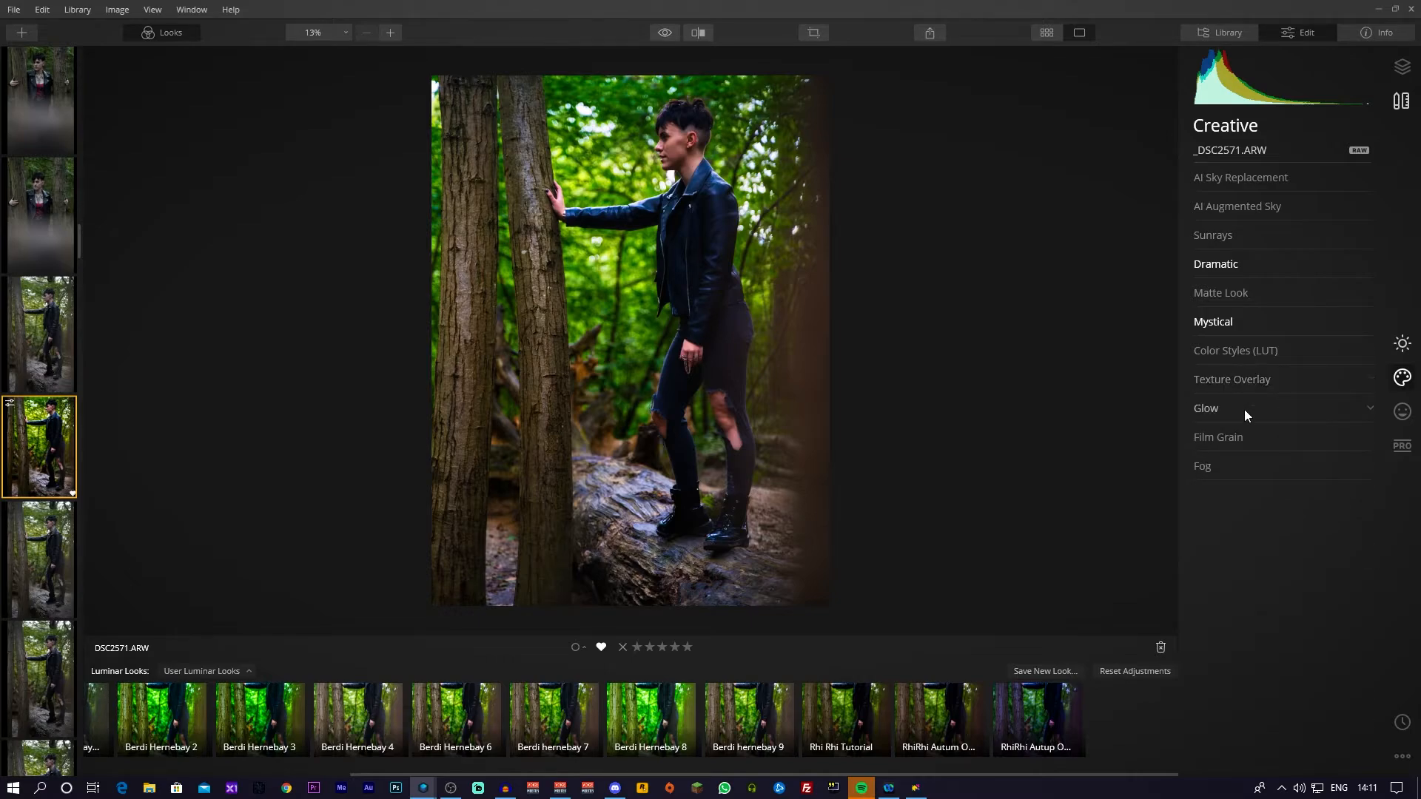
- Try a Soft Focus Bright glow at an amount of 43 and return the Glow amount to 0
{"action": "left_click", "coordinate": [1244, 410]}
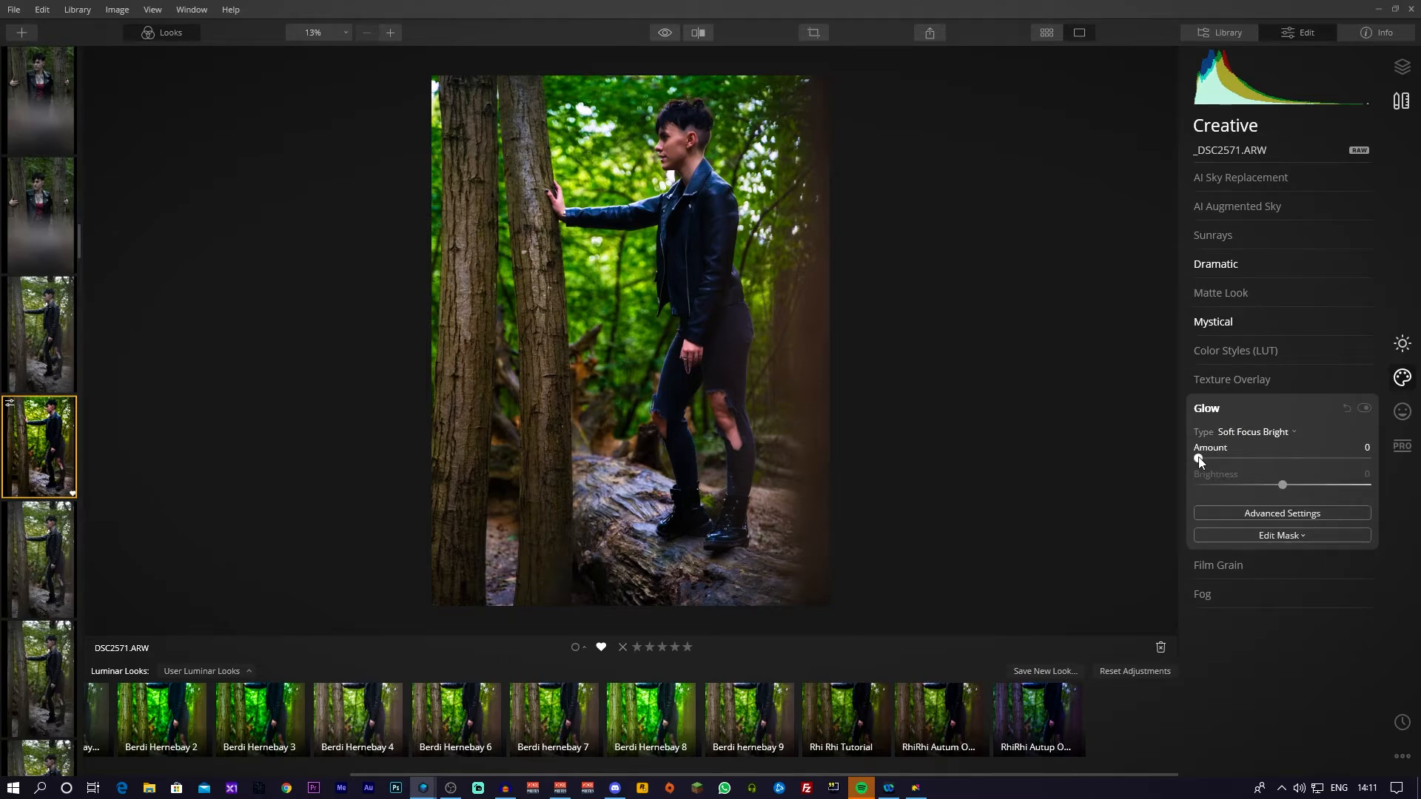
{"action": "left_click_drag", "start_coordinate": [1198, 456], "coordinate": [1270, 456]}
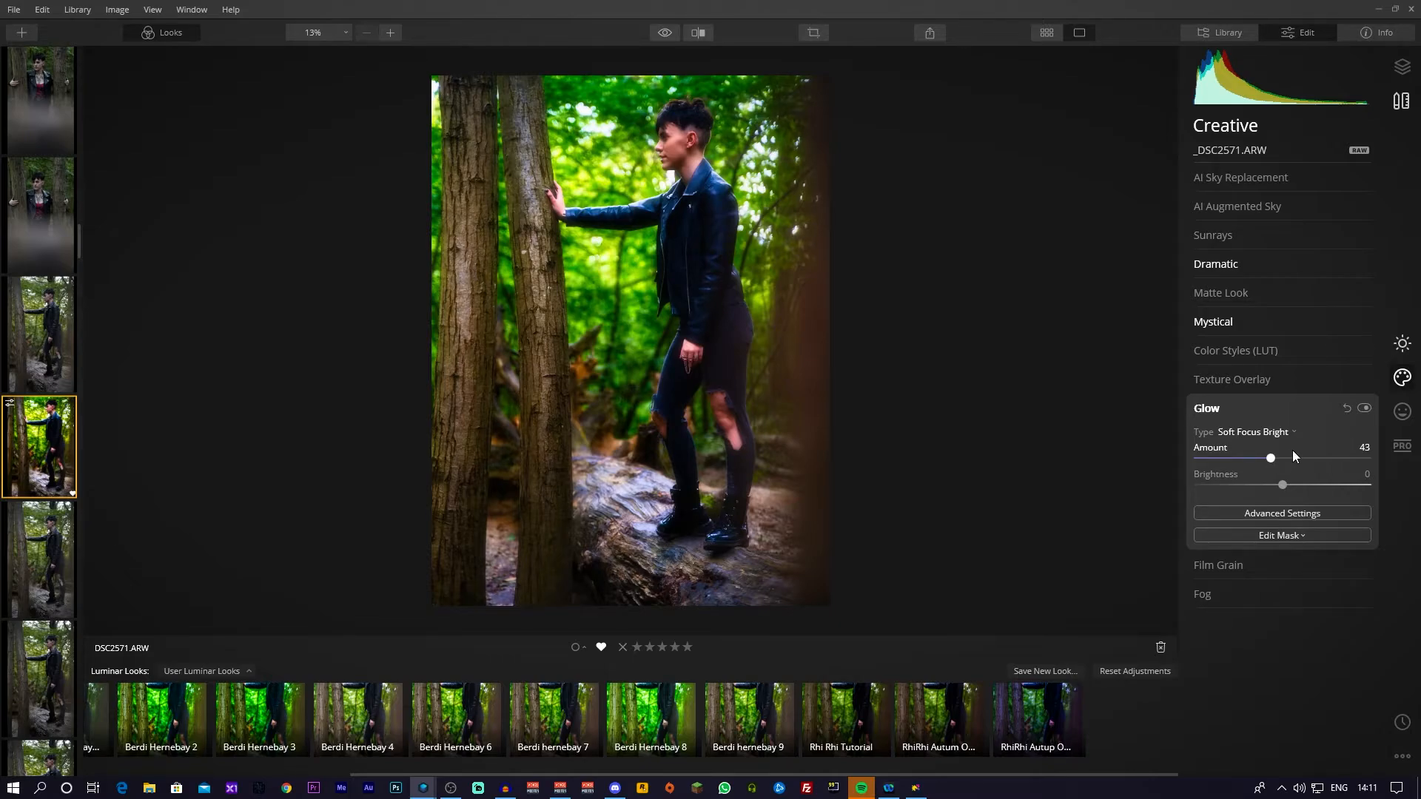
{"action": "left_click_drag", "start_coordinate": [1292, 455], "coordinate": [1202, 460]}
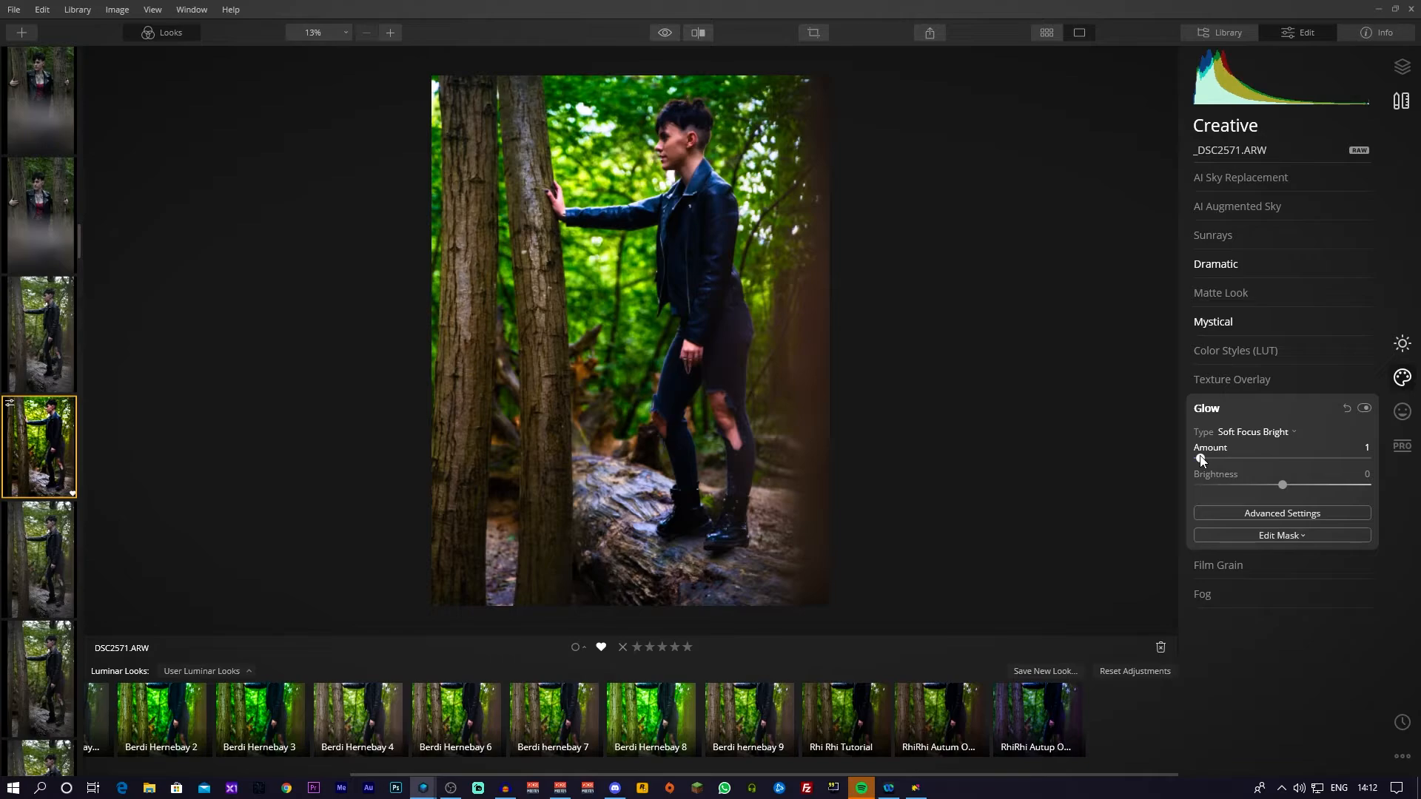
{"action": "left_click_drag", "start_coordinate": [1201, 459], "coordinate": [1191, 456]}
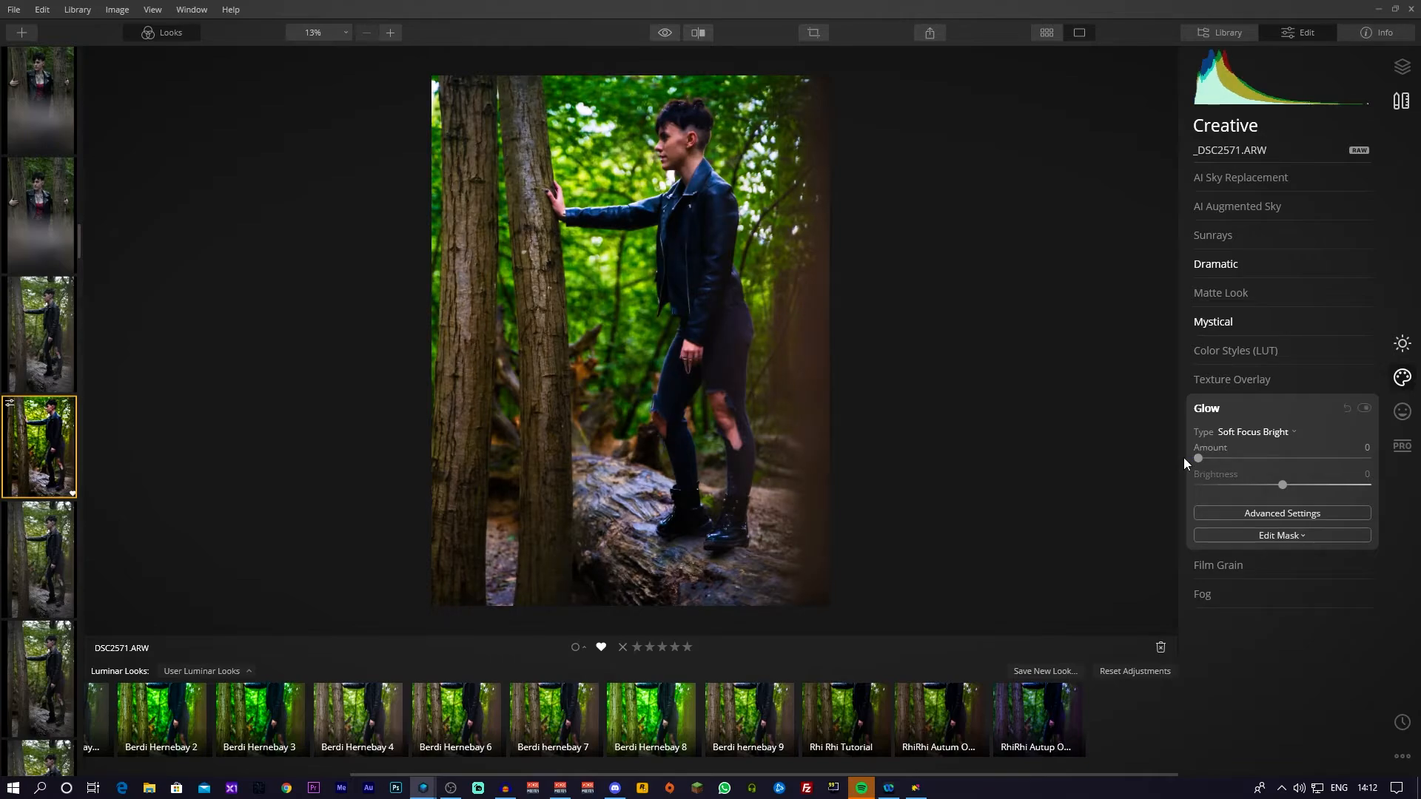
{"action": "left_click", "coordinate": [1272, 409]}
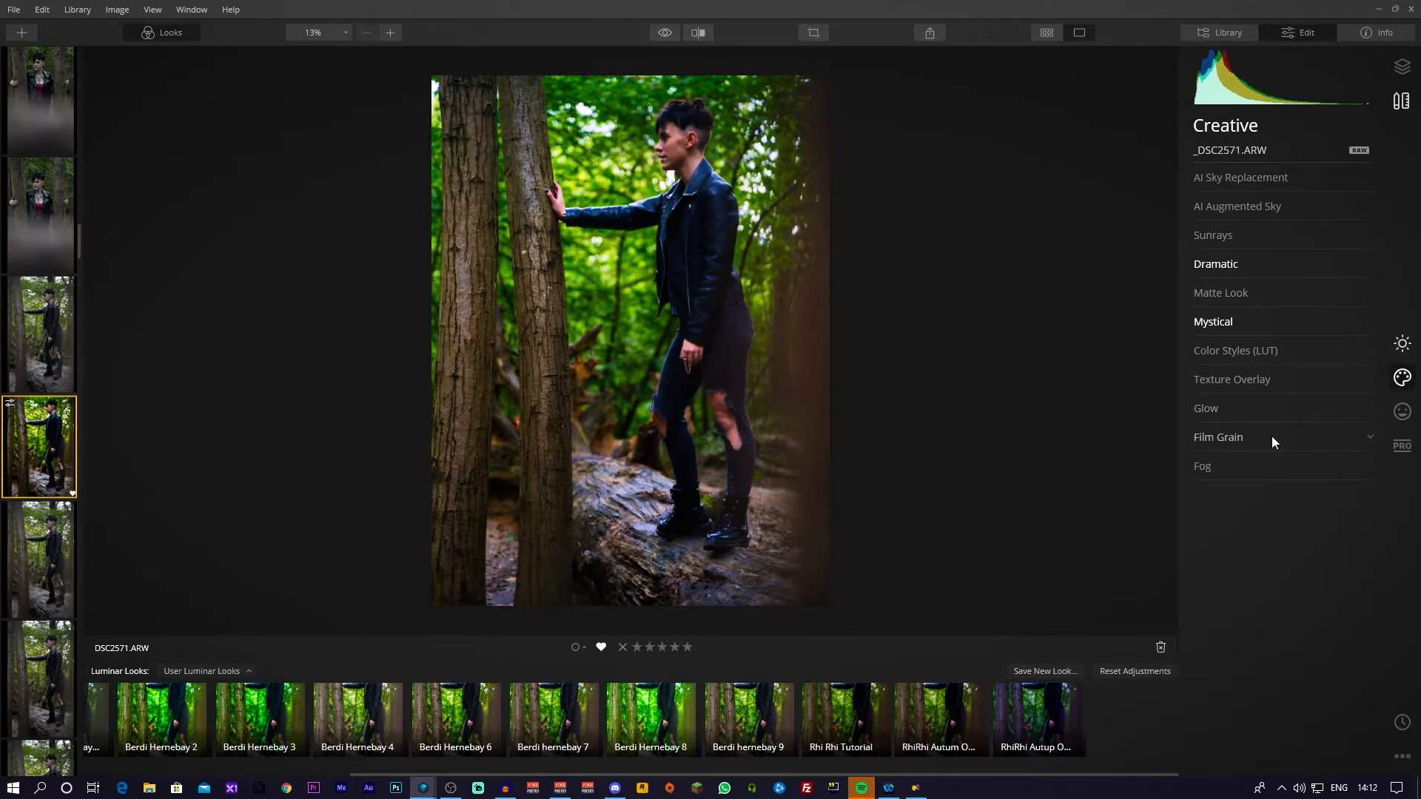
- Try Film Grain on the photo, and try Light Fog at an amount of 55 before returning the fog to 0
{"action": "left_click", "coordinate": [1272, 437]}
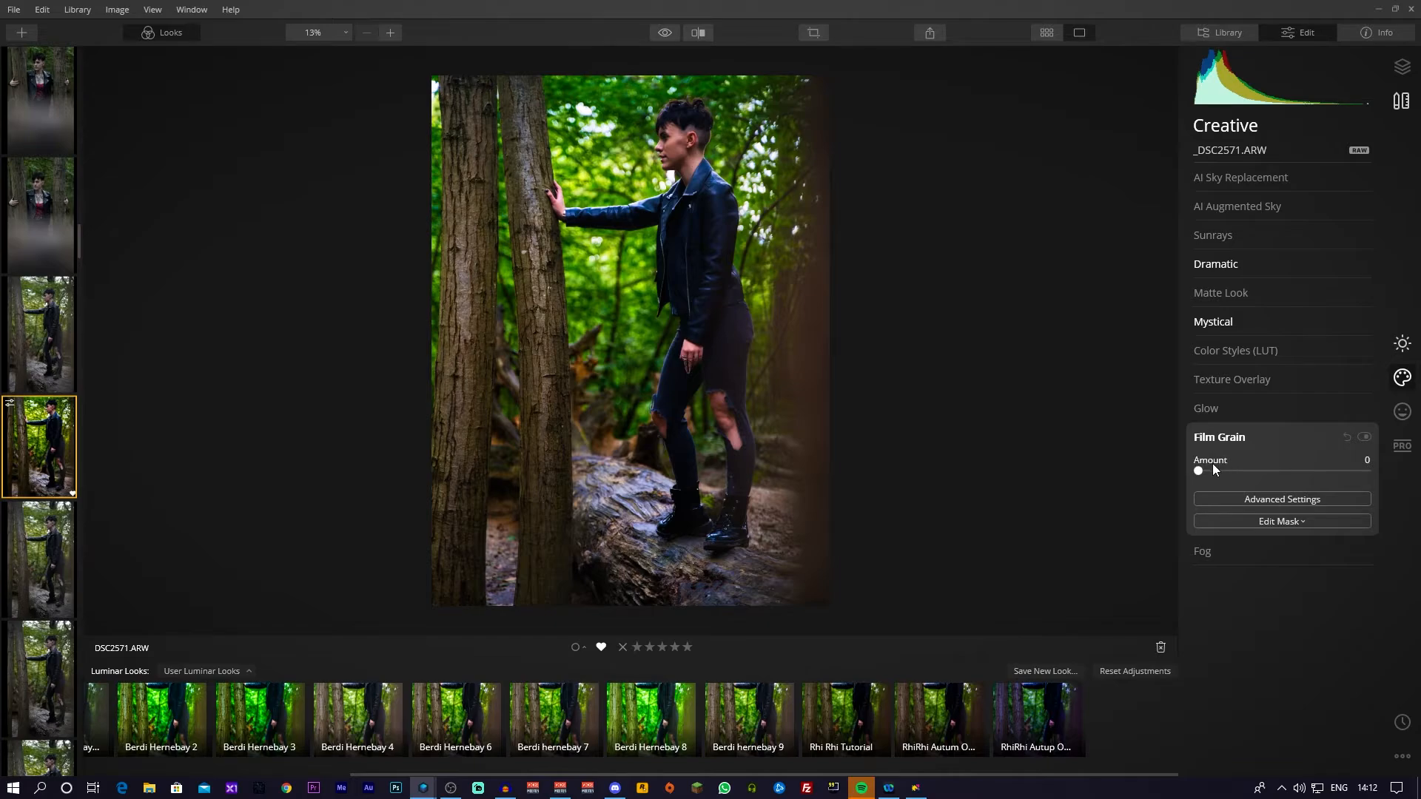
{"action": "left_click_drag", "start_coordinate": [1198, 471], "coordinate": [1292, 470]}
{"action": "left_click", "coordinate": [1214, 551]}
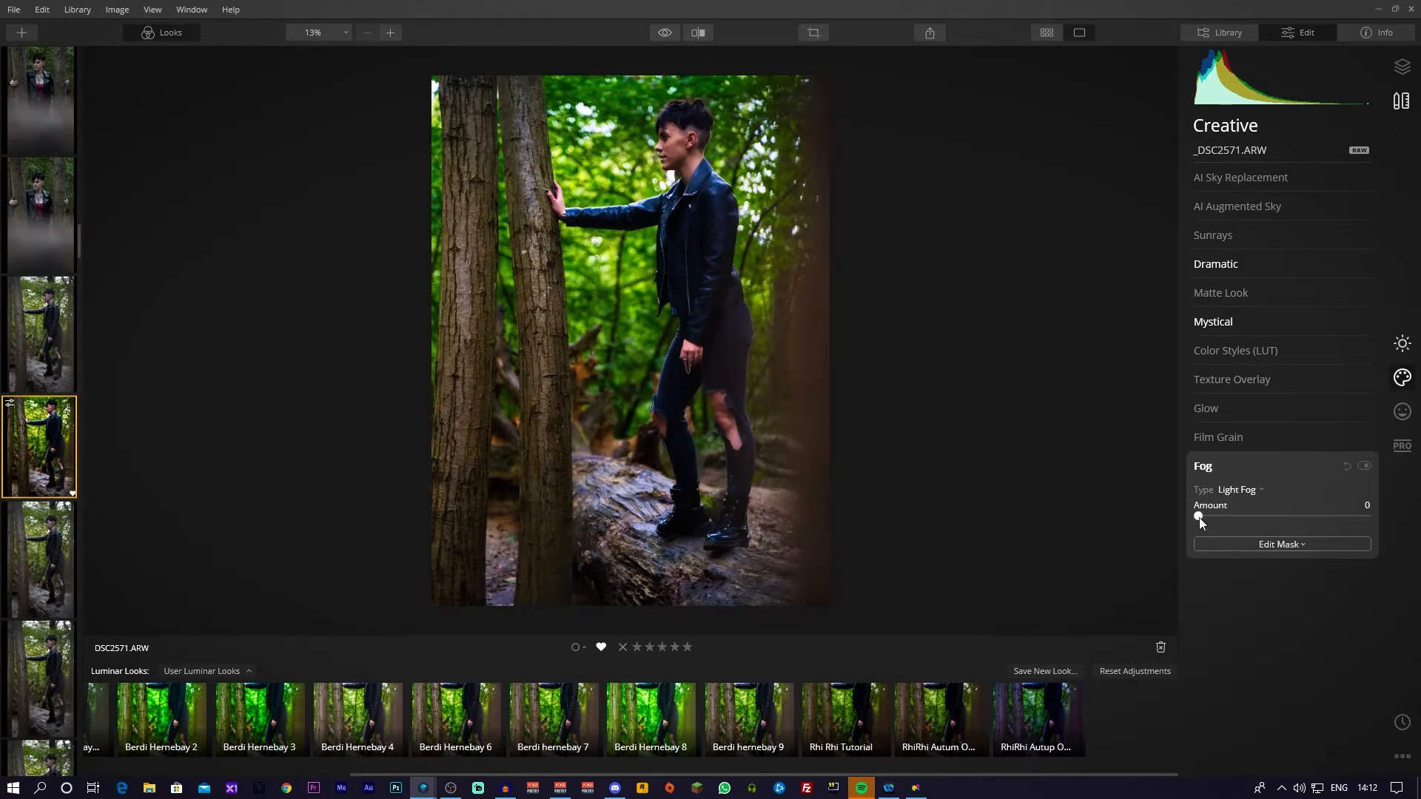
{"action": "left_click_drag", "start_coordinate": [1199, 517], "coordinate": [1293, 512]}
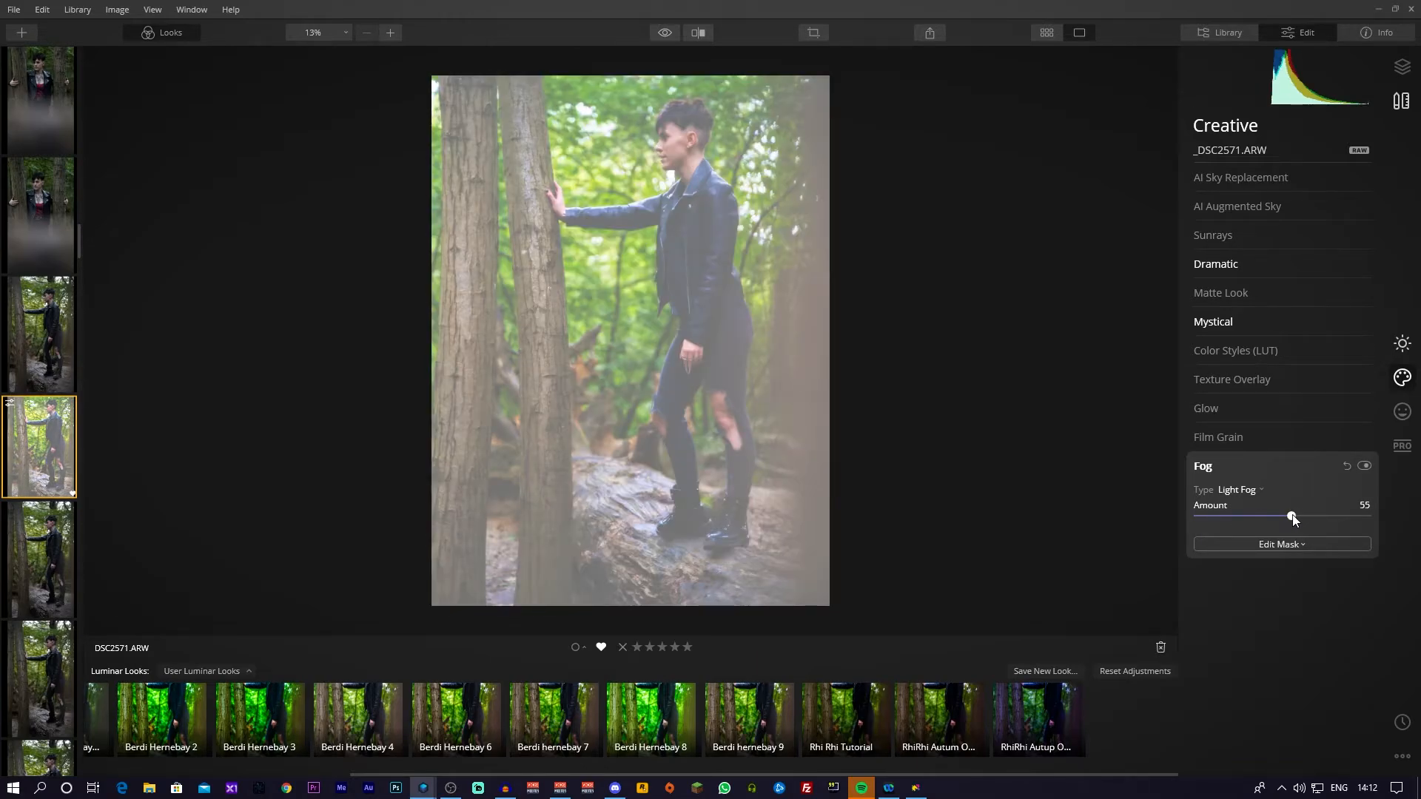
{"action": "left_click_drag", "start_coordinate": [1292, 517], "coordinate": [1162, 501]}
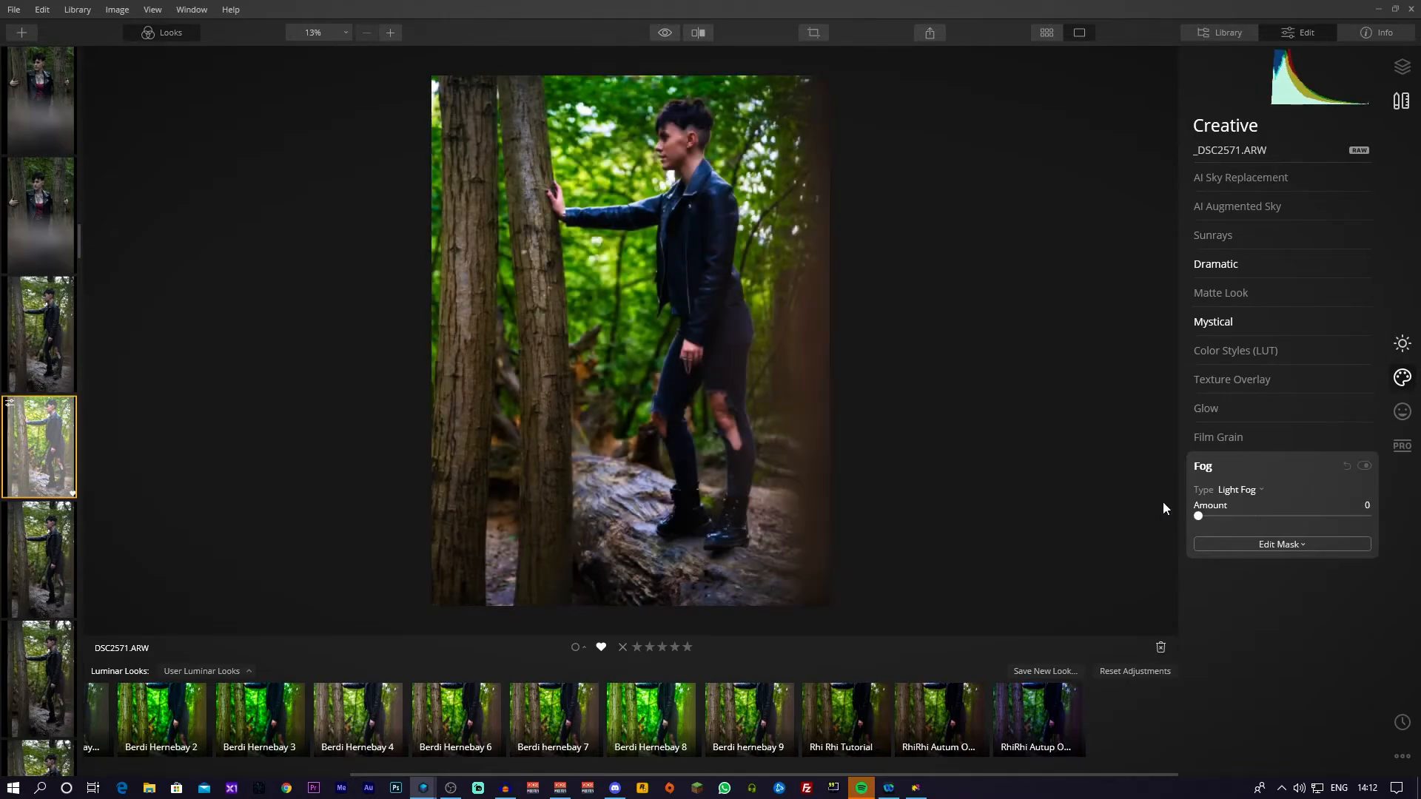
- Open the Portrait tools and examine the subject's face and skin up close
{"action": "left_click", "coordinate": [1403, 413]}
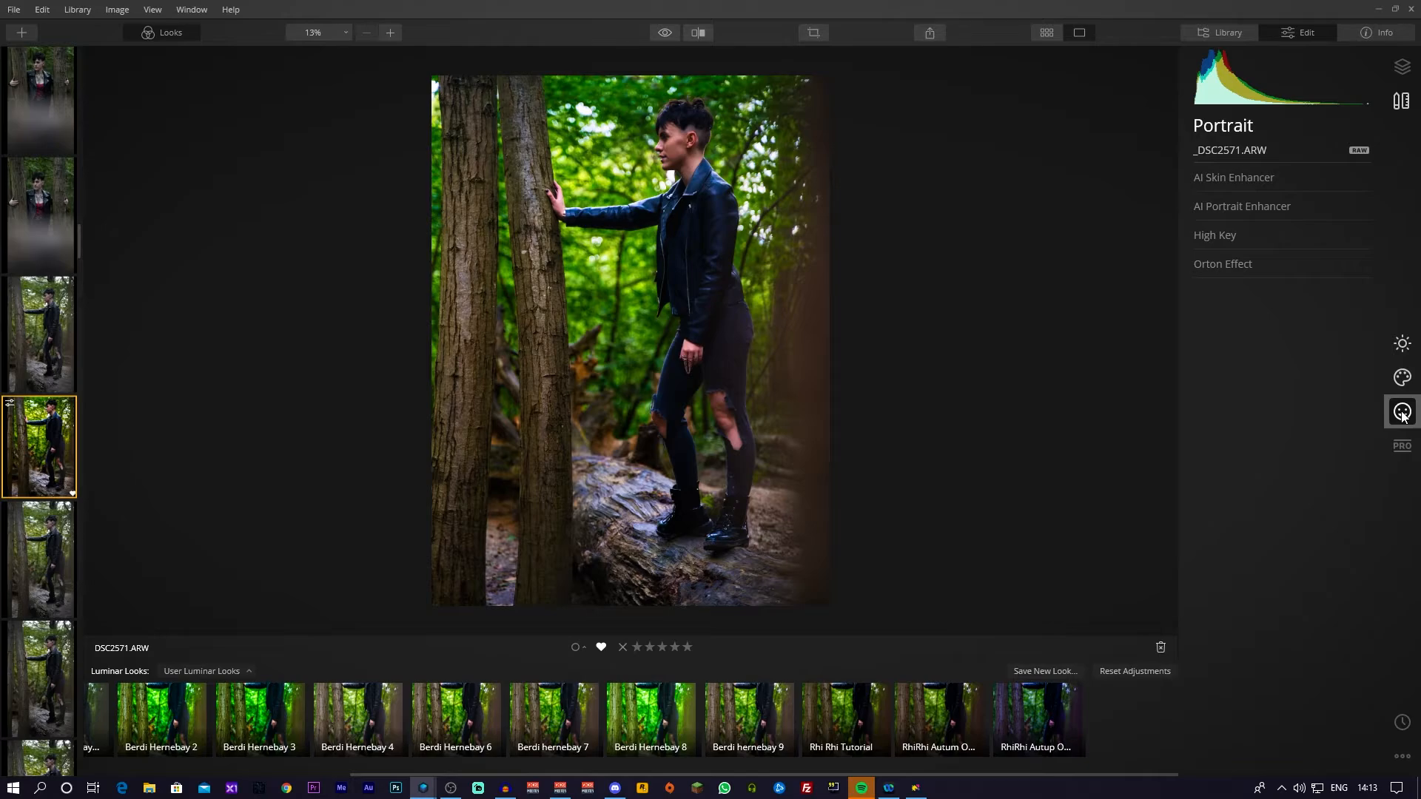
{"action": "scroll", "coordinate": [677, 154], "scroll_direction": "up", "scroll_amount": 3}
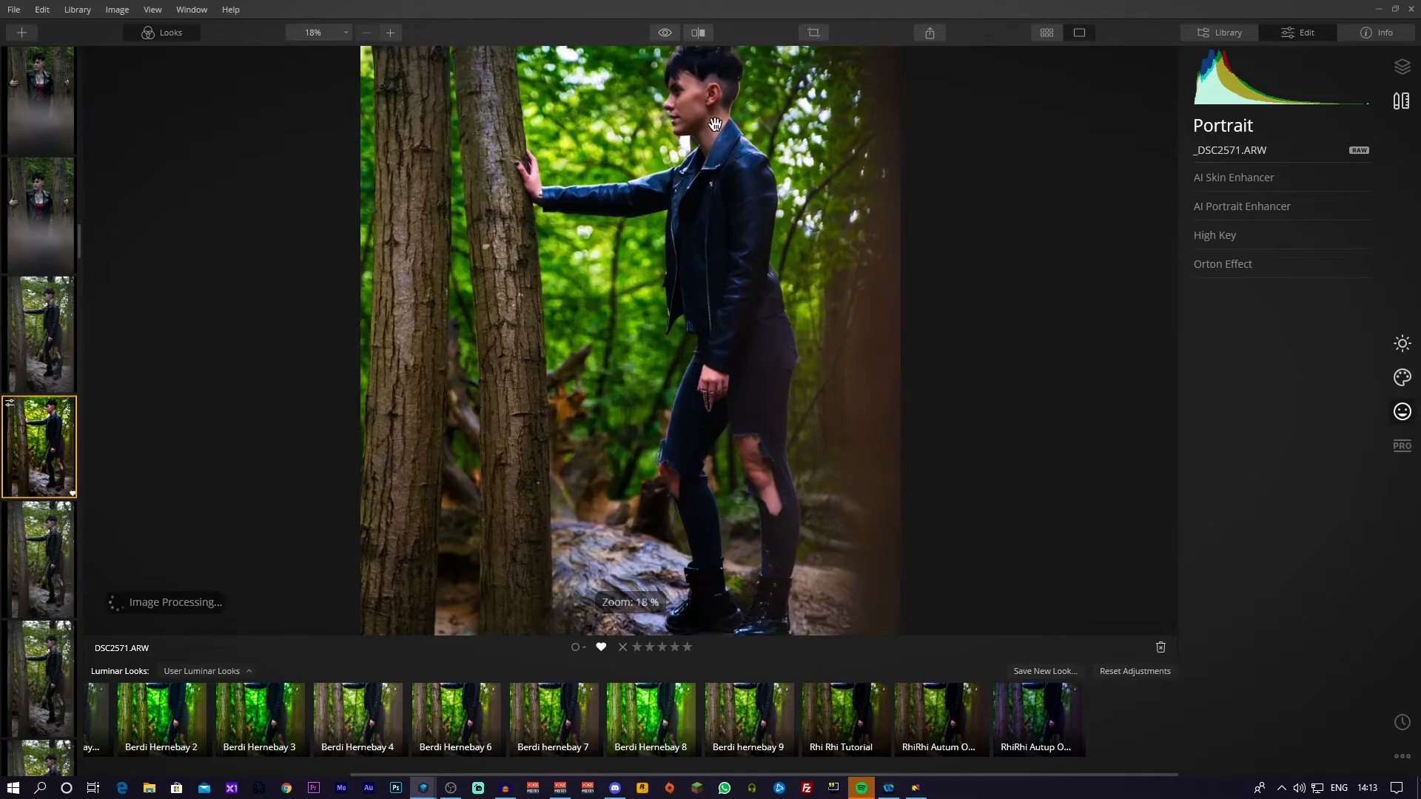
{"action": "left_click_drag", "start_coordinate": [679, 159], "coordinate": [709, 203]}
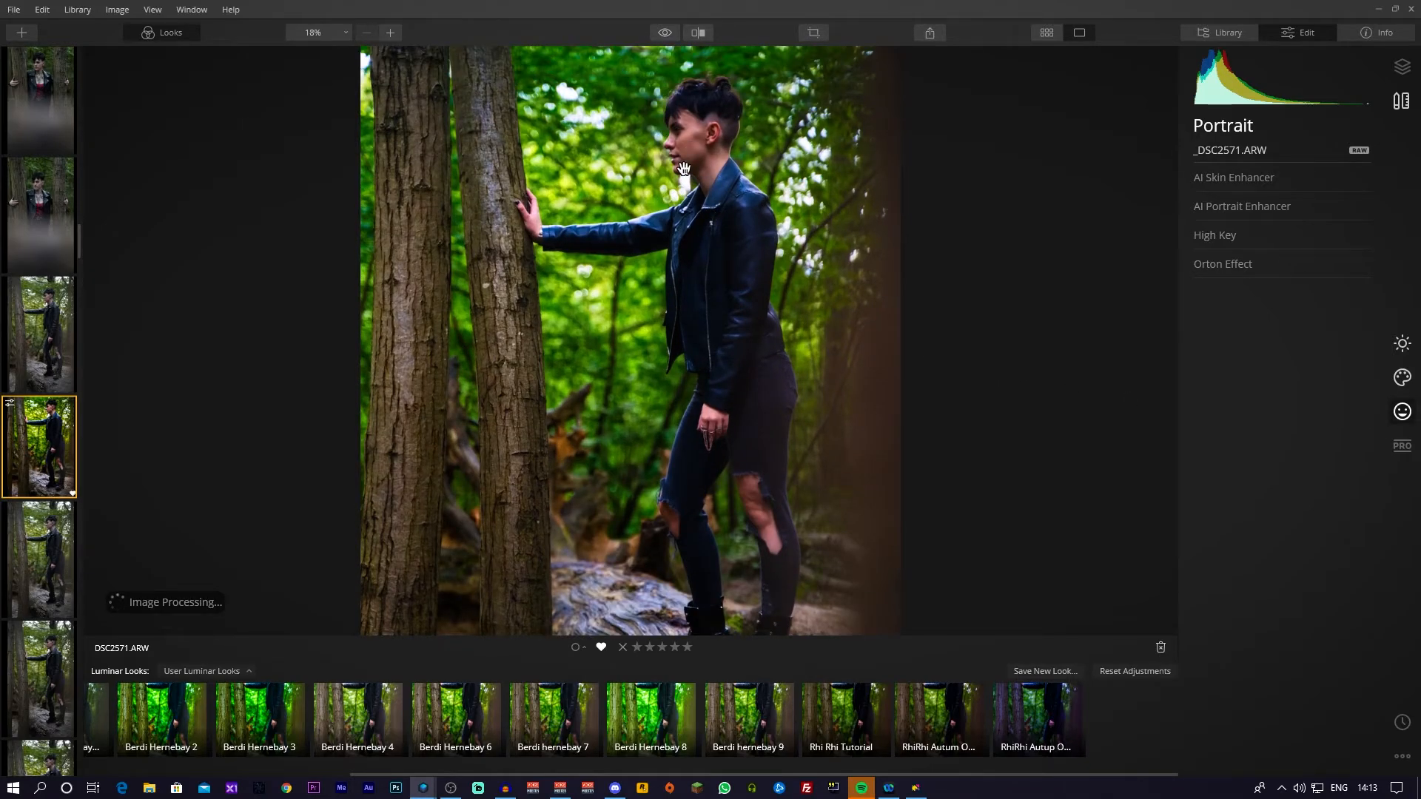
{"action": "scroll", "coordinate": [684, 168], "scroll_direction": "down", "scroll_amount": 3}
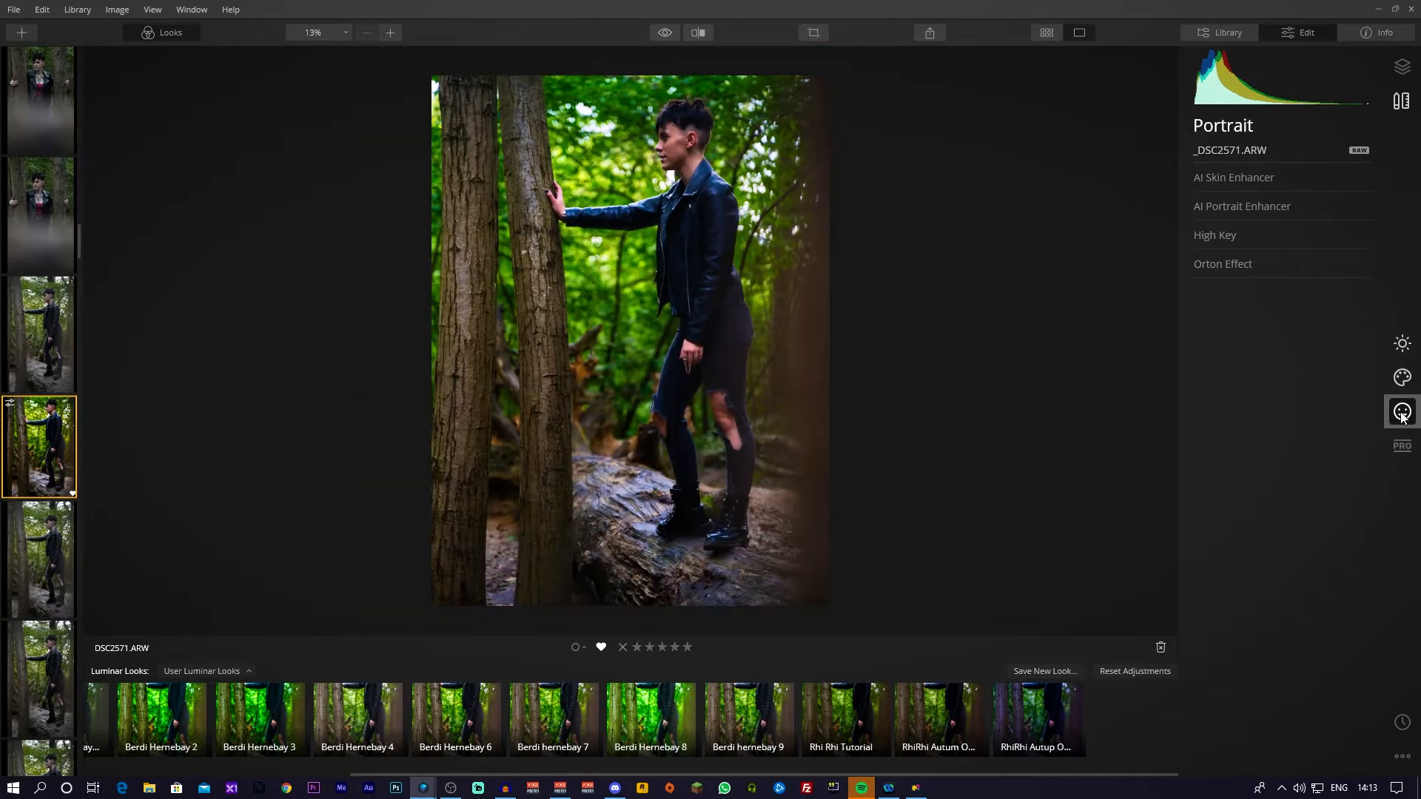
{"action": "scroll", "coordinate": [678, 156], "scroll_direction": "up", "scroll_amount": 3}
{"action": "left_click_drag", "start_coordinate": [678, 155], "coordinate": [715, 203]}
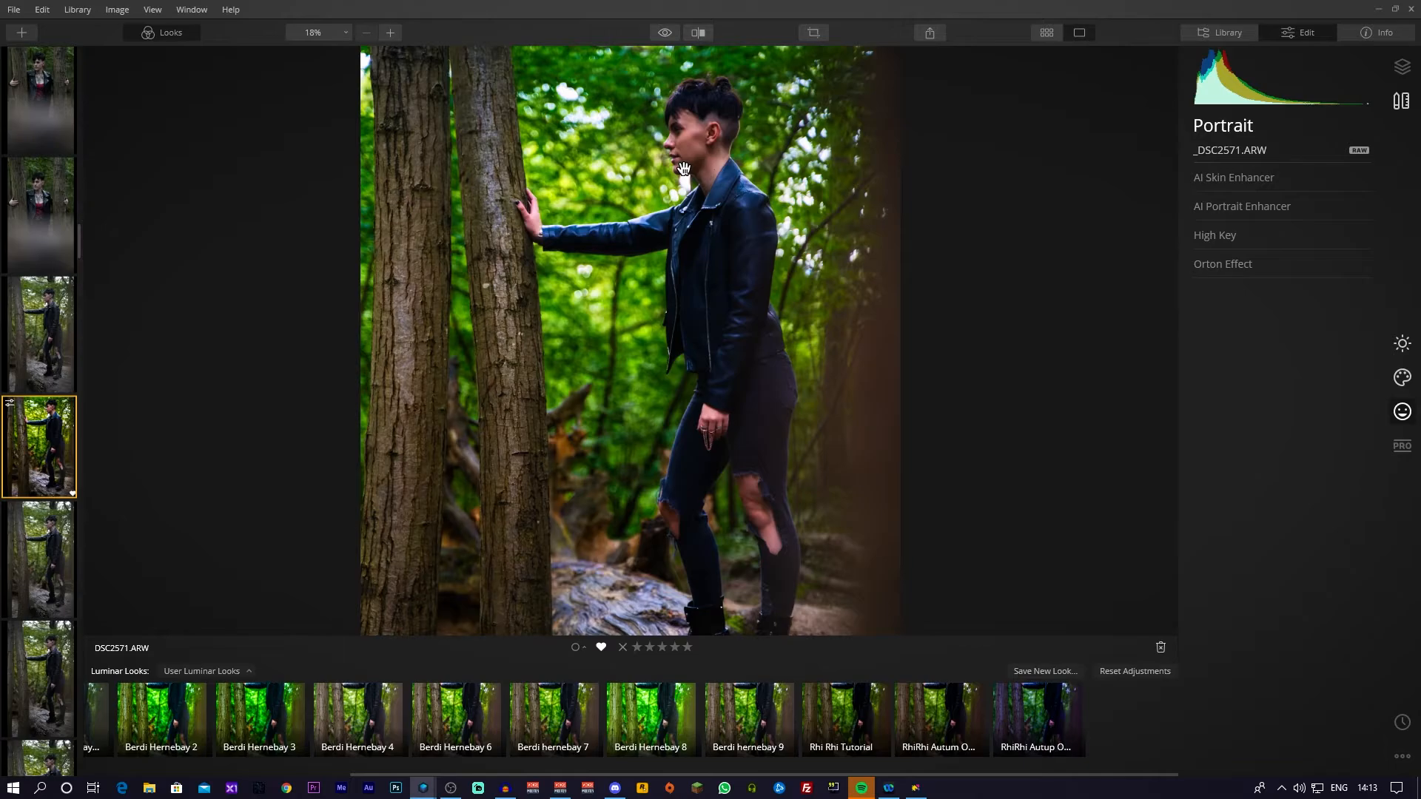
{"action": "scroll", "coordinate": [684, 169], "scroll_direction": "up", "scroll_amount": 5}
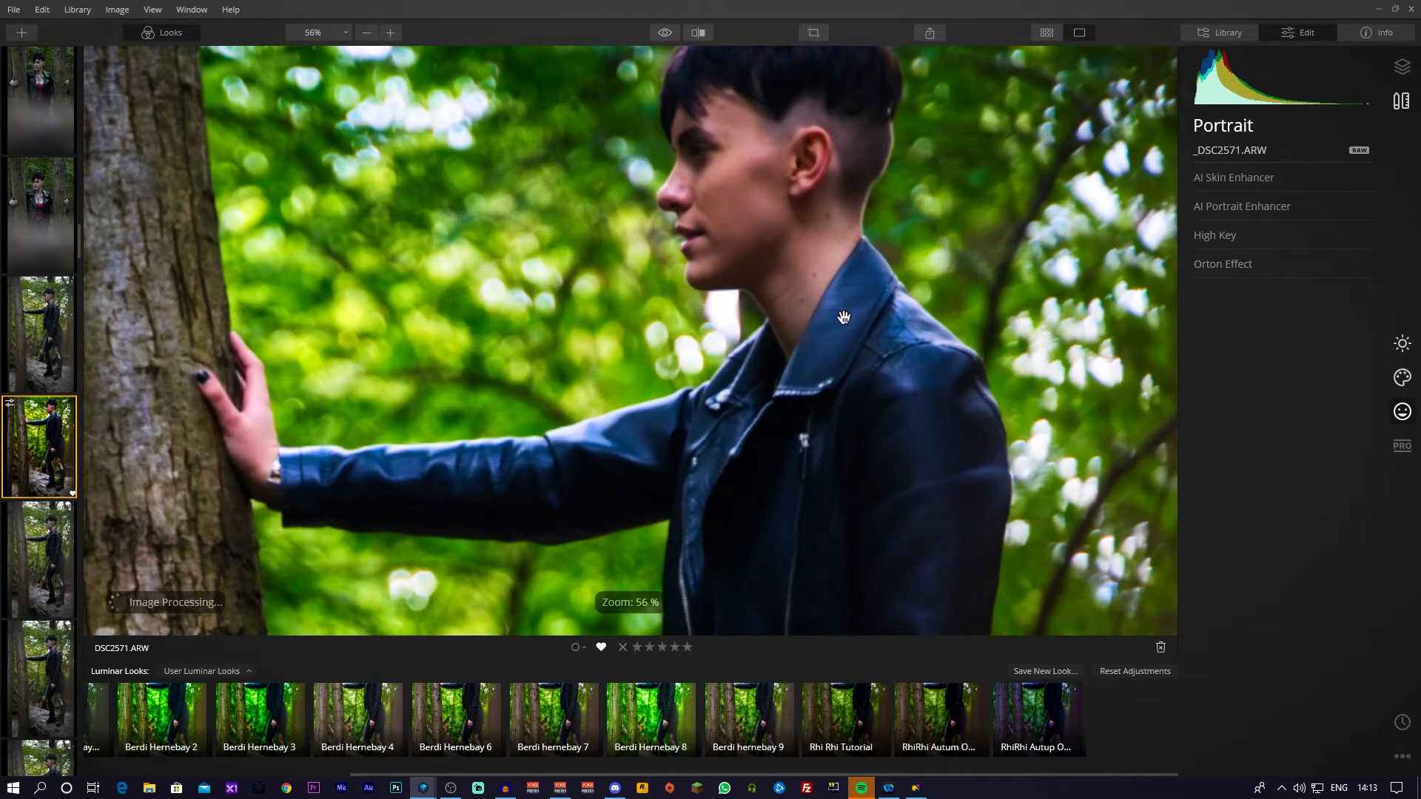
{"action": "scroll", "coordinate": [829, 322], "scroll_direction": "down", "scroll_amount": 5}
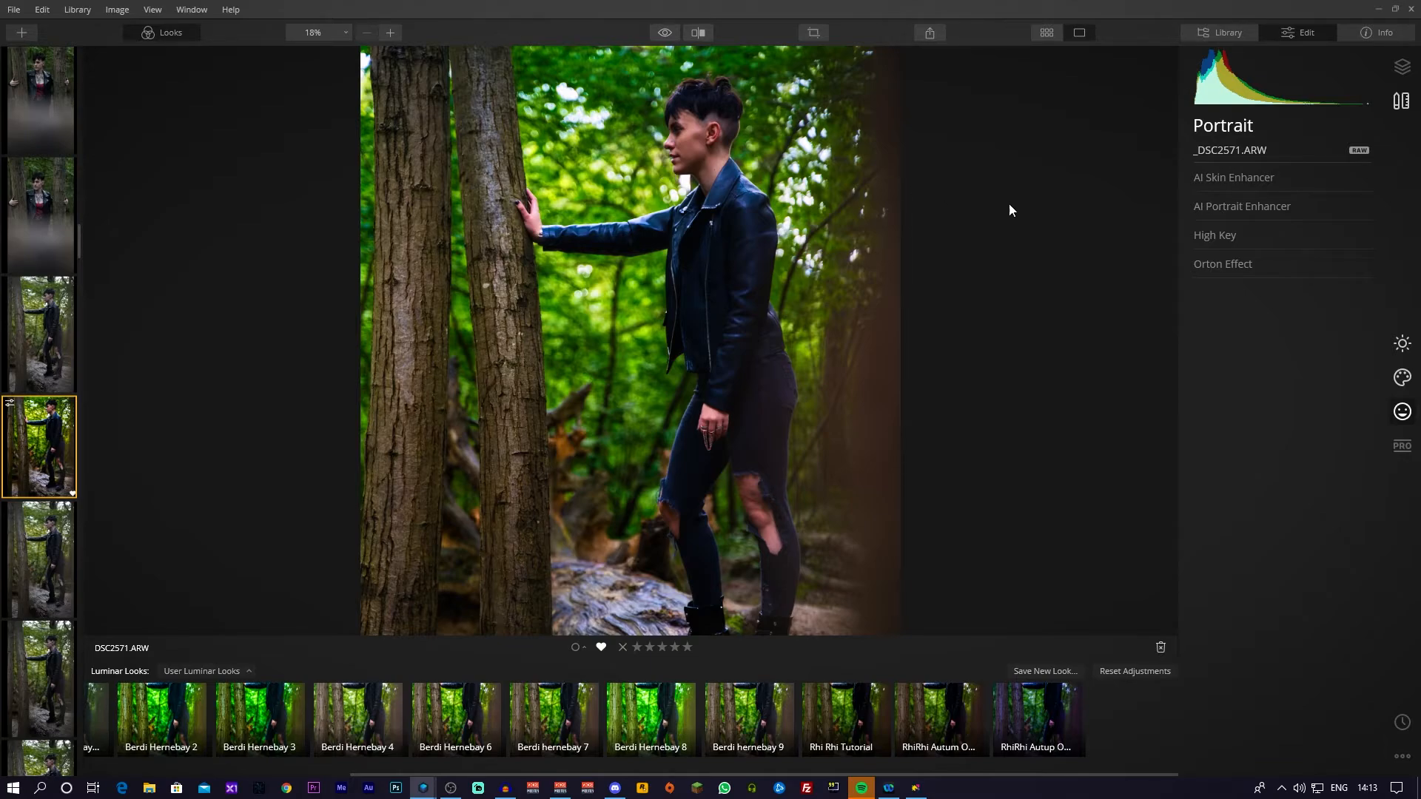
- Try the AI Skin Enhancer at an Amount of 25 on the subject's face and return the Amount to 0
{"action": "left_click", "coordinate": [1296, 181]}
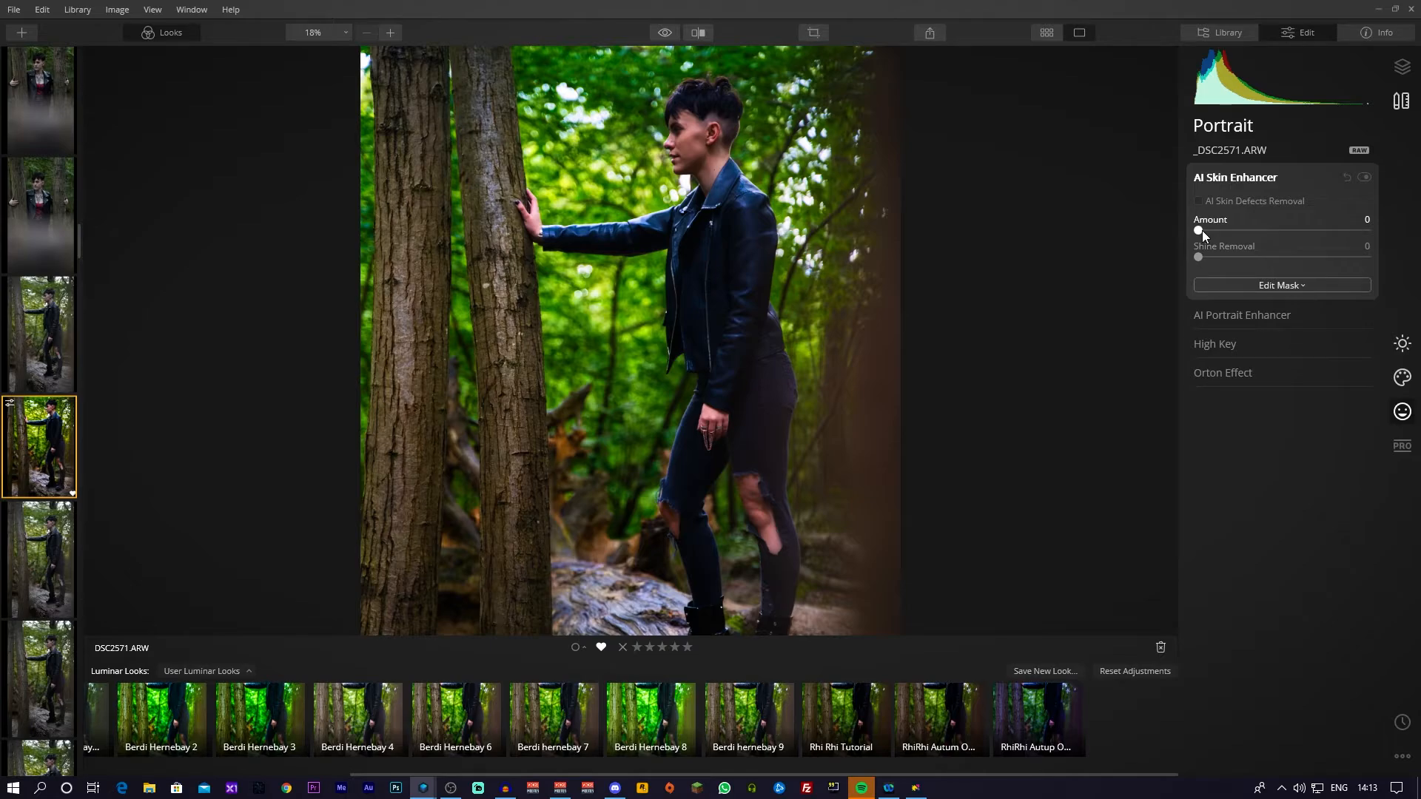
{"action": "scroll", "coordinate": [694, 216], "scroll_direction": "down", "scroll_amount": 1}
{"action": "scroll", "coordinate": [692, 216], "scroll_direction": "up", "scroll_amount": 1}
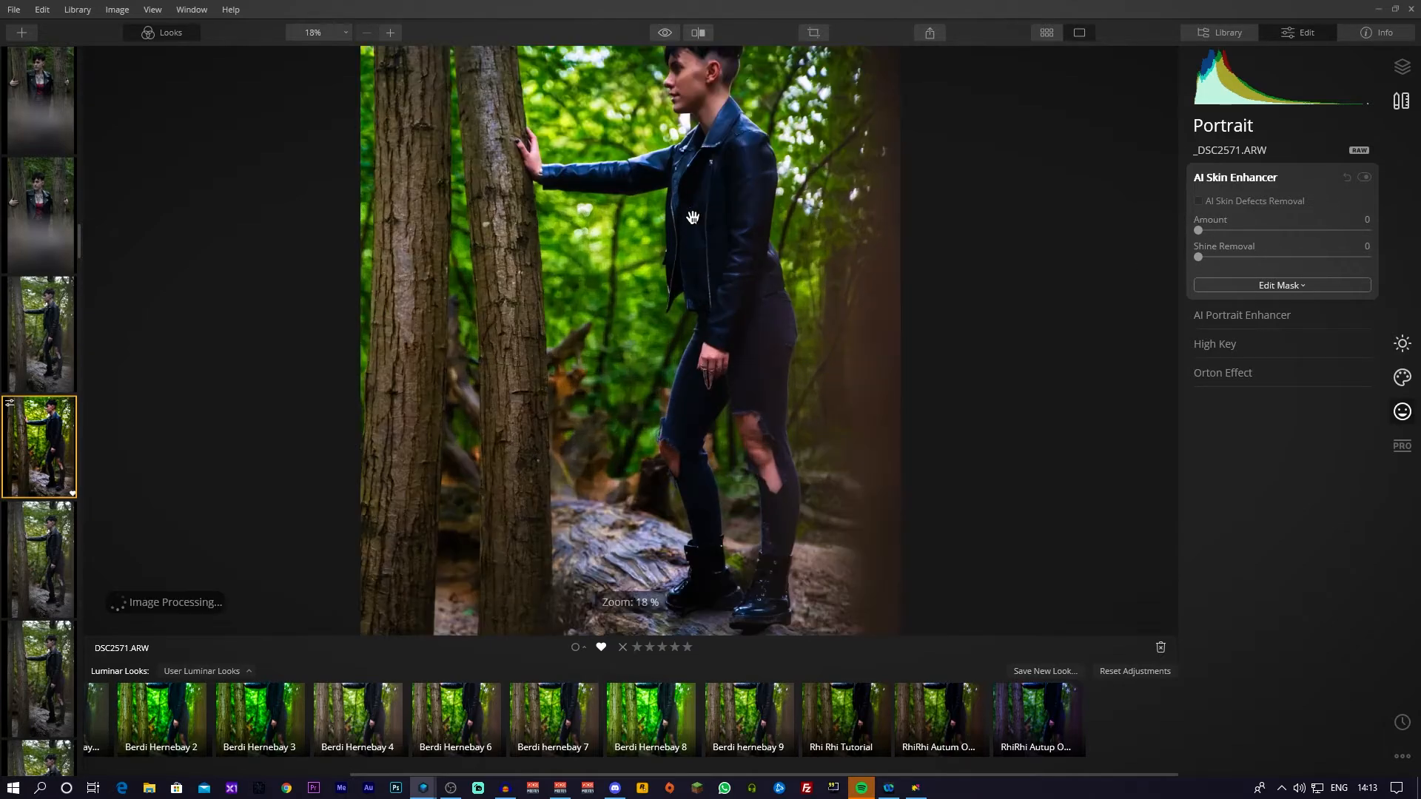
{"action": "left_click_drag", "start_coordinate": [697, 170], "coordinate": [693, 267]}
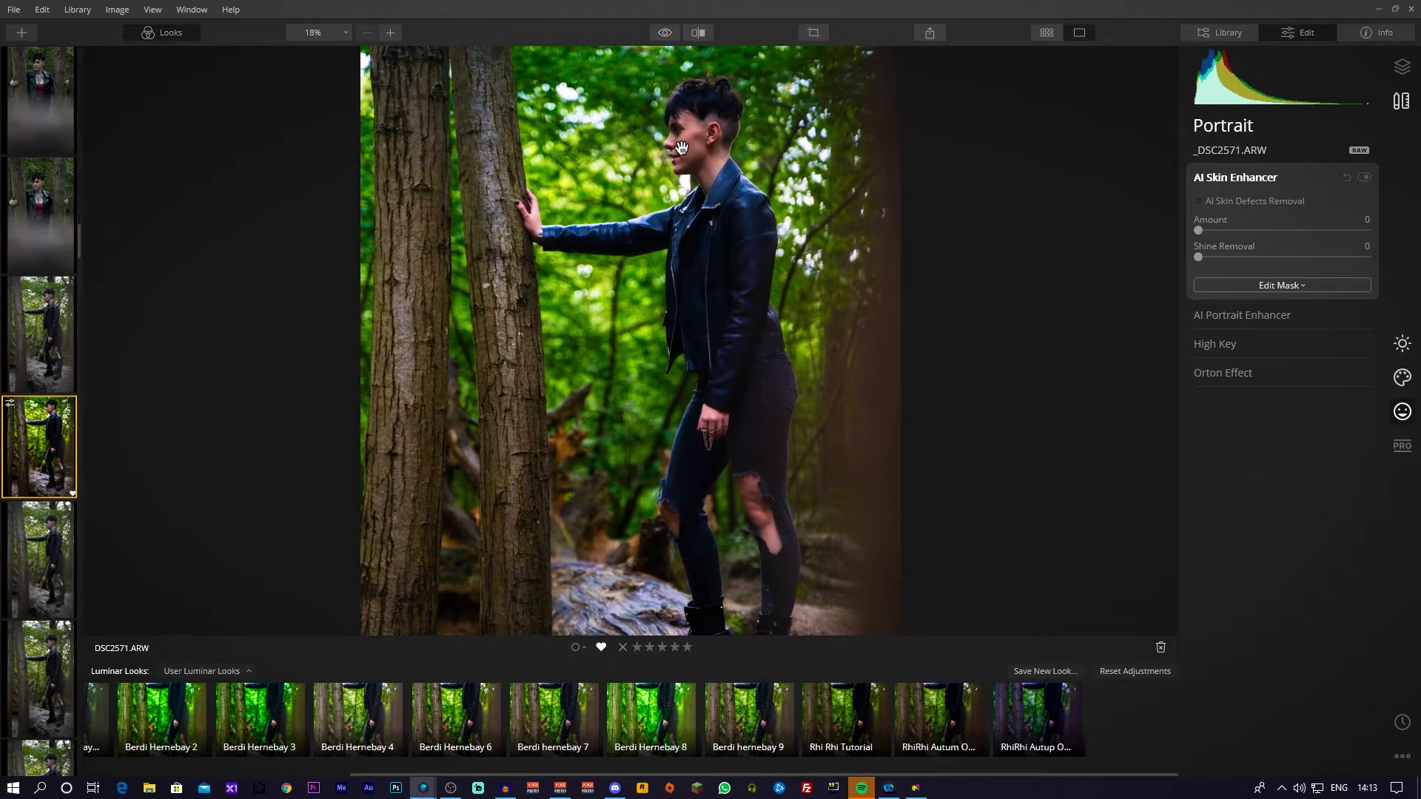
{"action": "scroll", "coordinate": [712, 144], "scroll_direction": "up", "scroll_amount": 1}
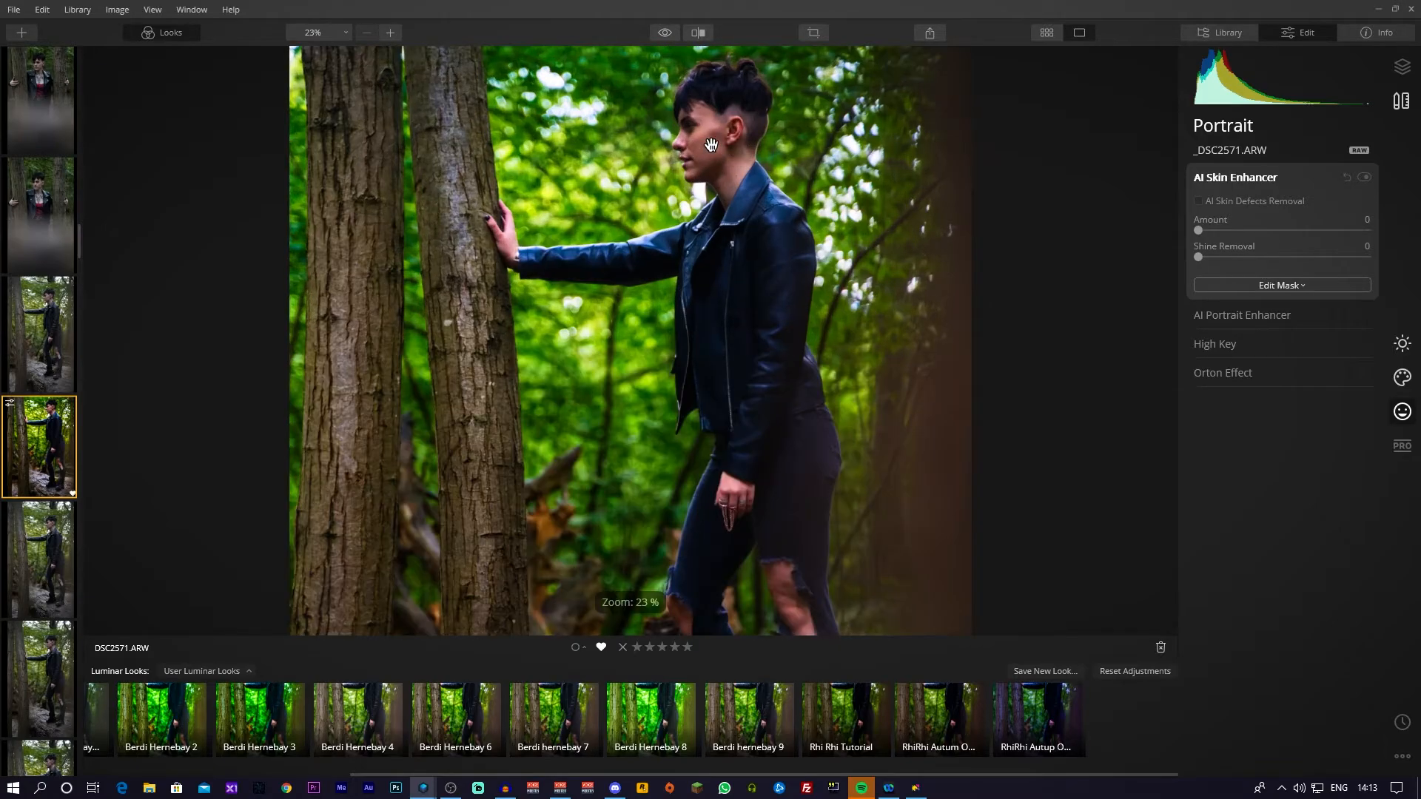
{"action": "scroll", "coordinate": [711, 144], "scroll_direction": "up", "scroll_amount": 1}
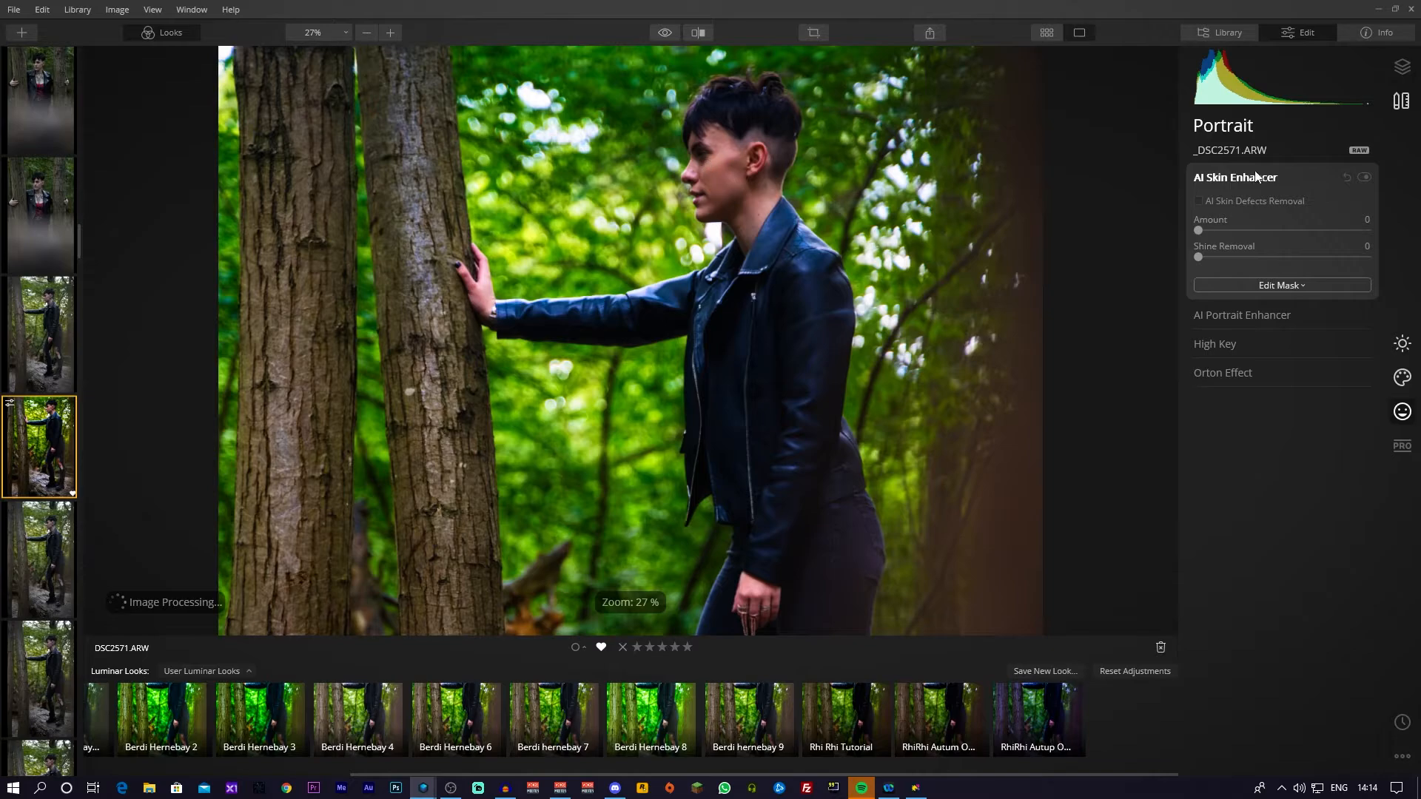
{"action": "left_click_drag", "start_coordinate": [1198, 231], "coordinate": [1234, 231]}
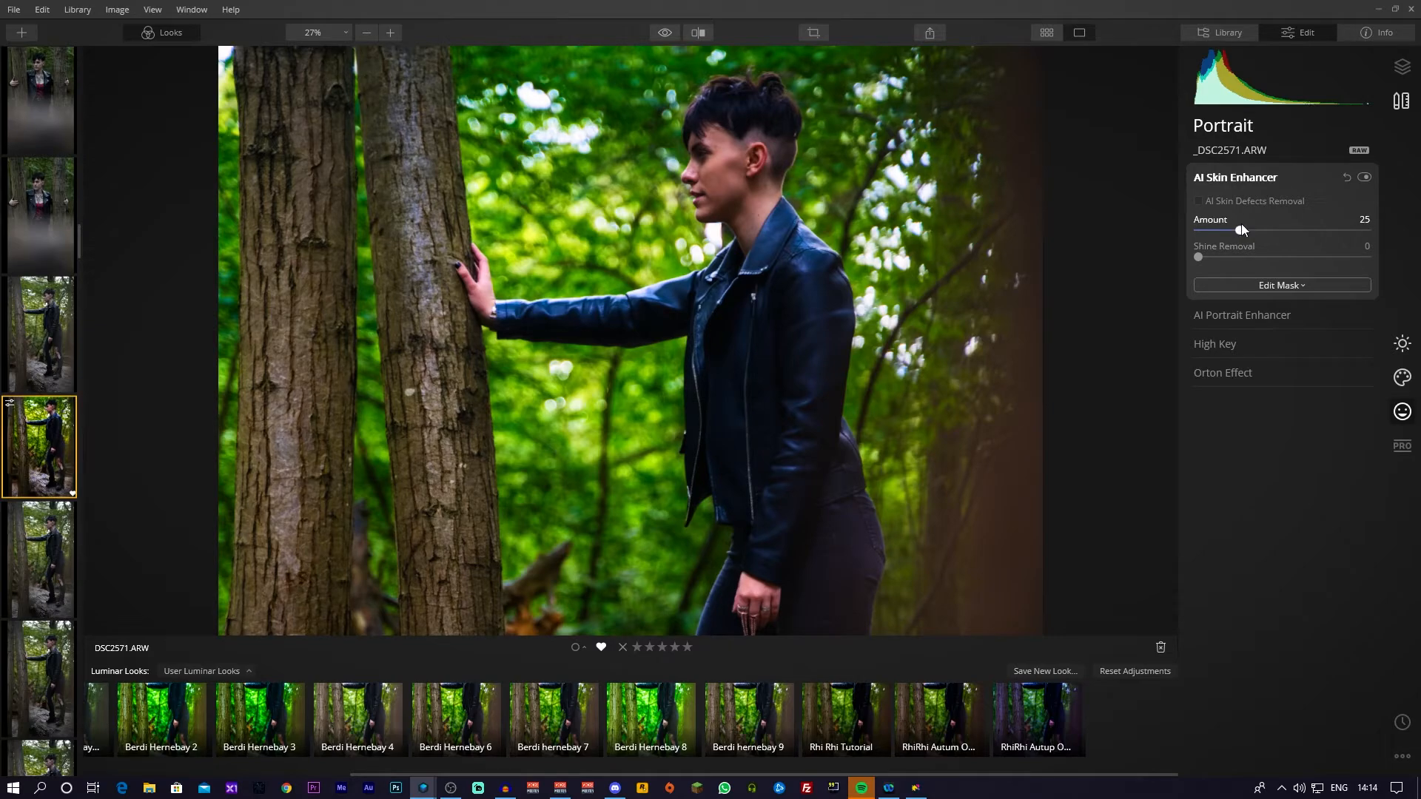
{"action": "left_click_drag", "start_coordinate": [1238, 225], "coordinate": [1157, 225]}
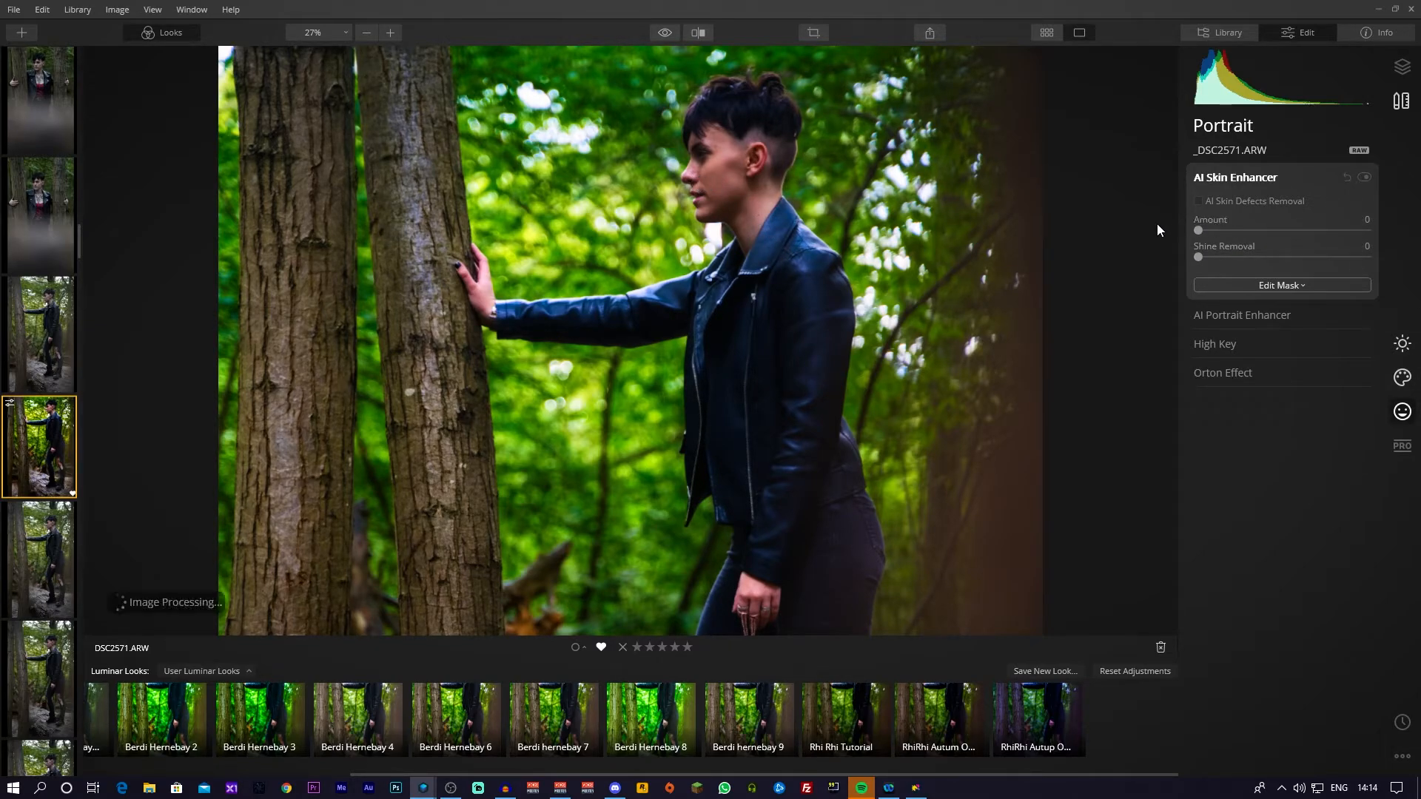
- Smooth the subject's skin by adjusting the Amount and Shine Removal of the AI Skin Enhancer
{"action": "scroll", "coordinate": [789, 215], "scroll_direction": "up", "scroll_amount": 5}
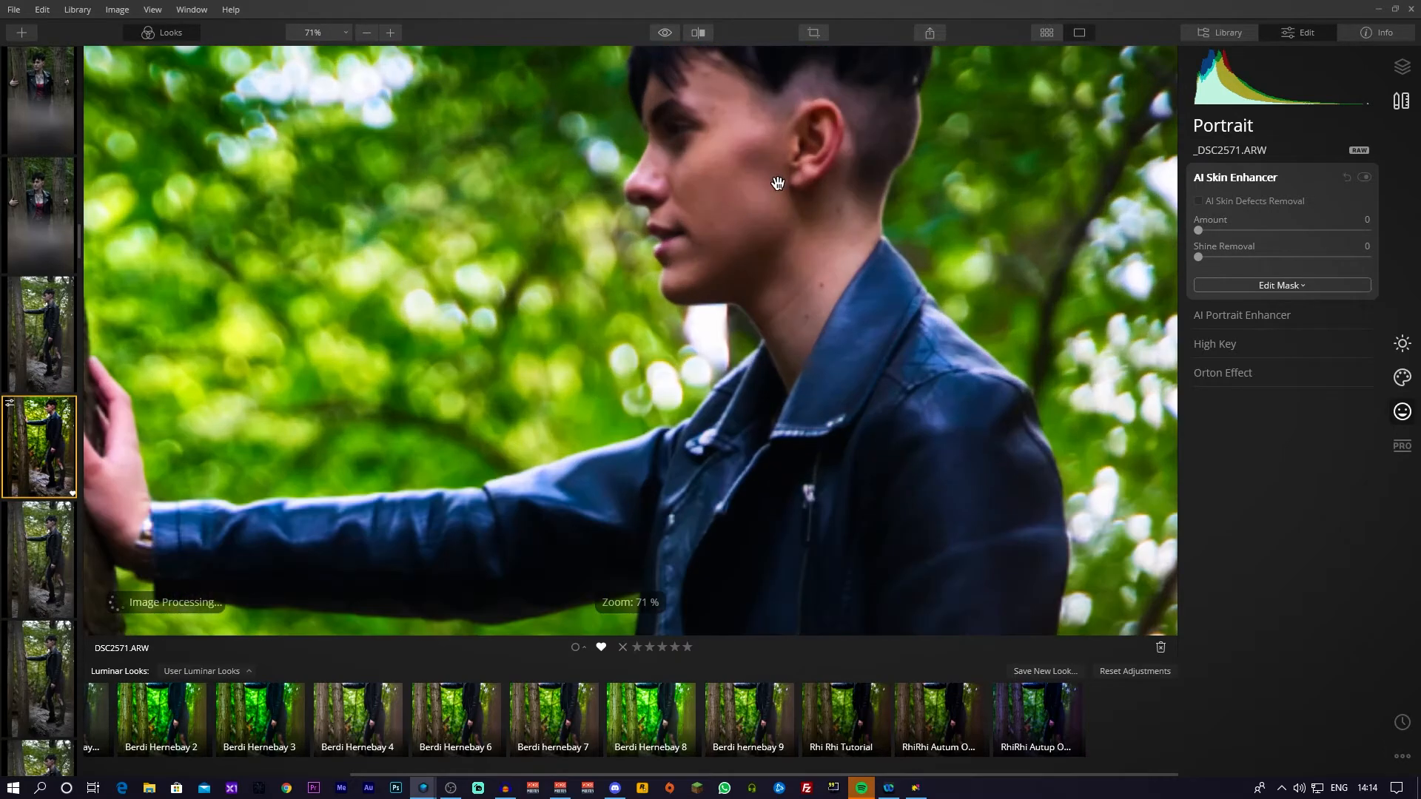
{"action": "scroll", "coordinate": [789, 214], "scroll_direction": "down", "scroll_amount": 3}
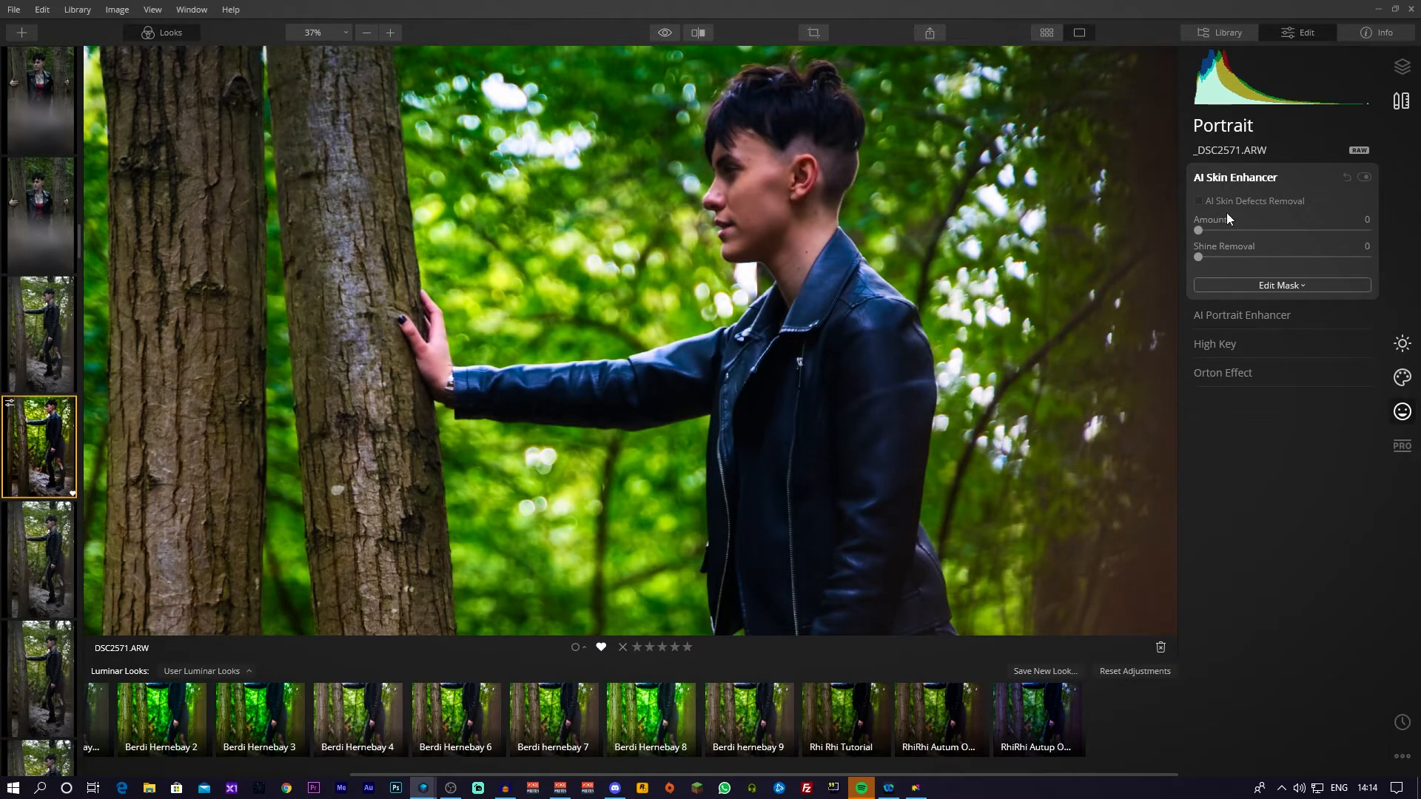
{"action": "left_click_drag", "start_coordinate": [1198, 231], "coordinate": [1238, 230]}
{"action": "left_click_drag", "start_coordinate": [1322, 235], "coordinate": [1216, 230]}
{"action": "left_click_drag", "start_coordinate": [1230, 257], "coordinate": [1255, 255]}
{"action": "left_click_drag", "start_coordinate": [1348, 256], "coordinate": [1339, 259]}
- In the AI Portrait Enhancer, try Face Light at 99, reduce it to 22, and check the face against the whole photo
{"action": "left_click", "coordinate": [1233, 317]}
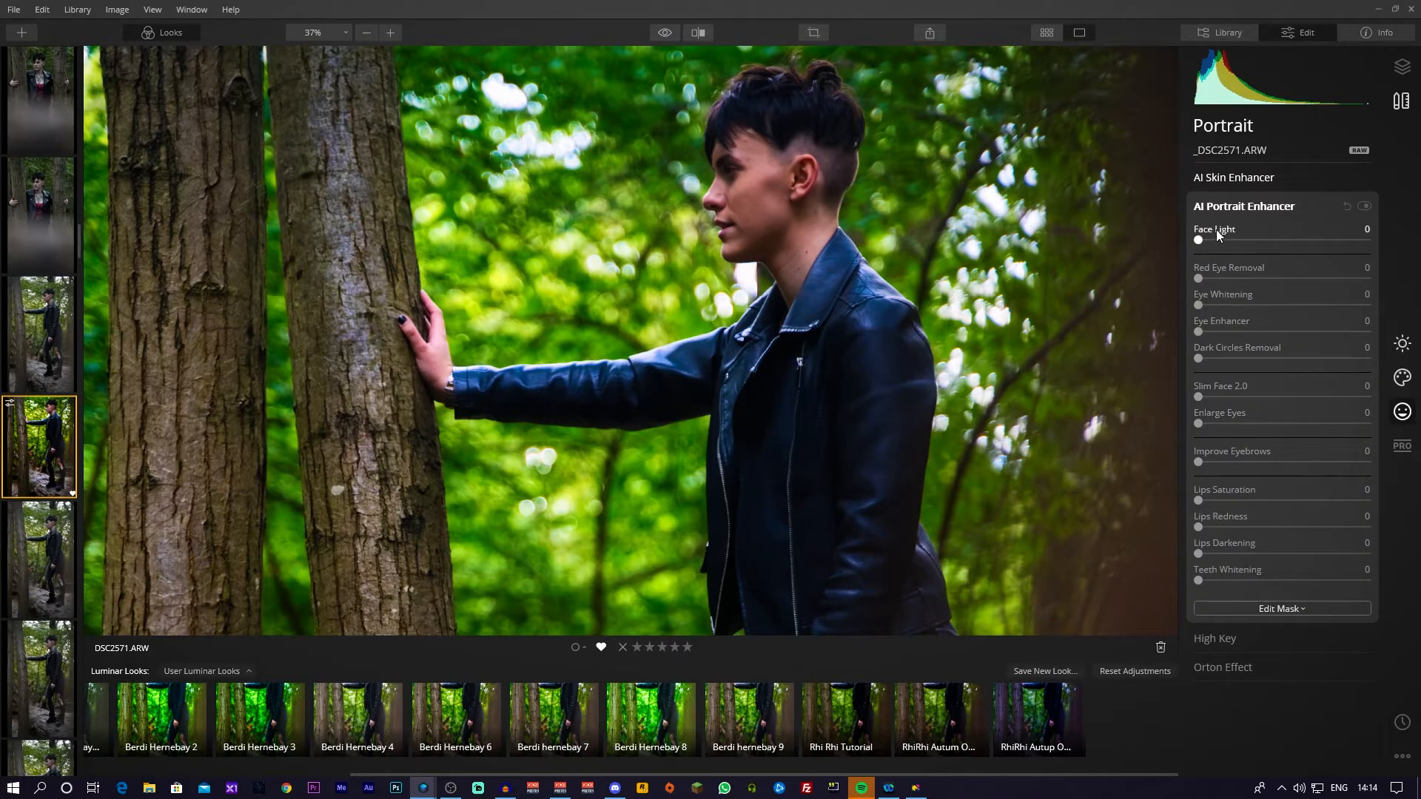
{"action": "scroll", "coordinate": [825, 276], "scroll_direction": "down", "scroll_amount": 2}
{"action": "scroll", "coordinate": [825, 275], "scroll_direction": "down", "scroll_amount": 1}
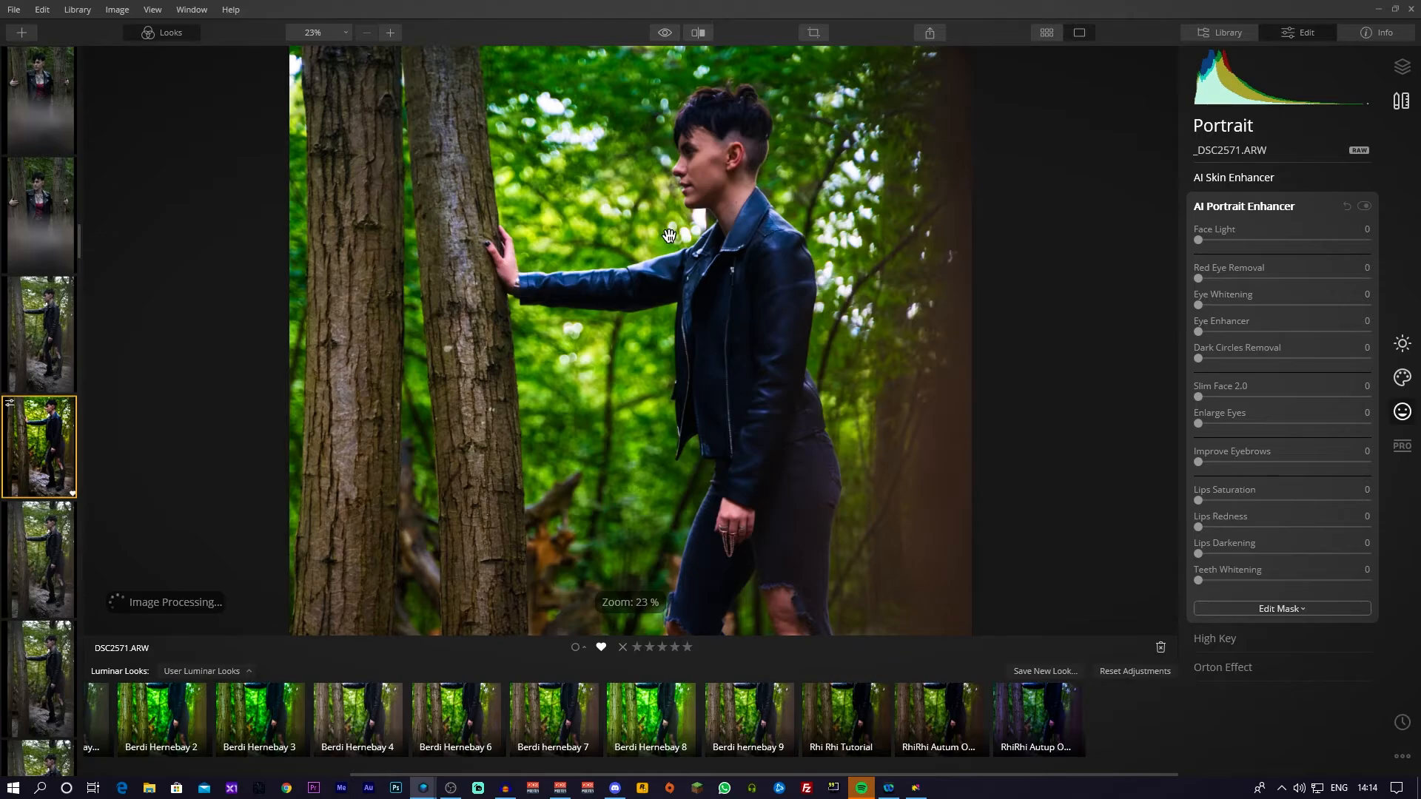
{"action": "scroll", "coordinate": [669, 235], "scroll_direction": "down", "scroll_amount": 2}
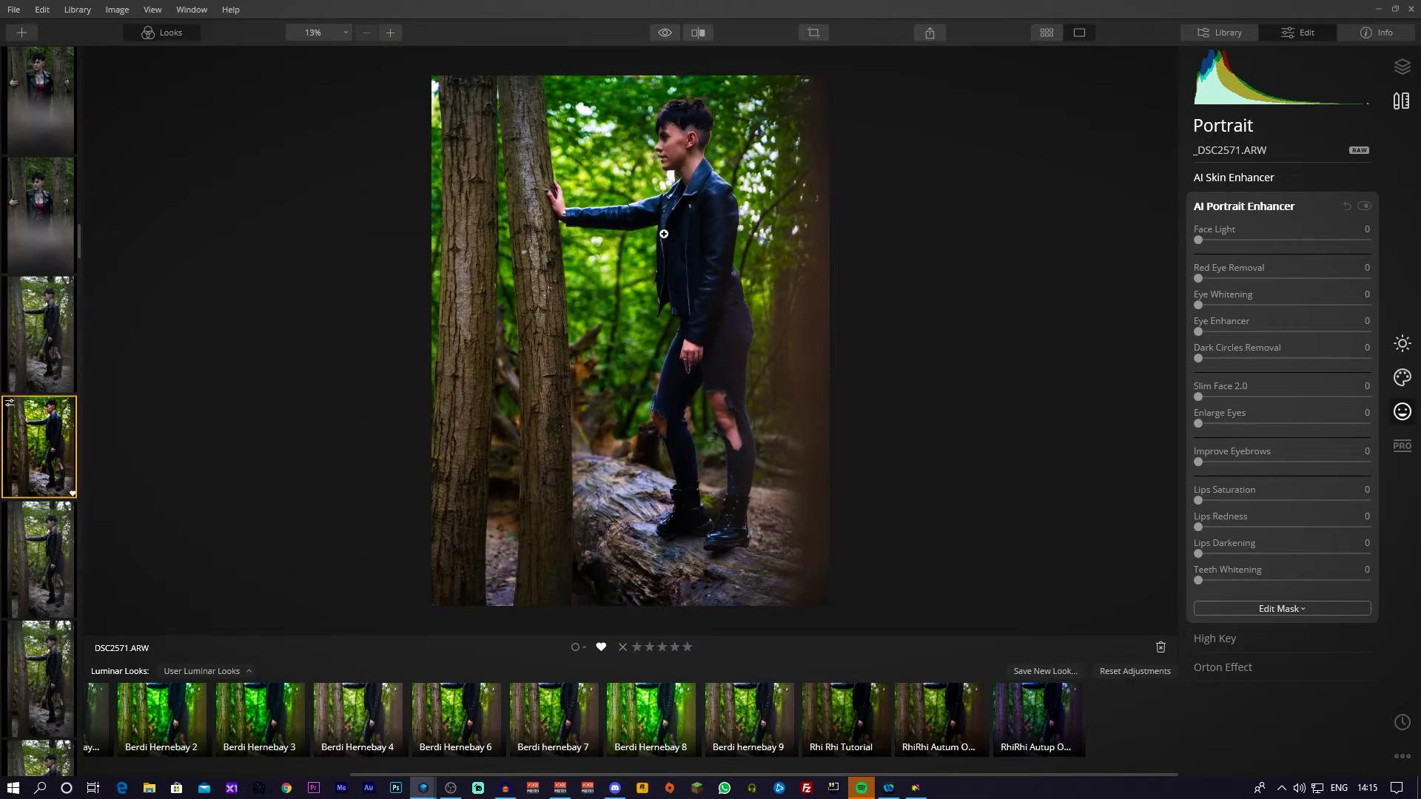
{"action": "scroll", "coordinate": [638, 231], "scroll_direction": "up", "scroll_amount": 2}
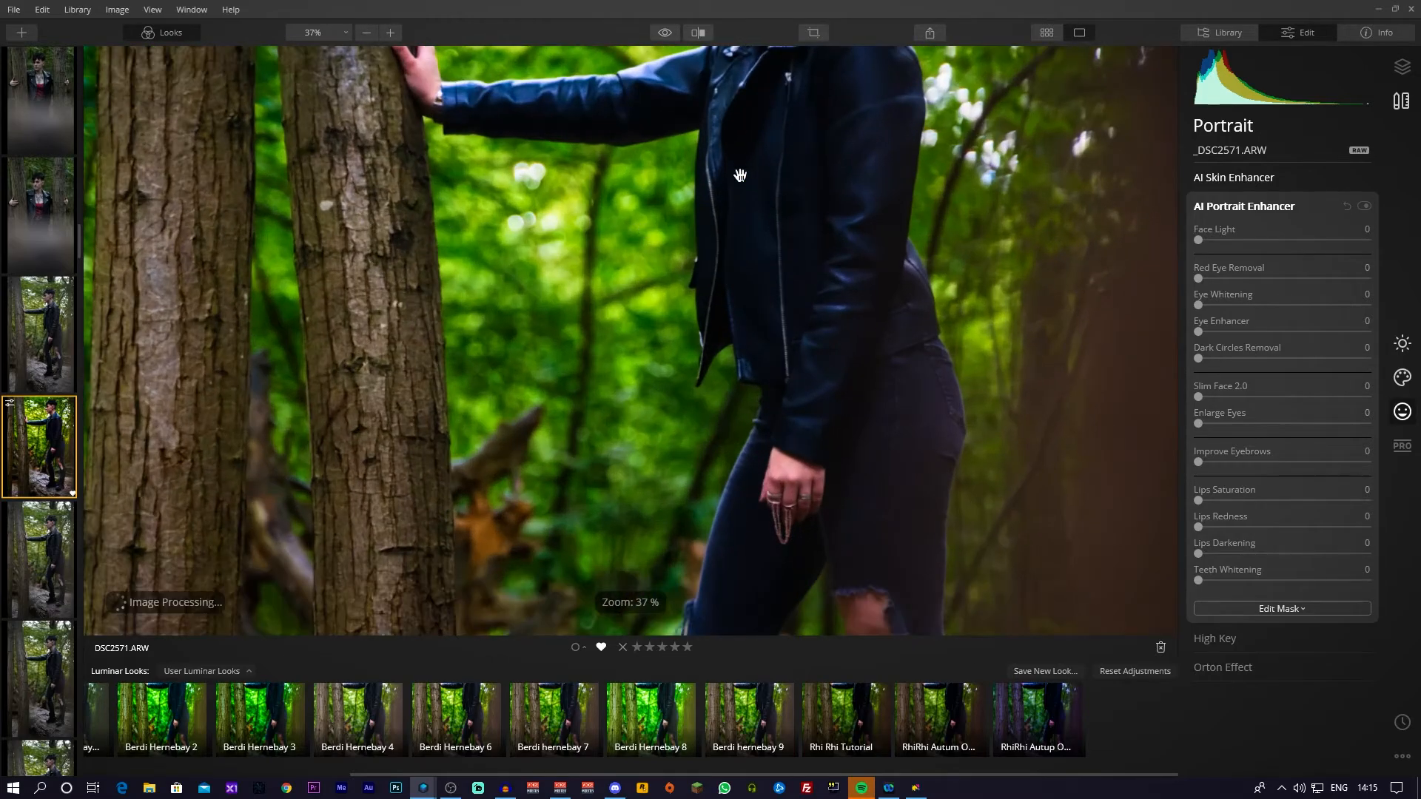
{"action": "left_click_drag", "start_coordinate": [638, 231], "coordinate": [763, 465]}
{"action": "scroll", "coordinate": [763, 465], "scroll_direction": "down", "scroll_amount": 1}
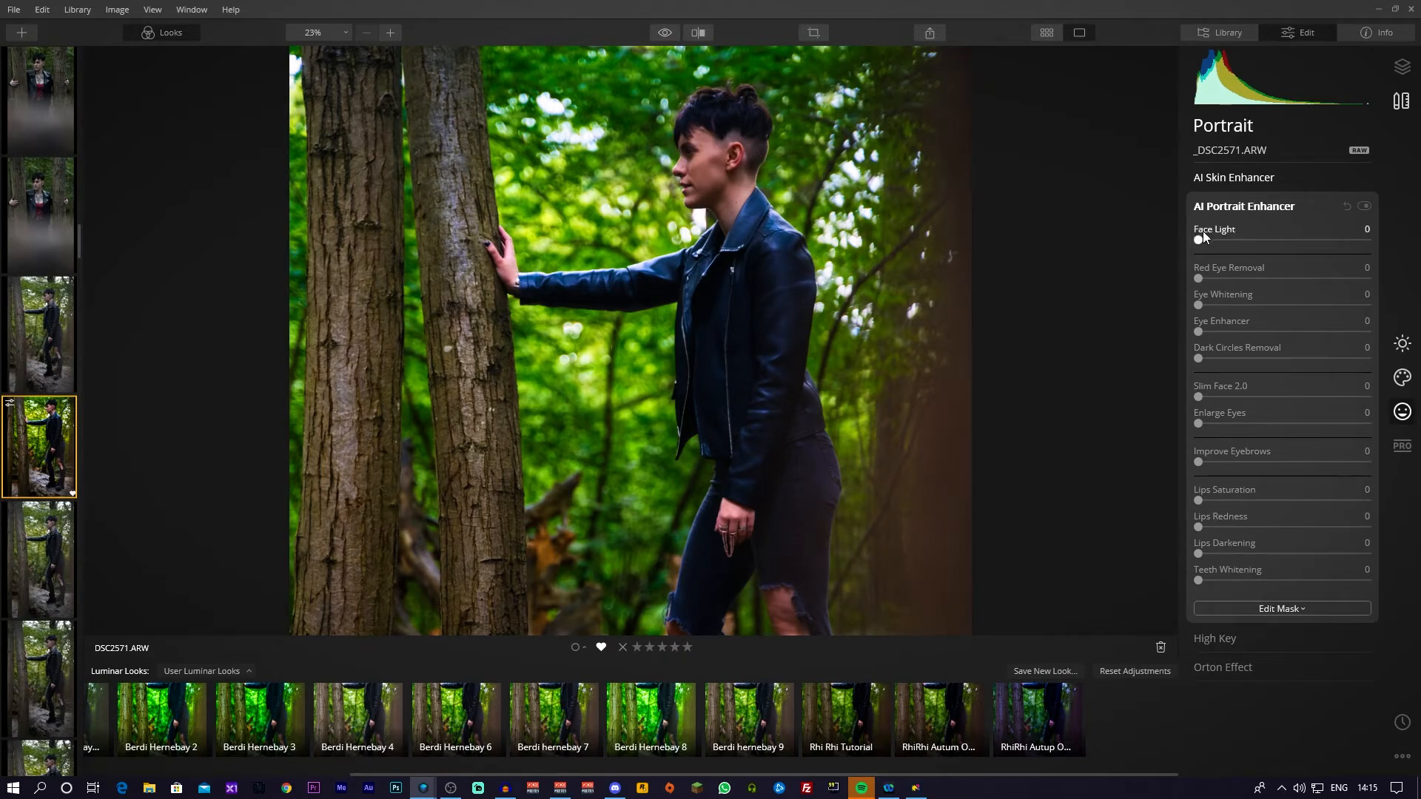
{"action": "left_click_drag", "start_coordinate": [1196, 240], "coordinate": [1326, 248]}
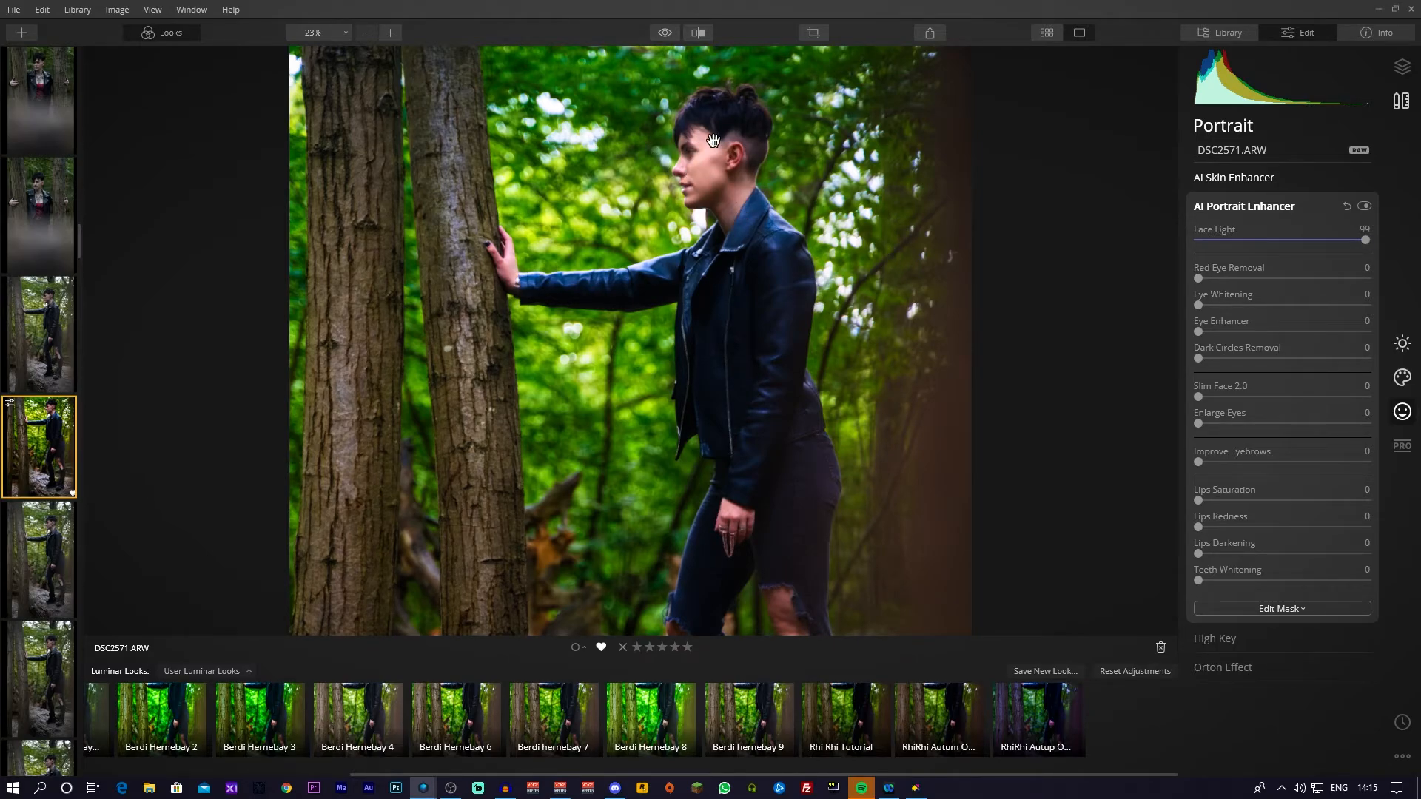
{"action": "left_click_drag", "start_coordinate": [1362, 238], "coordinate": [1236, 234]}
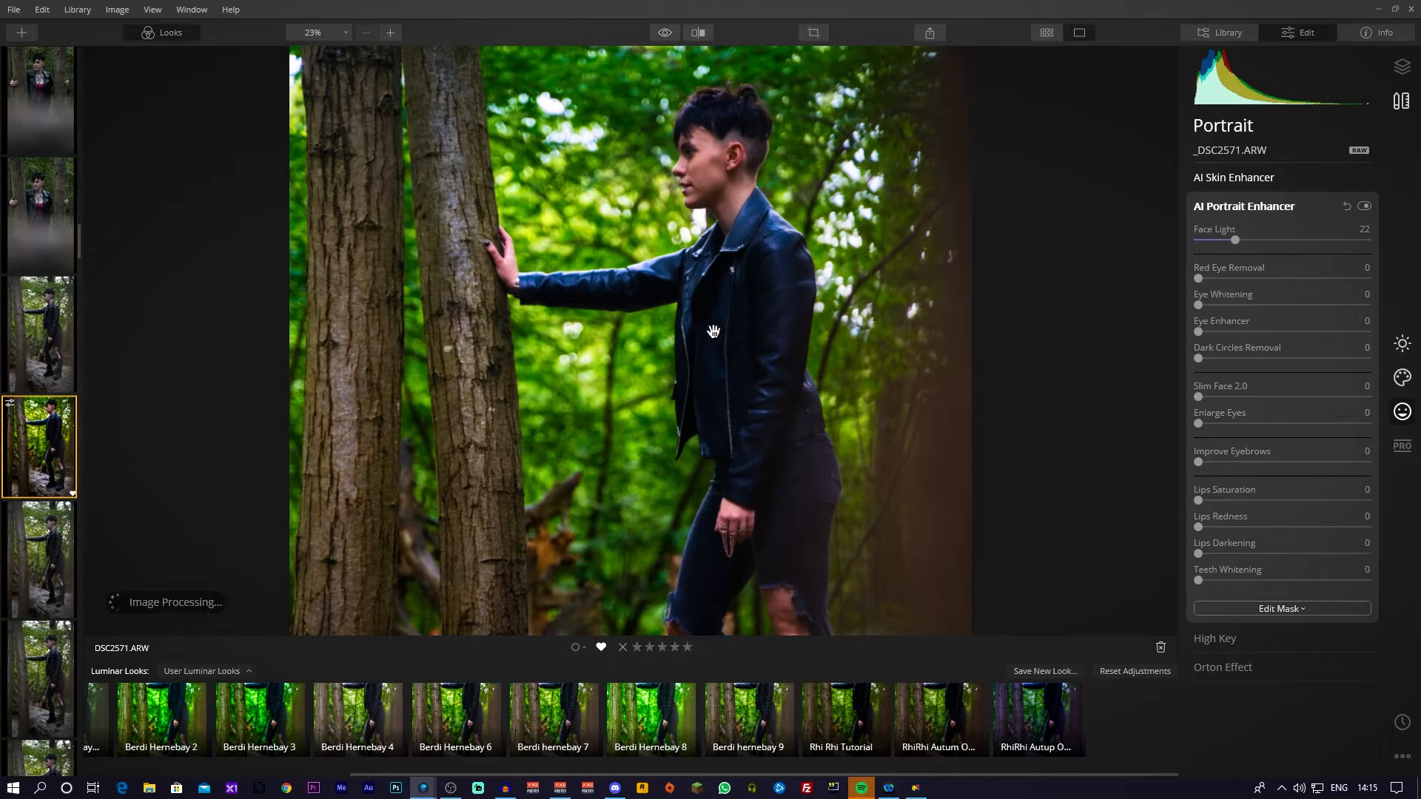
{"action": "left_click", "coordinate": [781, 284]}
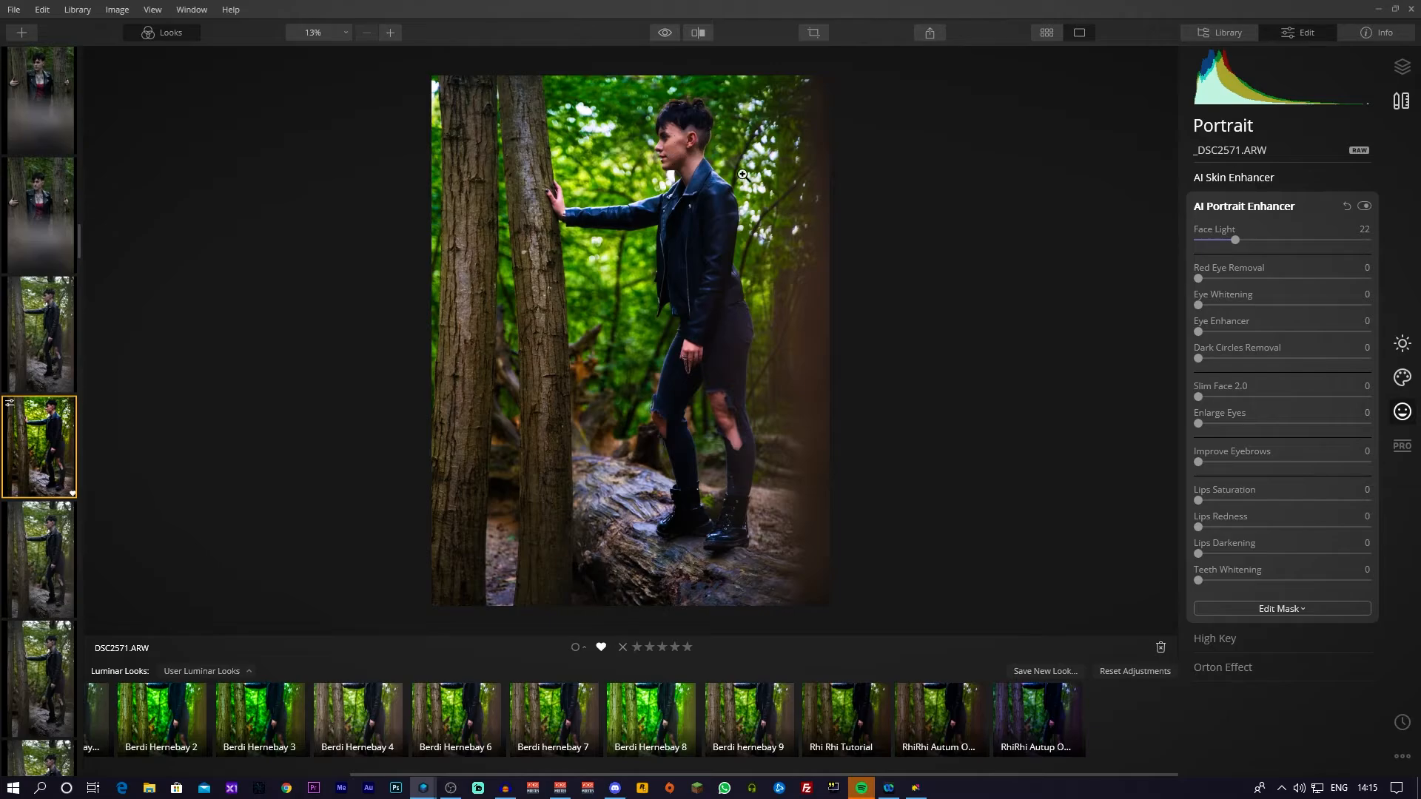
{"action": "left_click", "coordinate": [696, 160]}
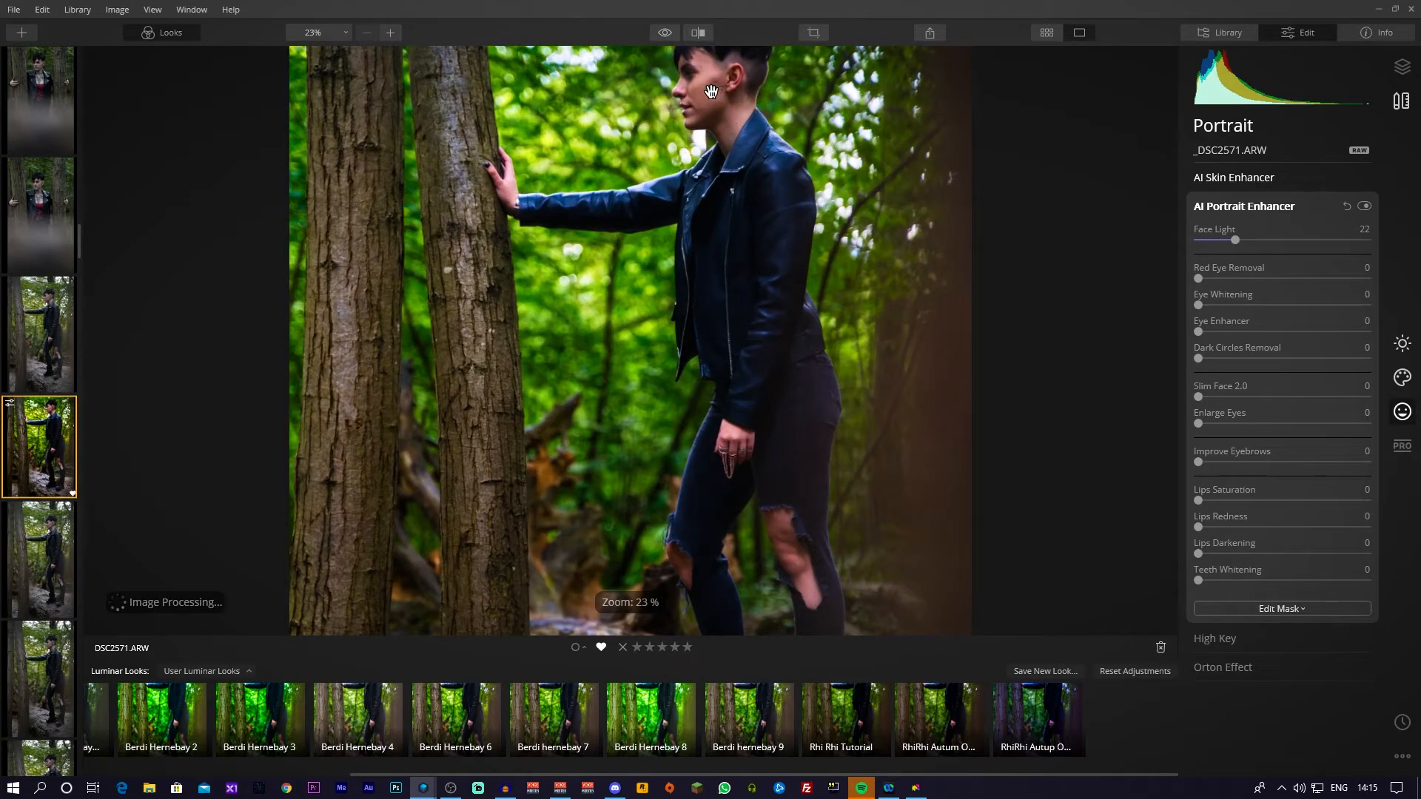
{"action": "scroll", "coordinate": [712, 92], "scroll_direction": "down", "scroll_amount": 2}
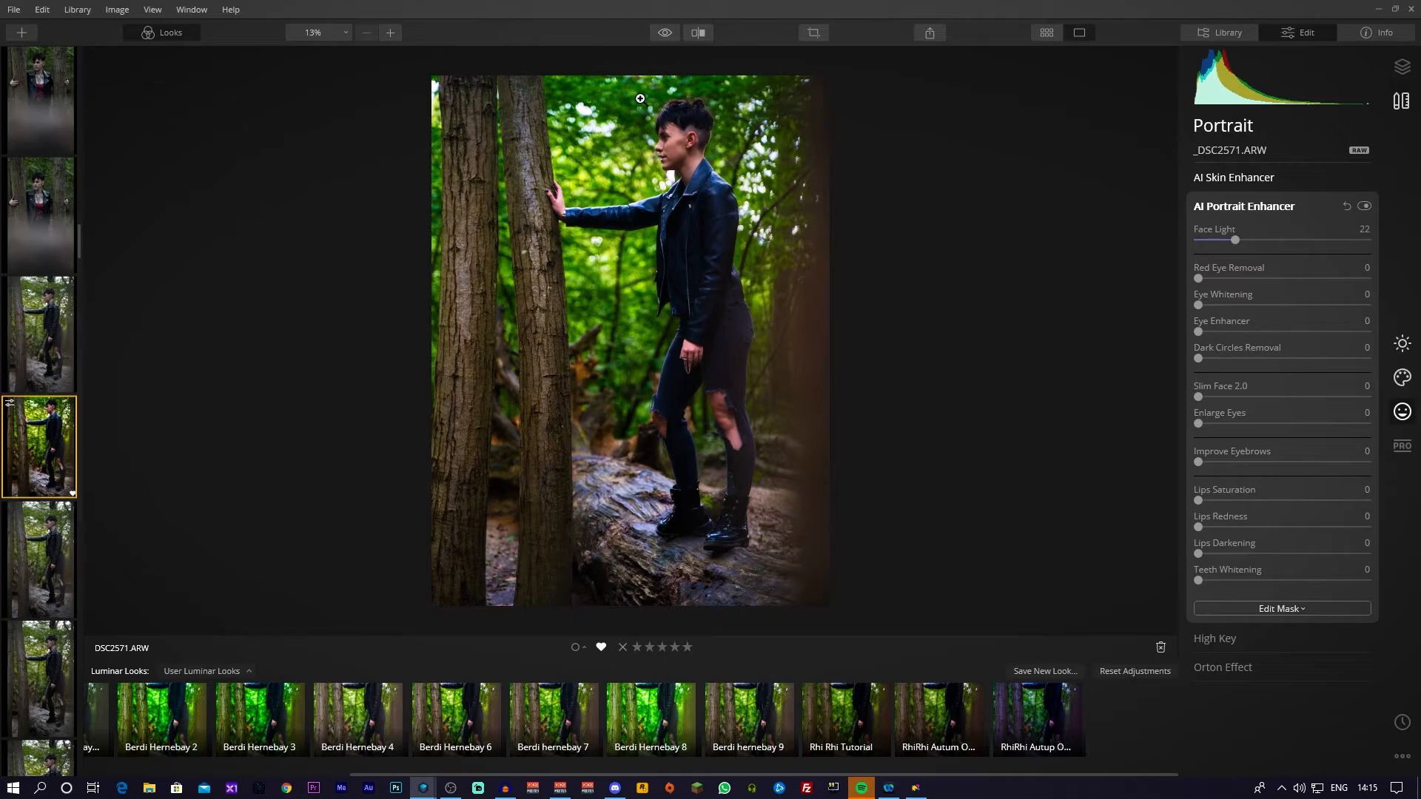
- Set Red Eye Removal to 27, Eye Whitening to 42, Eye Enhancer to 9 and Dark Circles Removal to 29
{"action": "left_click", "coordinate": [1246, 277]}
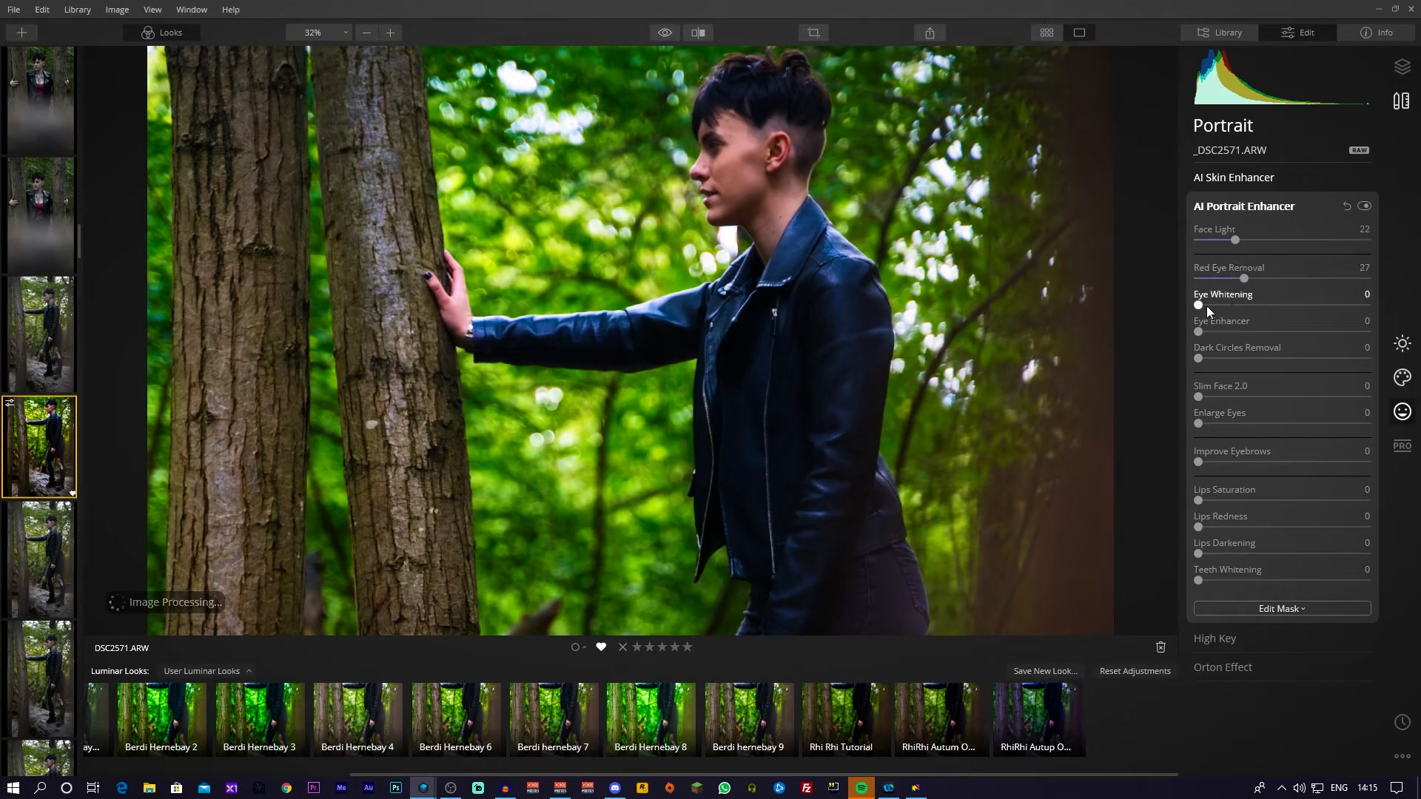
{"action": "left_click", "coordinate": [1220, 305]}
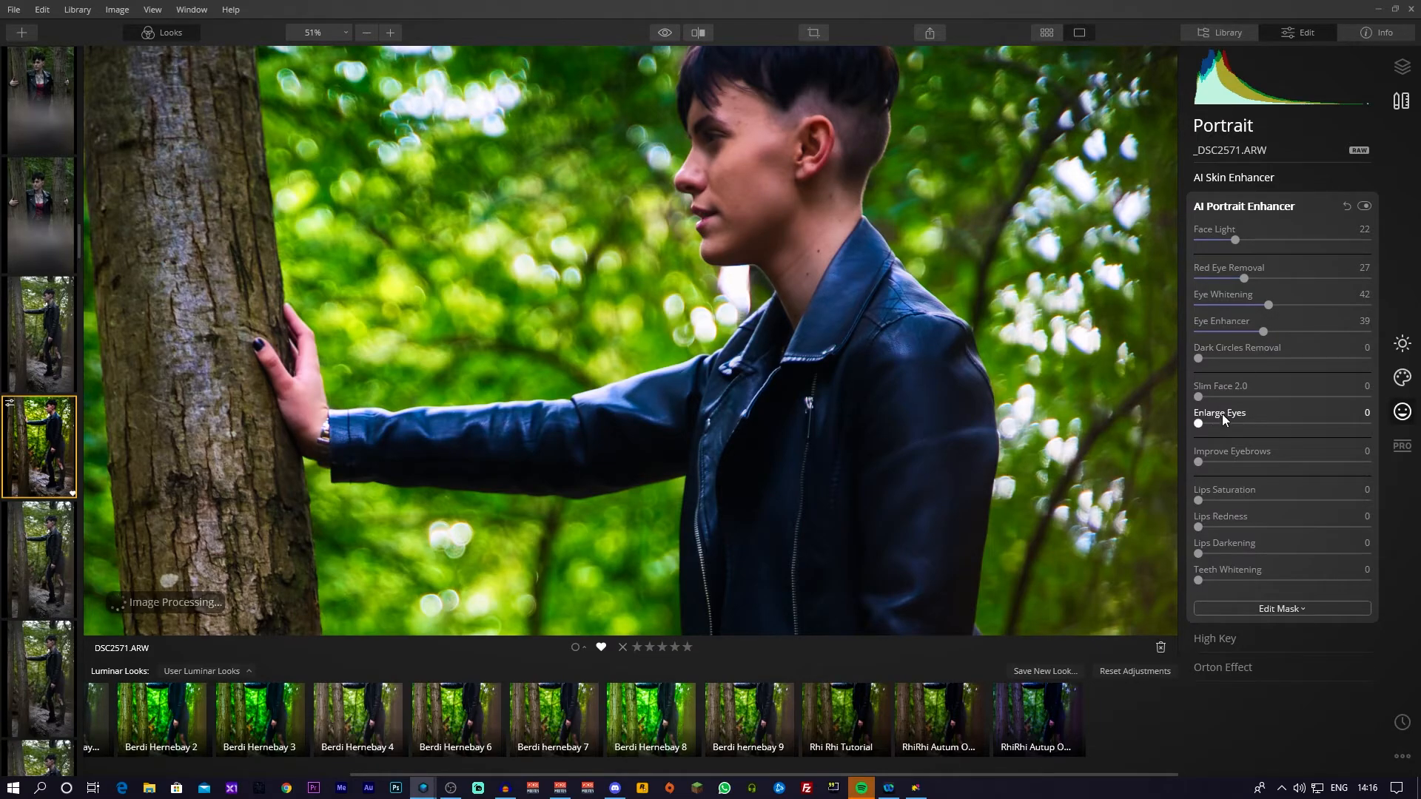
{"action": "left_click_drag", "start_coordinate": [1264, 332], "coordinate": [1215, 331]}
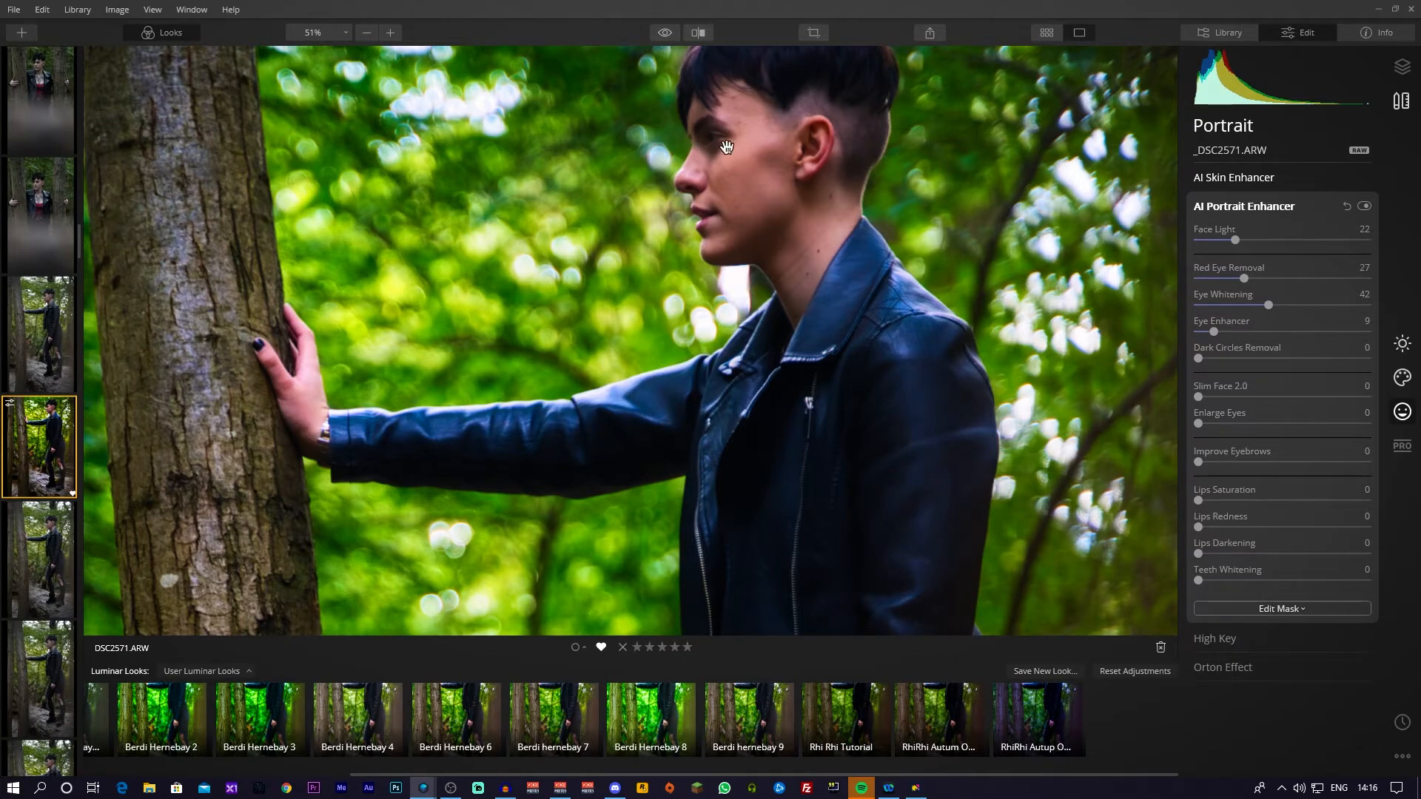
{"action": "left_click_drag", "start_coordinate": [1199, 360], "coordinate": [1247, 360]}
- Try Slim Face 2.0 at 91, inspect the jawline up close, and reset it to 0
{"action": "scroll", "coordinate": [733, 226], "scroll_direction": "down", "scroll_amount": 1}
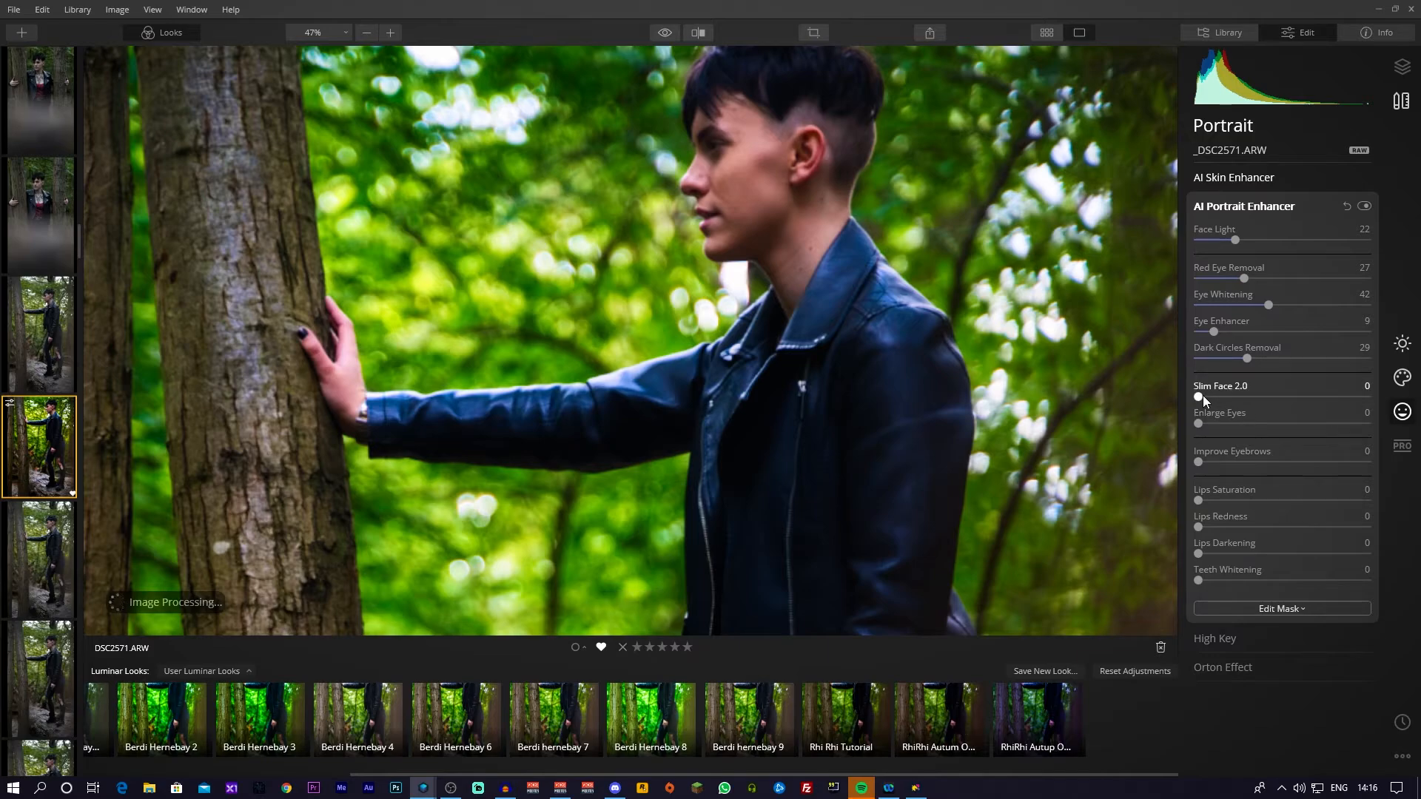
{"action": "scroll", "coordinate": [716, 239], "scroll_direction": "down", "scroll_amount": 3}
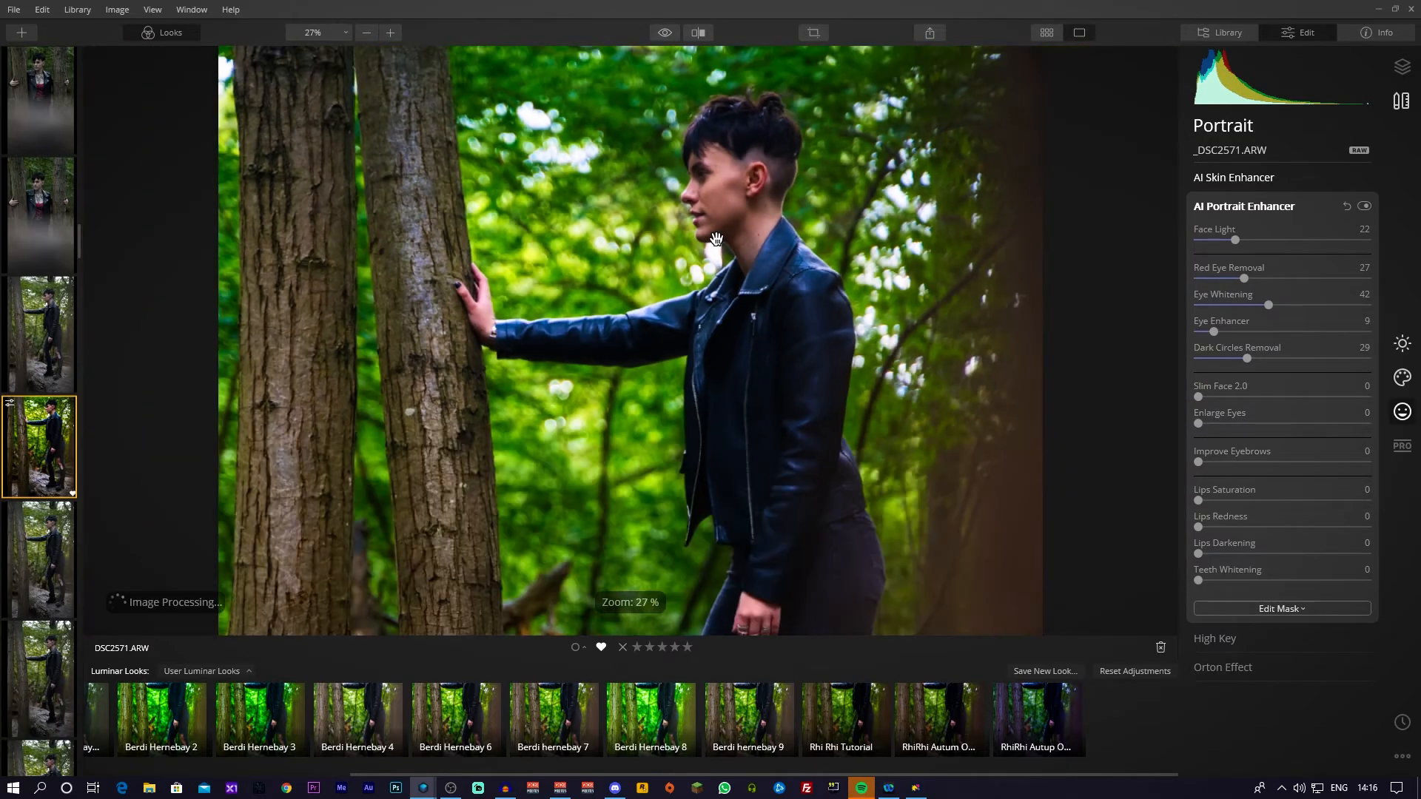
{"action": "scroll", "coordinate": [715, 239], "scroll_direction": "up", "scroll_amount": 1}
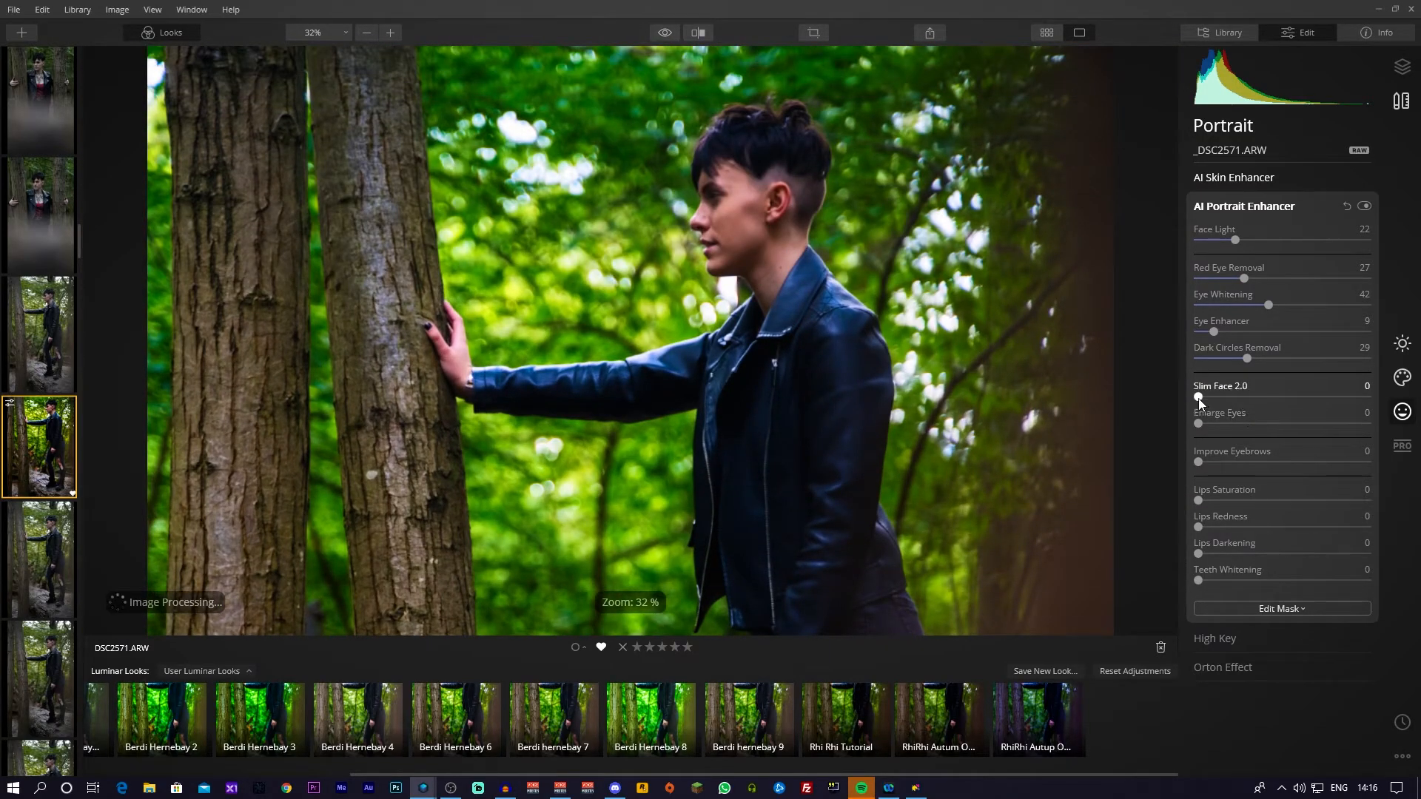
{"action": "left_click_drag", "start_coordinate": [1199, 398], "coordinate": [1241, 396]}
{"action": "left_click_drag", "start_coordinate": [1241, 398], "coordinate": [1348, 400]}
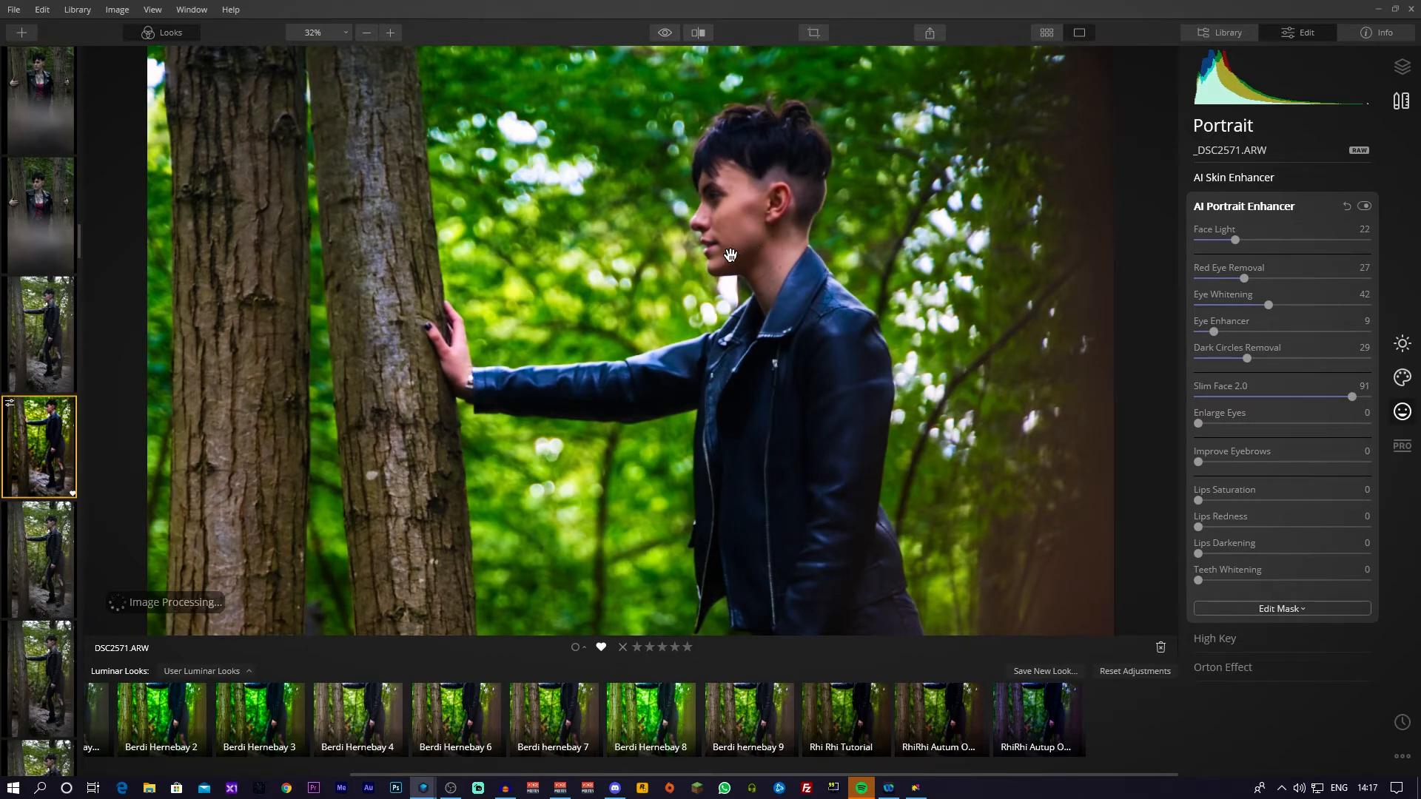
{"action": "scroll", "coordinate": [720, 284], "scroll_direction": "down", "scroll_amount": 5}
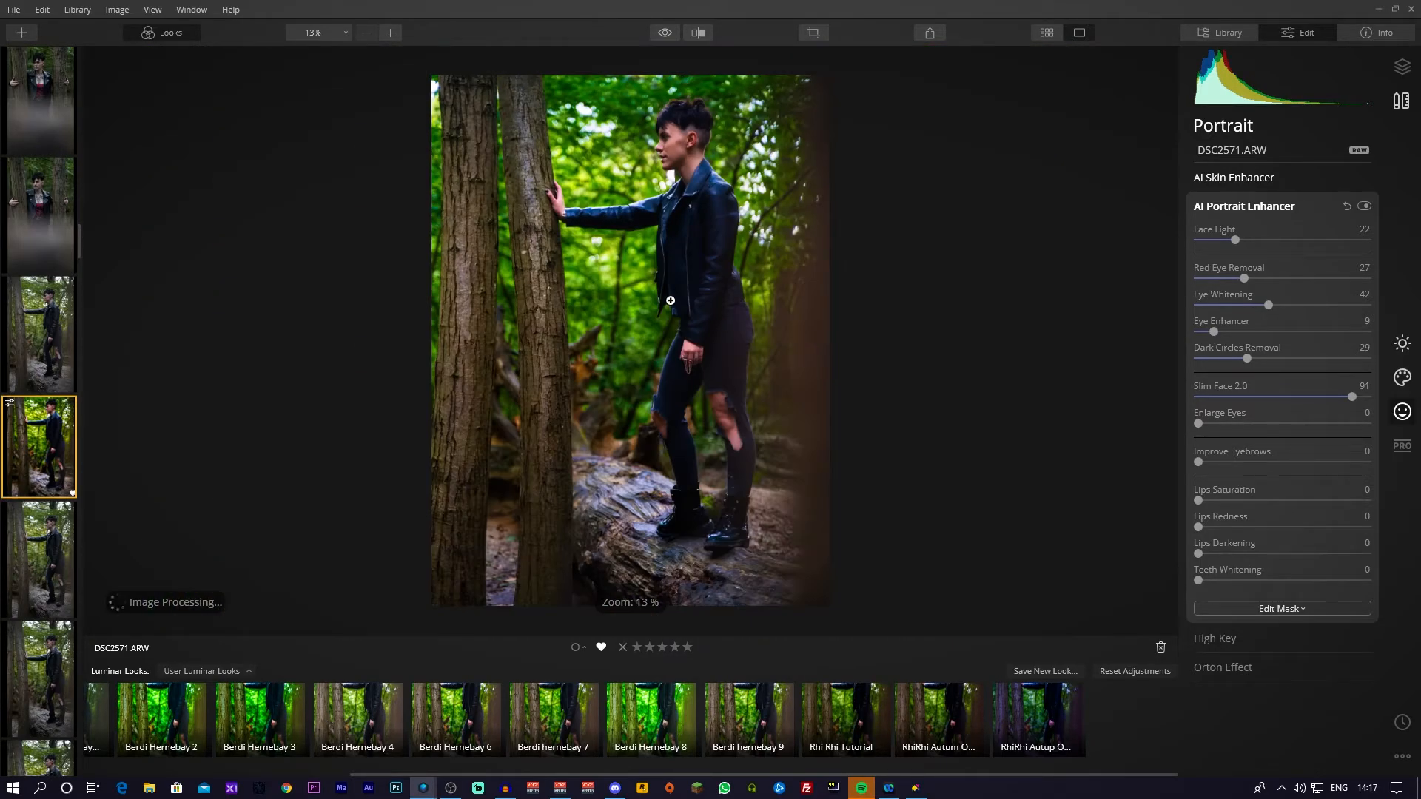
{"action": "scroll", "coordinate": [675, 159], "scroll_direction": "up", "scroll_amount": 5}
{"action": "left_click_drag", "start_coordinate": [779, 141], "coordinate": [779, 292]}
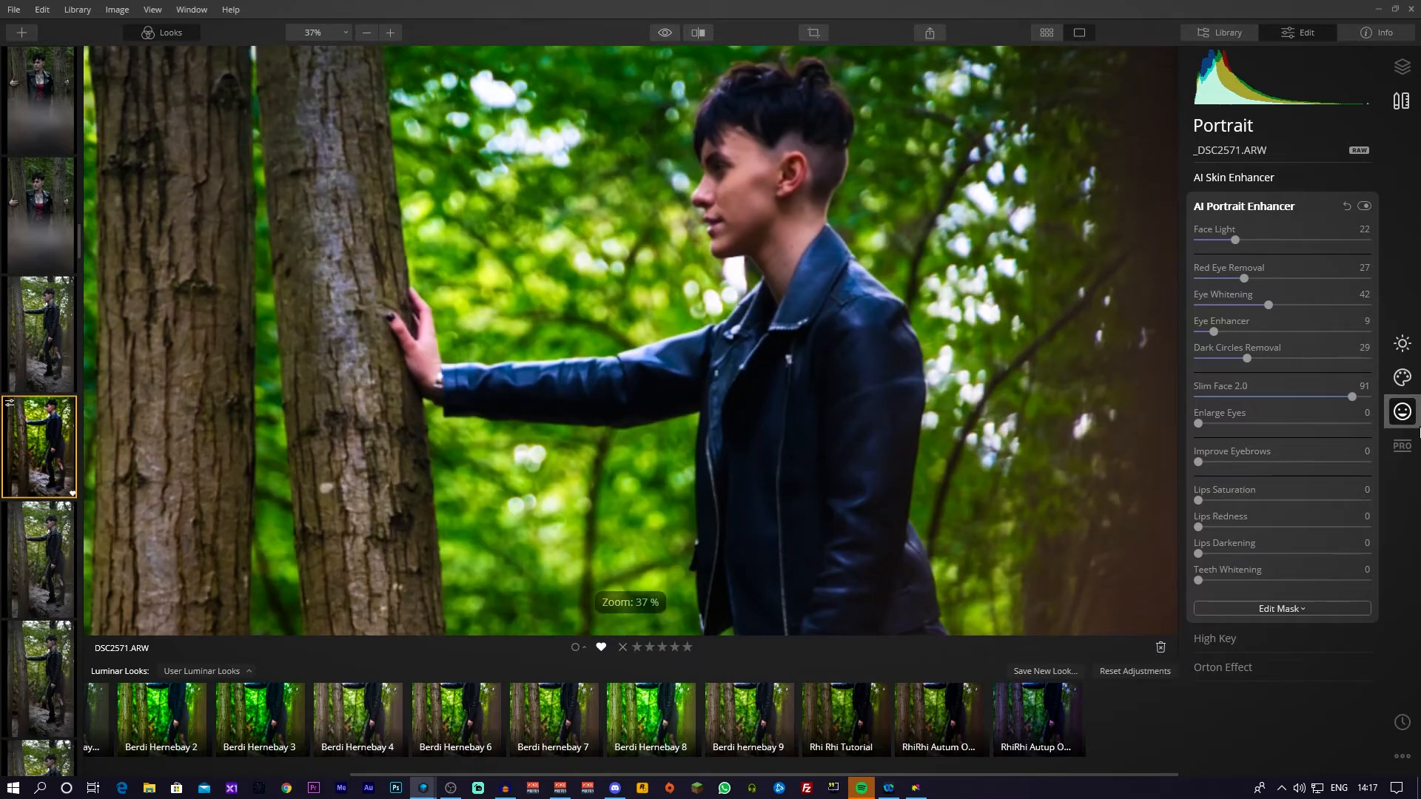
{"action": "double_click", "coordinate": [1351, 398]}
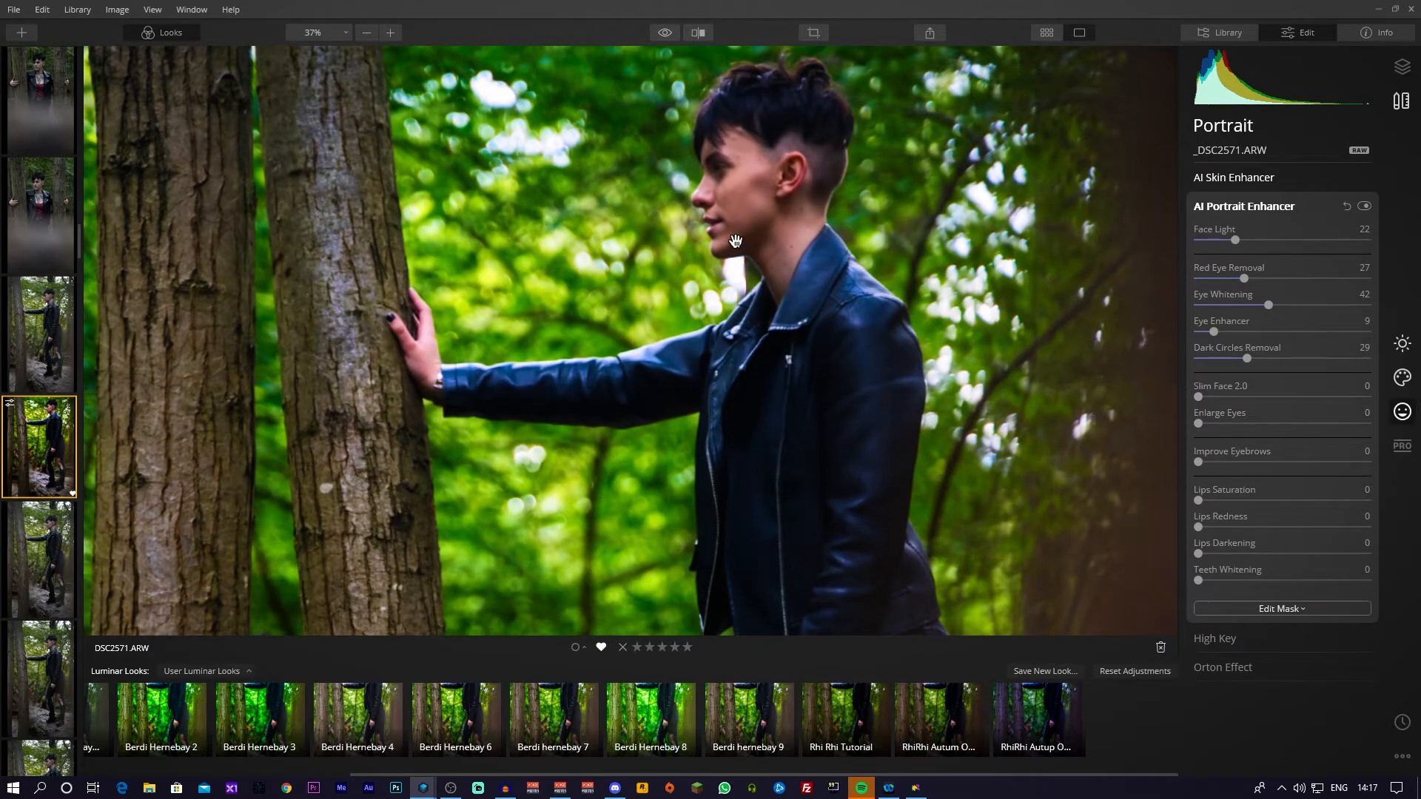
- Set Slim Face 2.0 to 44 and Enlarge Eyes to 71, checking the face at different magnifications
{"action": "scroll", "coordinate": [735, 240], "scroll_direction": "down", "scroll_amount": 2}
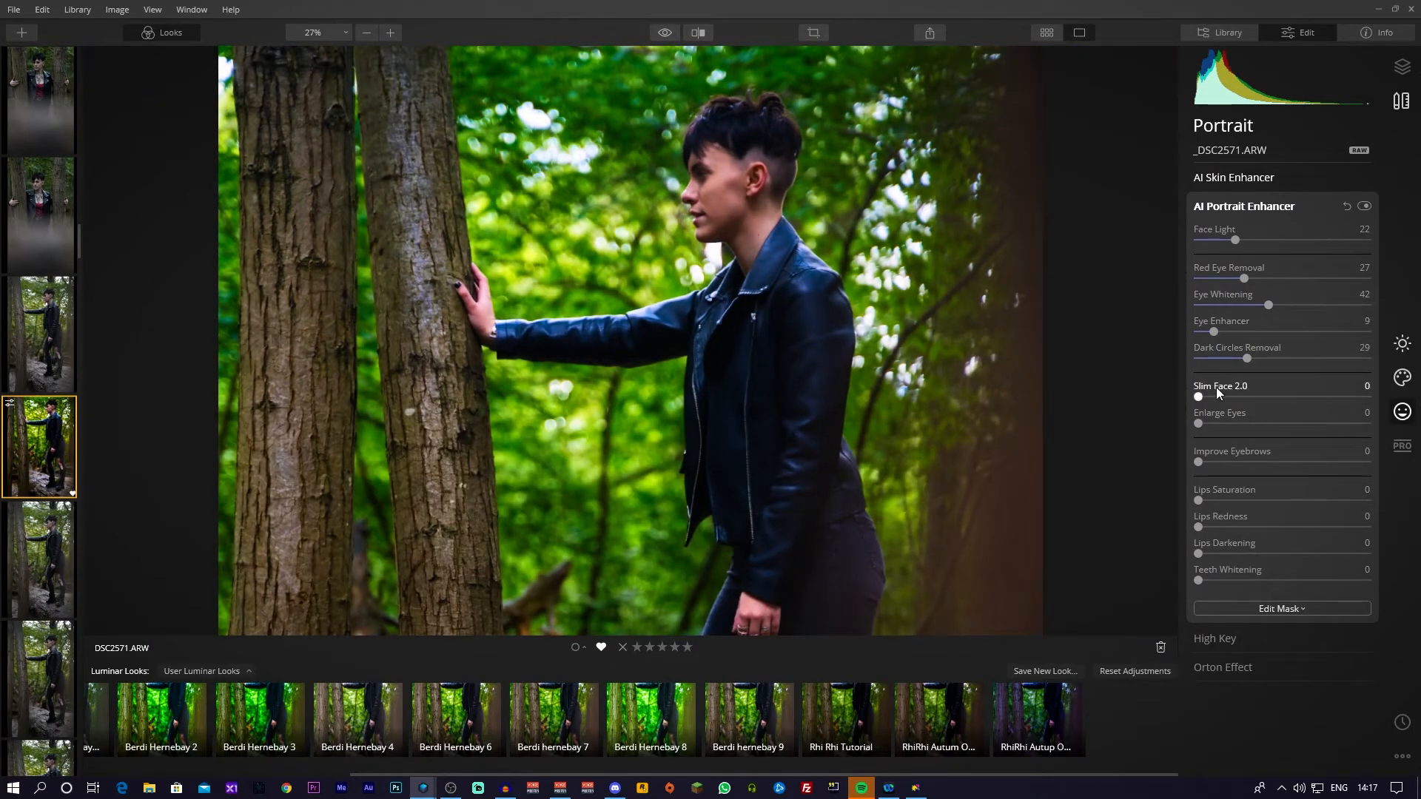
{"action": "left_click", "coordinate": [1272, 394]}
{"action": "scroll", "coordinate": [888, 382], "scroll_direction": "down", "scroll_amount": 2}
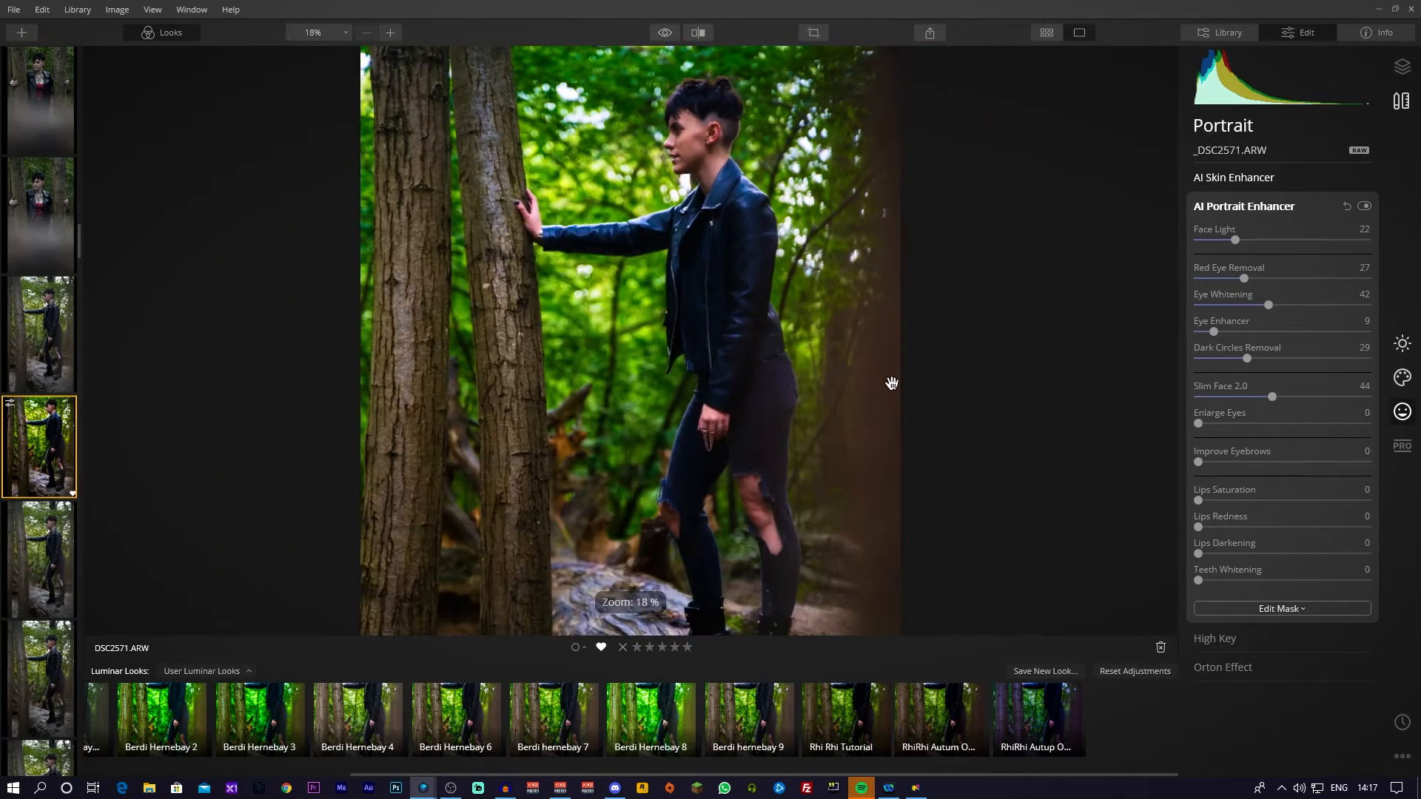
{"action": "scroll", "coordinate": [854, 361], "scroll_direction": "down", "scroll_amount": 1}
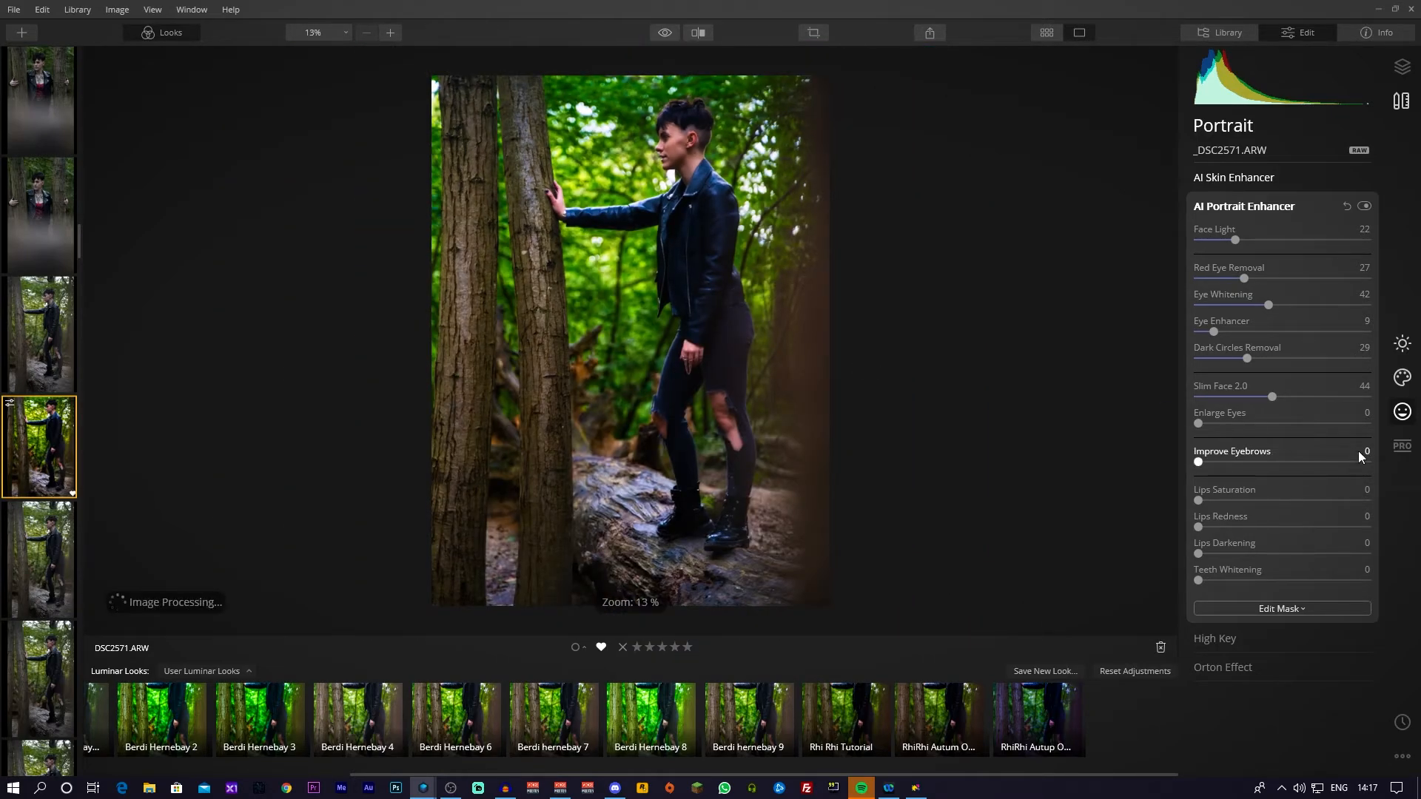
{"action": "scroll", "coordinate": [716, 214], "scroll_direction": "up", "scroll_amount": 3}
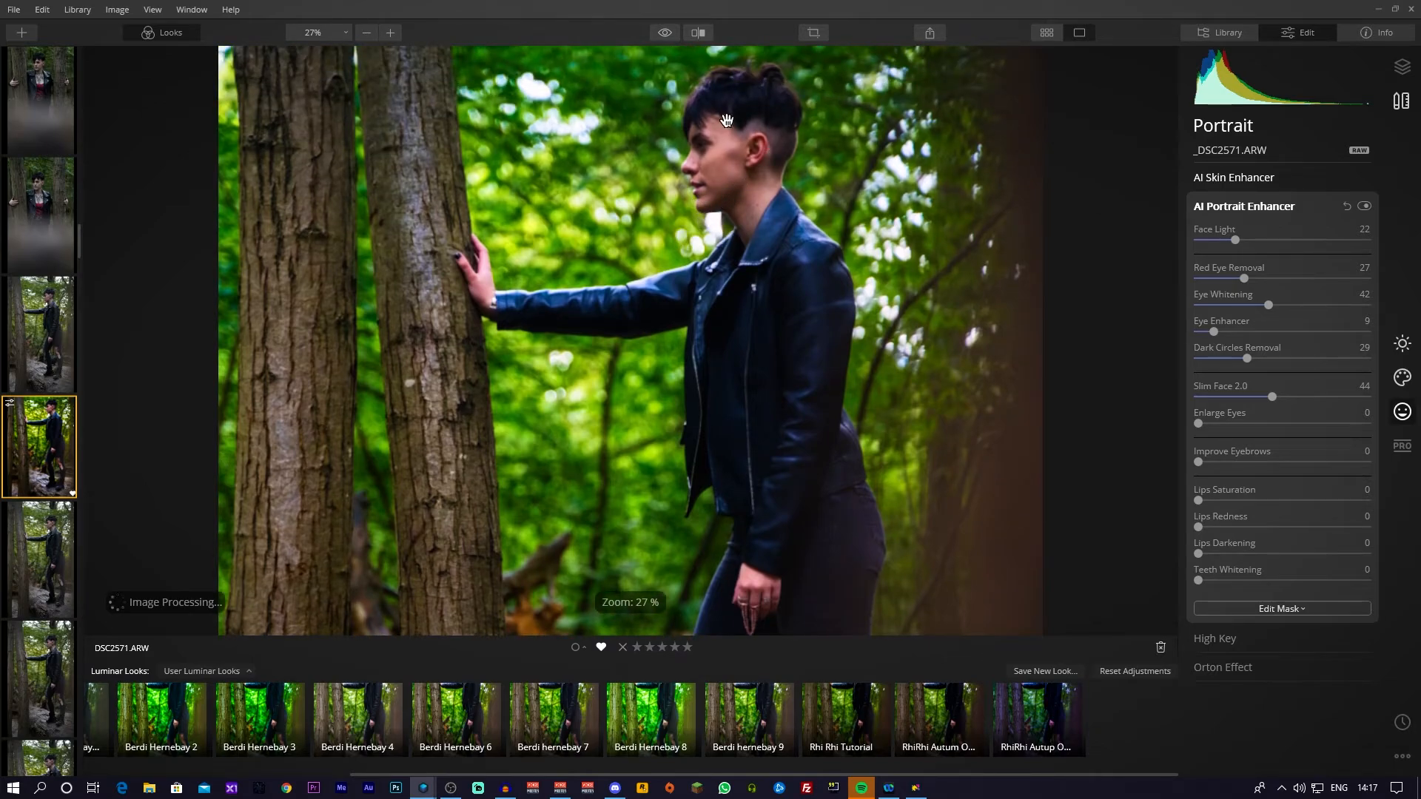
{"action": "scroll", "coordinate": [792, 352], "scroll_direction": "down", "scroll_amount": 1}
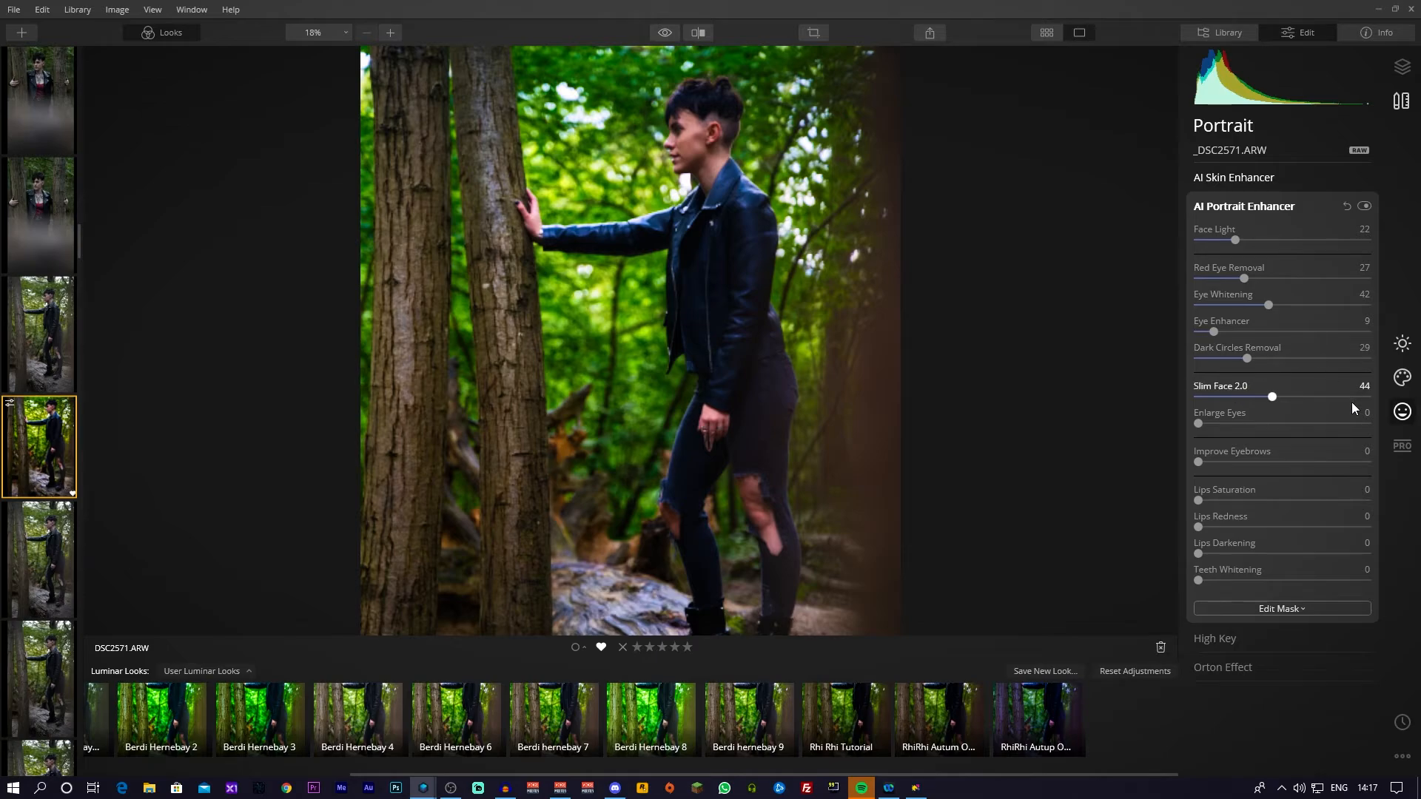
{"action": "scroll", "coordinate": [741, 234], "scroll_direction": "up", "scroll_amount": 1}
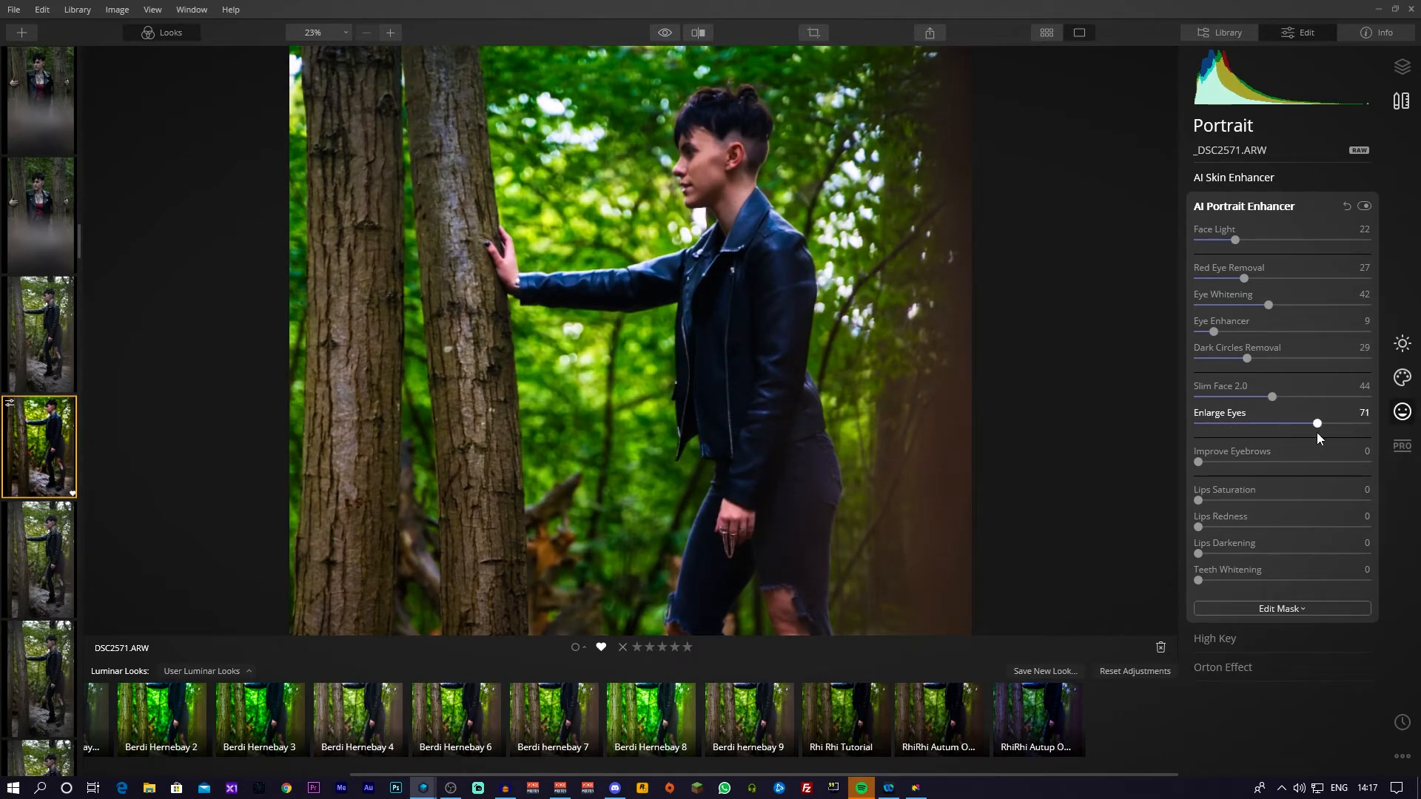
- Reset Enlarge Eyes to 0 and set Lips Saturation to 13, Lips Redness to 14, Lips Darkening to 13 and Teeth Whitening to 14
{"action": "left_click_drag", "start_coordinate": [1318, 433], "coordinate": [1345, 429]}
{"action": "double_click", "coordinate": [1346, 424]}
{"action": "scroll", "coordinate": [712, 239], "scroll_direction": "up", "scroll_amount": 5}
{"action": "left_click_drag", "start_coordinate": [759, 160], "coordinate": [762, 216]}
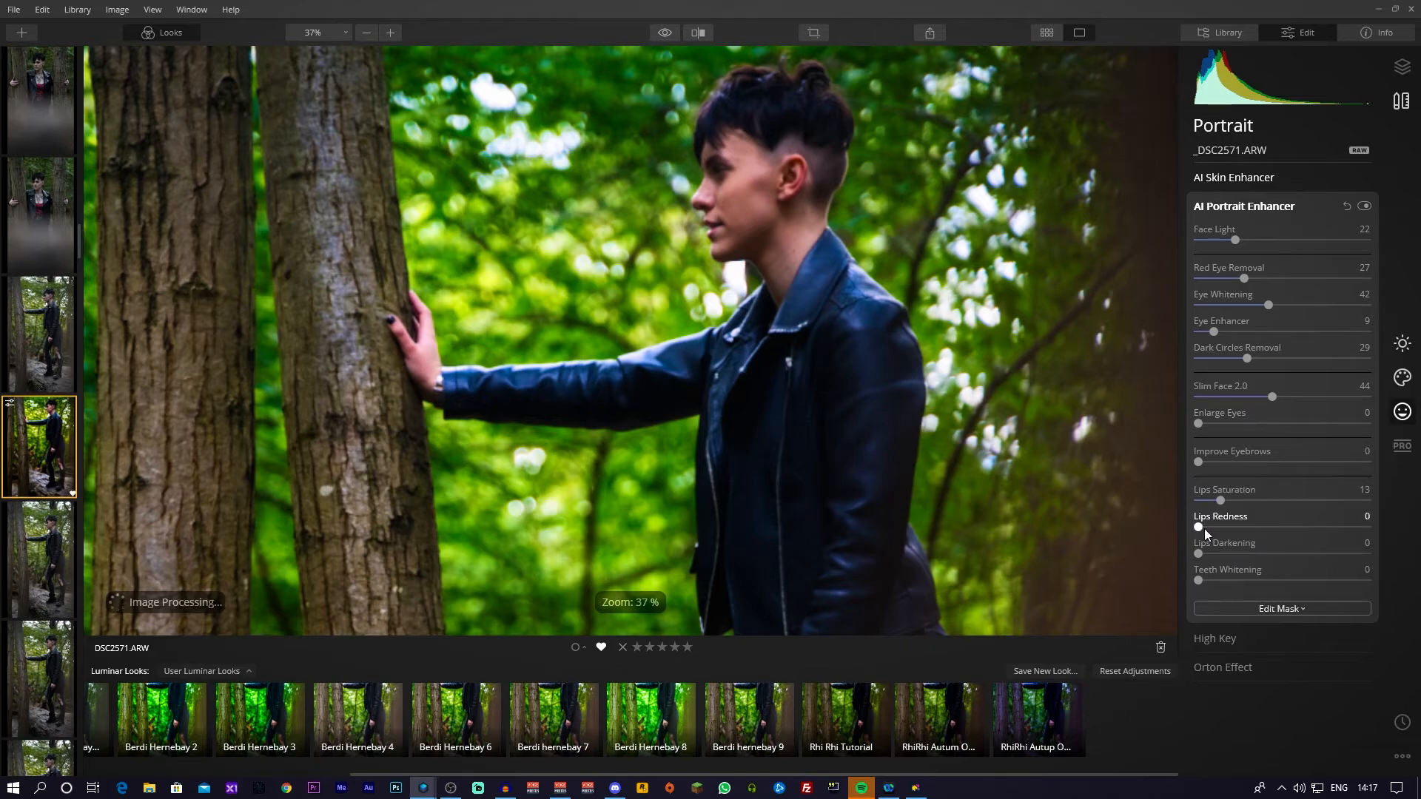
{"action": "left_click_drag", "start_coordinate": [1199, 554], "coordinate": [1211, 555]}
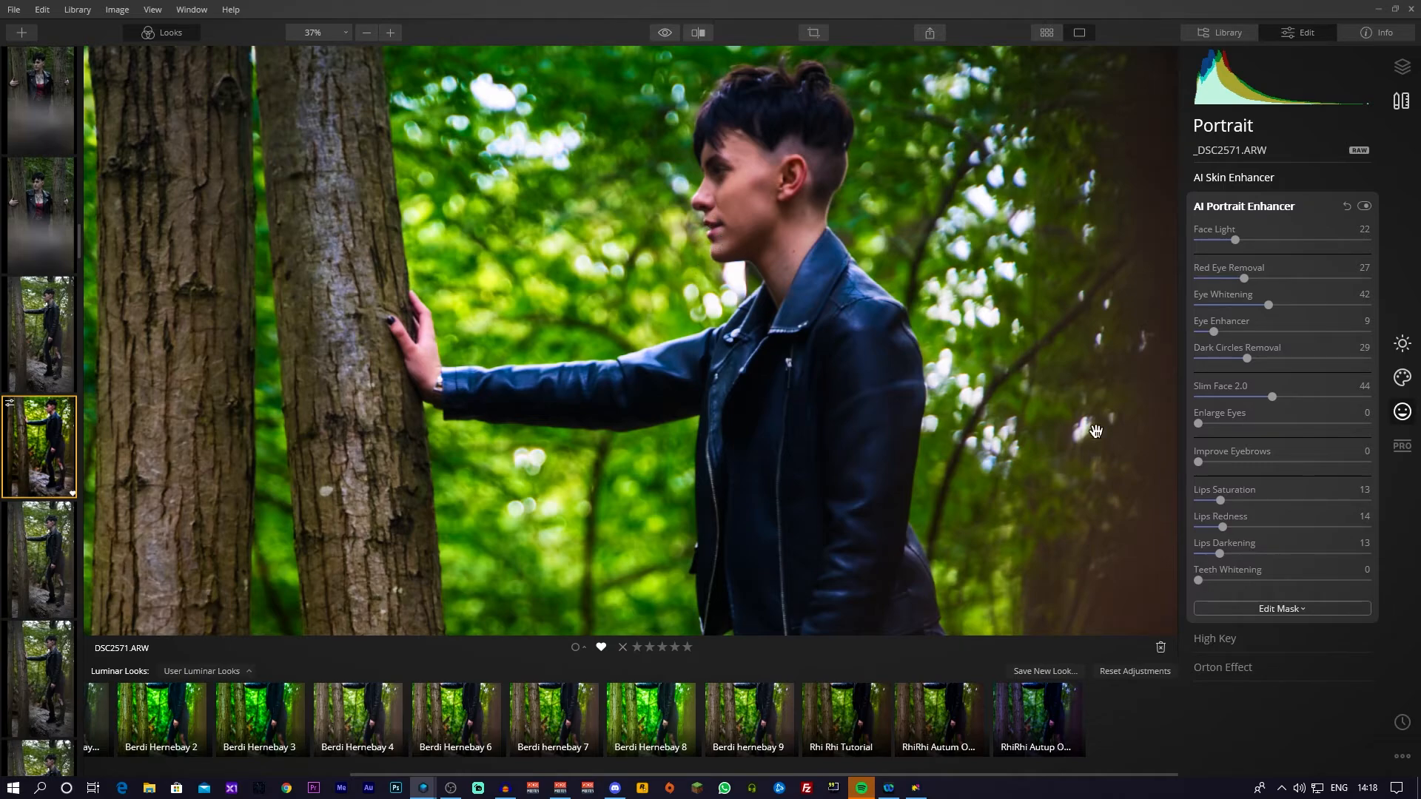
{"action": "left_click_drag", "start_coordinate": [1199, 581], "coordinate": [1220, 580]}
{"action": "scroll", "coordinate": [705, 180], "scroll_direction": "down", "scroll_amount": 4}
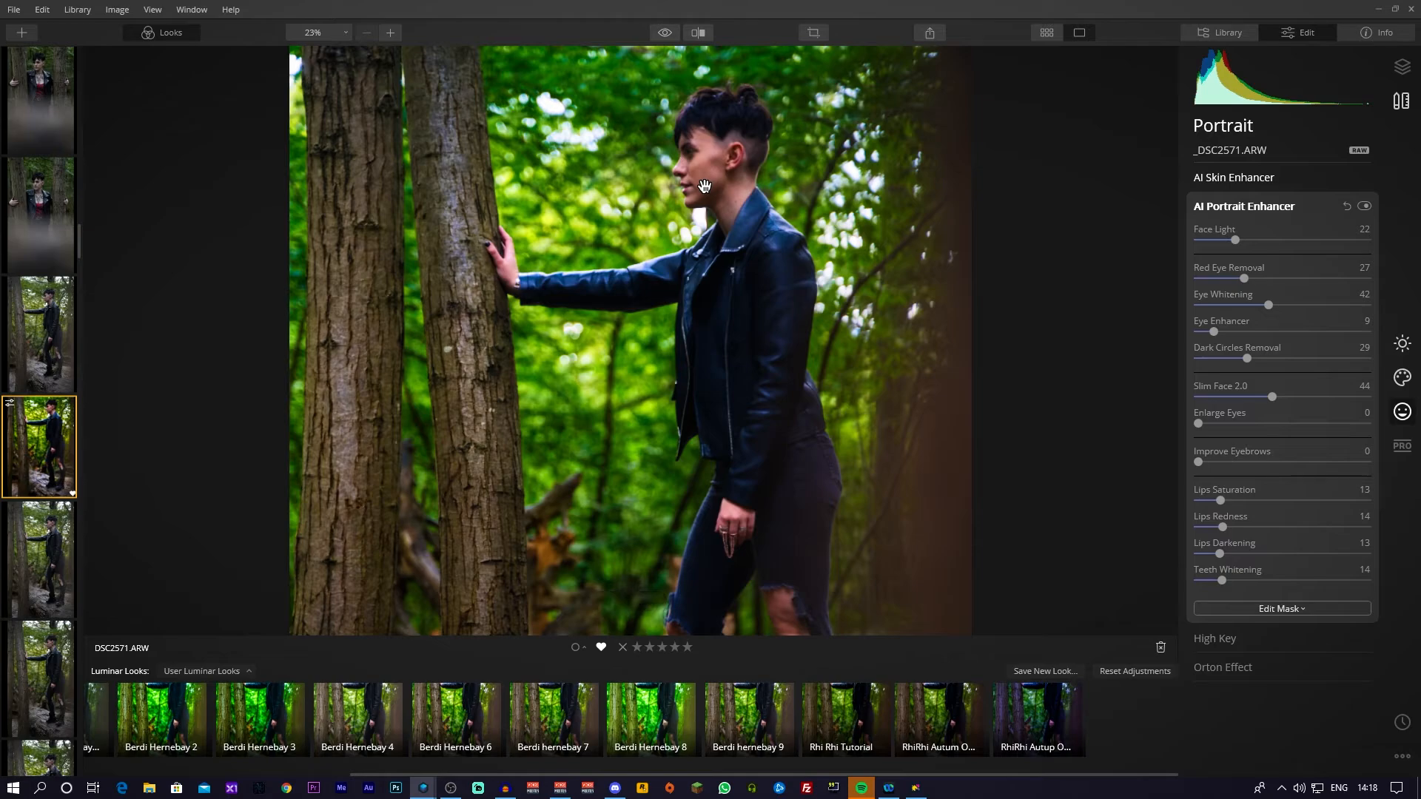
- Apply High Key to the photo at an amount of 15, then lower the amount to 6 after checking the subject
{"action": "left_click", "coordinate": [1220, 642]}
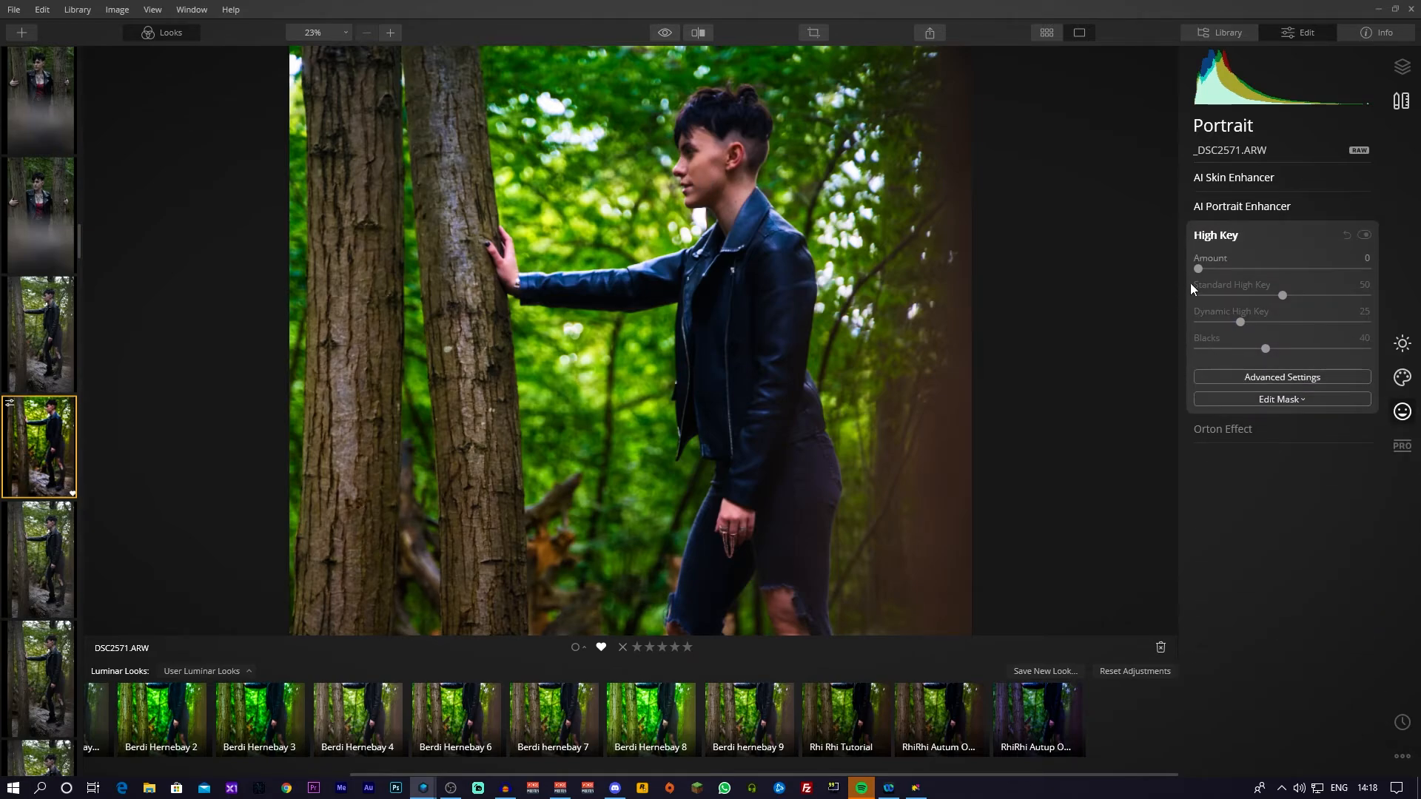
{"action": "scroll", "coordinate": [740, 398], "scroll_direction": "down", "scroll_amount": 3}
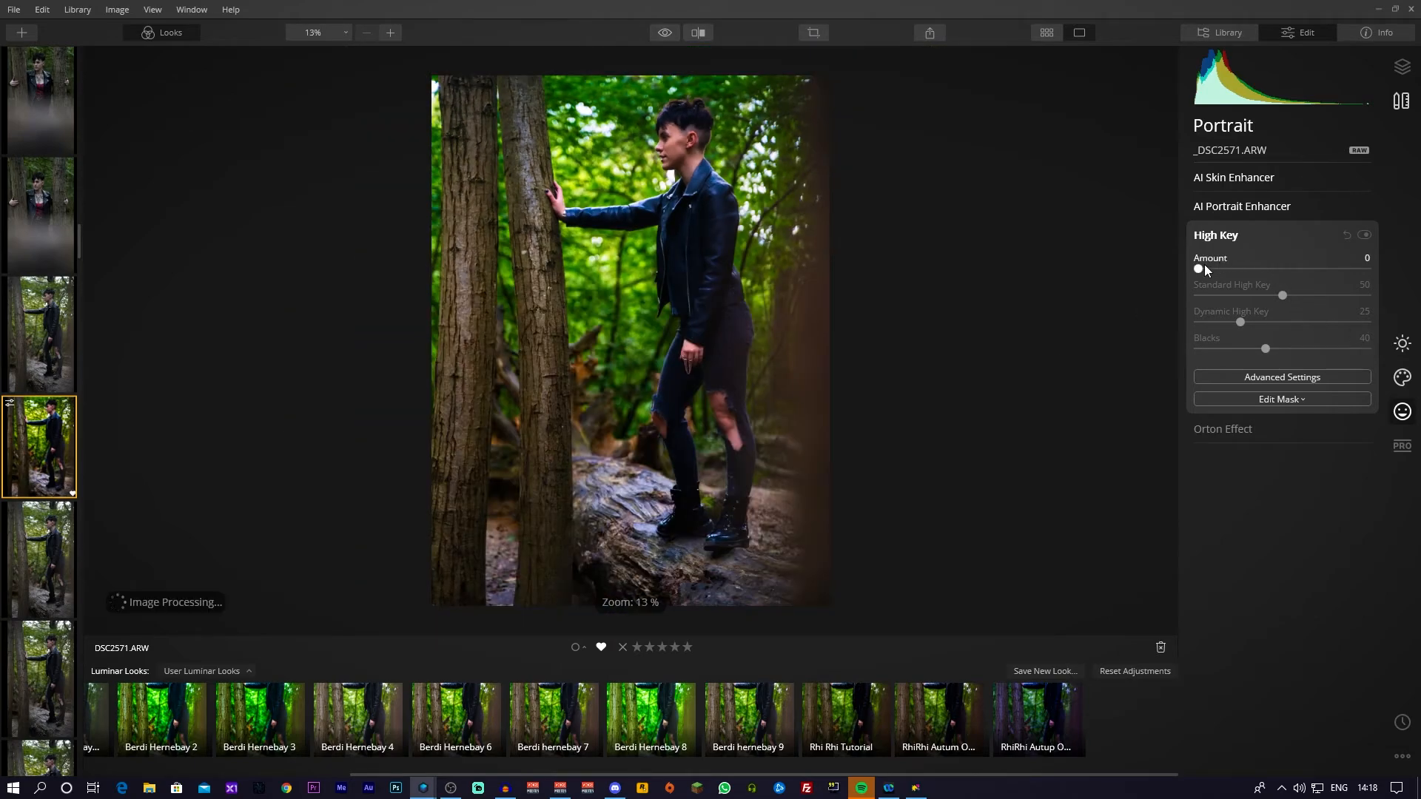
{"action": "left_click_drag", "start_coordinate": [1199, 271], "coordinate": [1222, 271]}
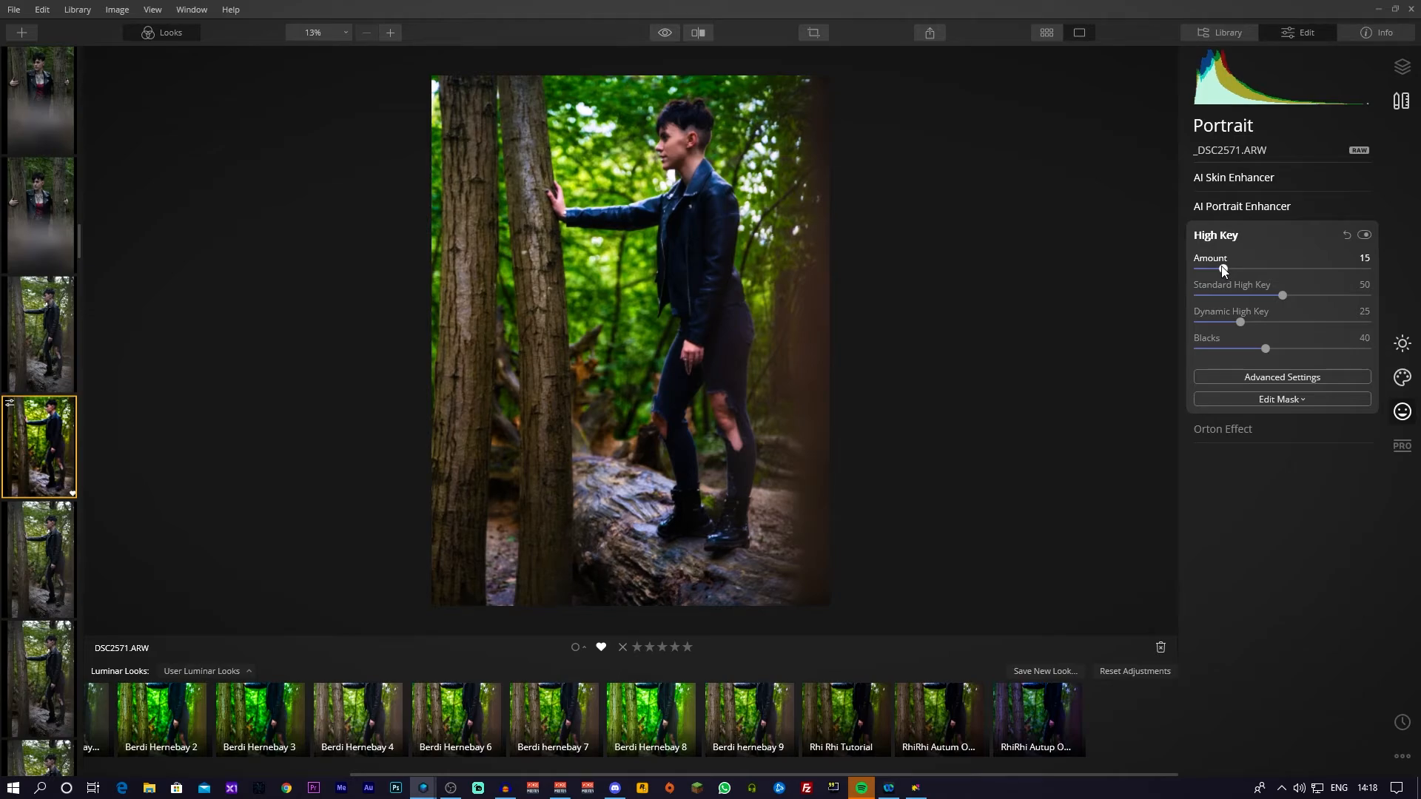
{"action": "scroll", "coordinate": [815, 336], "scroll_direction": "up", "scroll_amount": 2}
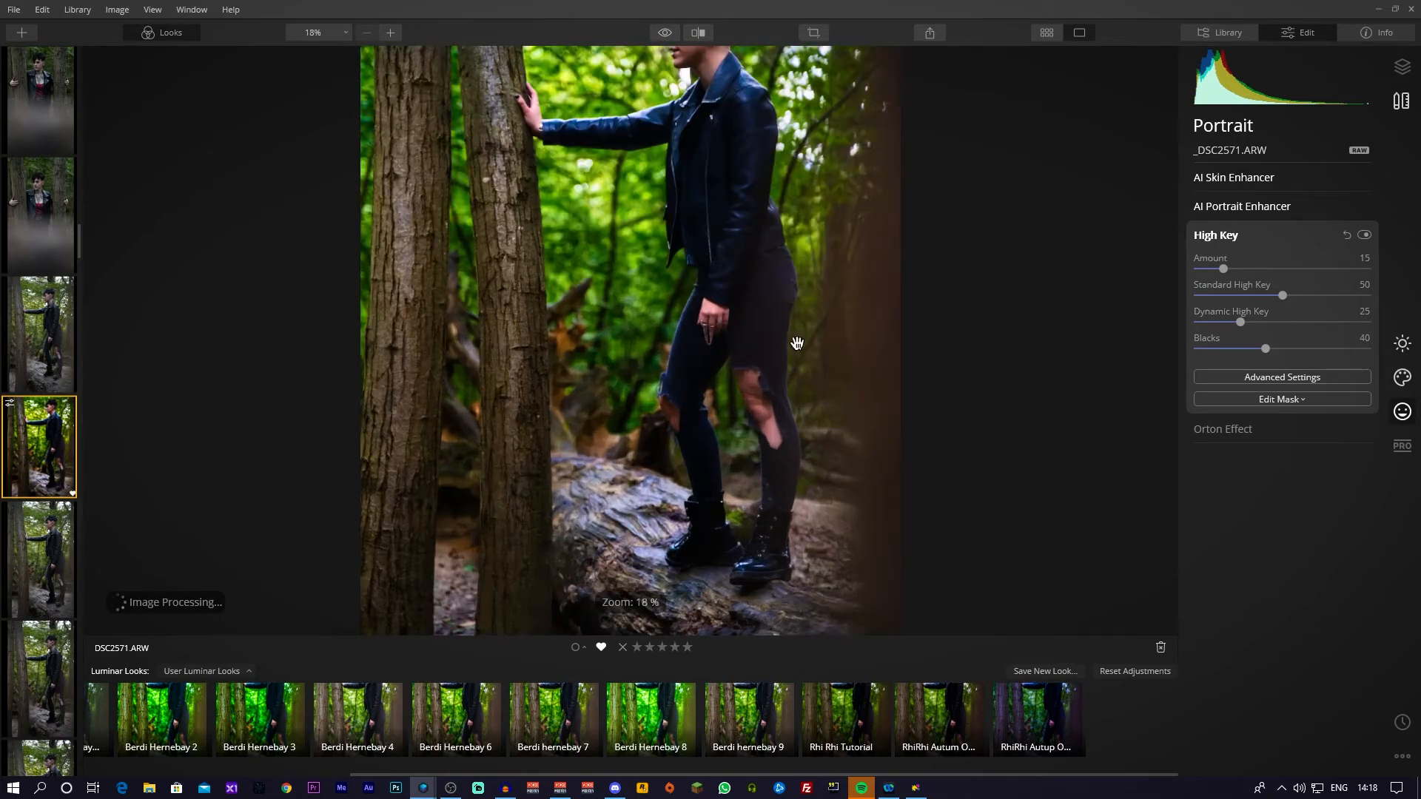
{"action": "left_click_drag", "start_coordinate": [796, 342], "coordinate": [796, 428]}
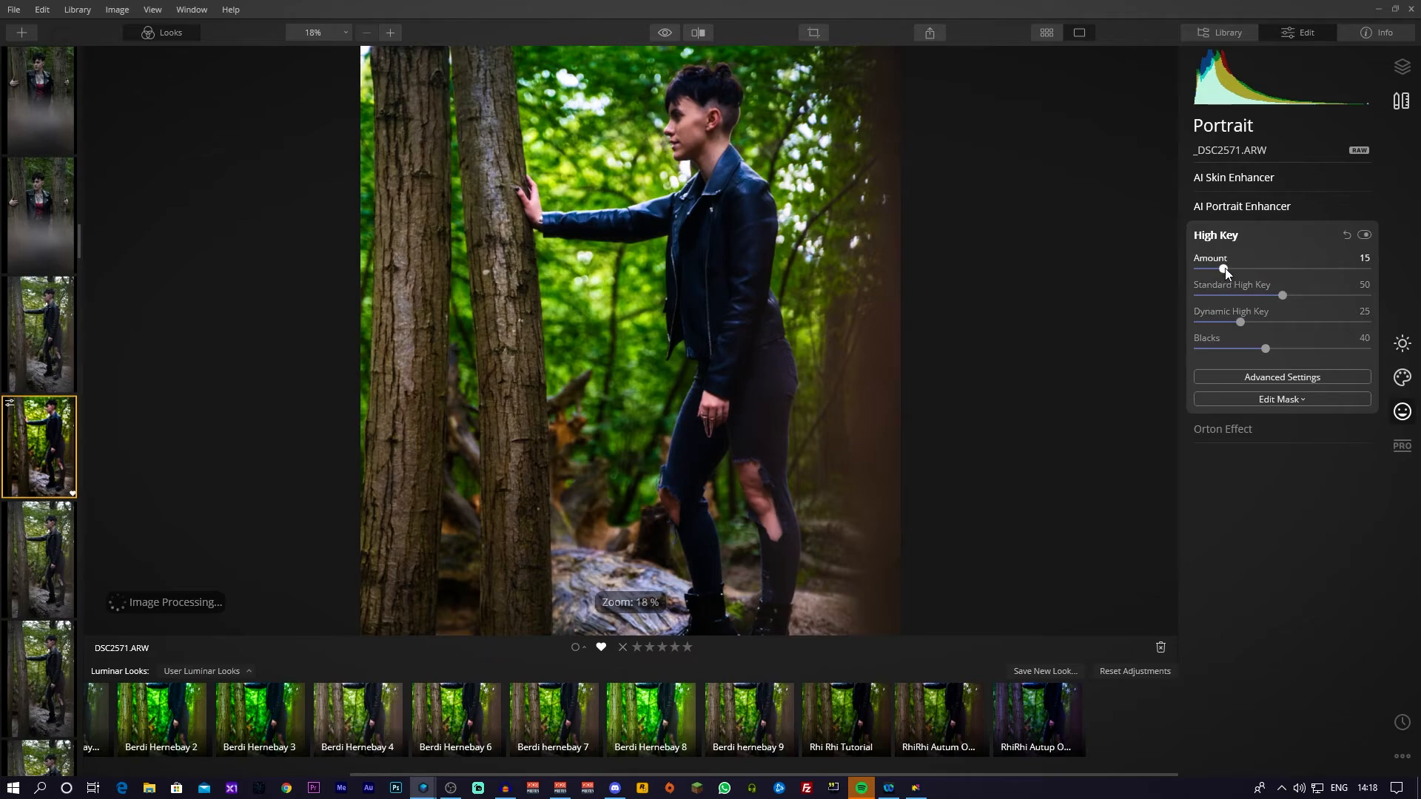
{"action": "left_click_drag", "start_coordinate": [1224, 268], "coordinate": [1214, 268]}
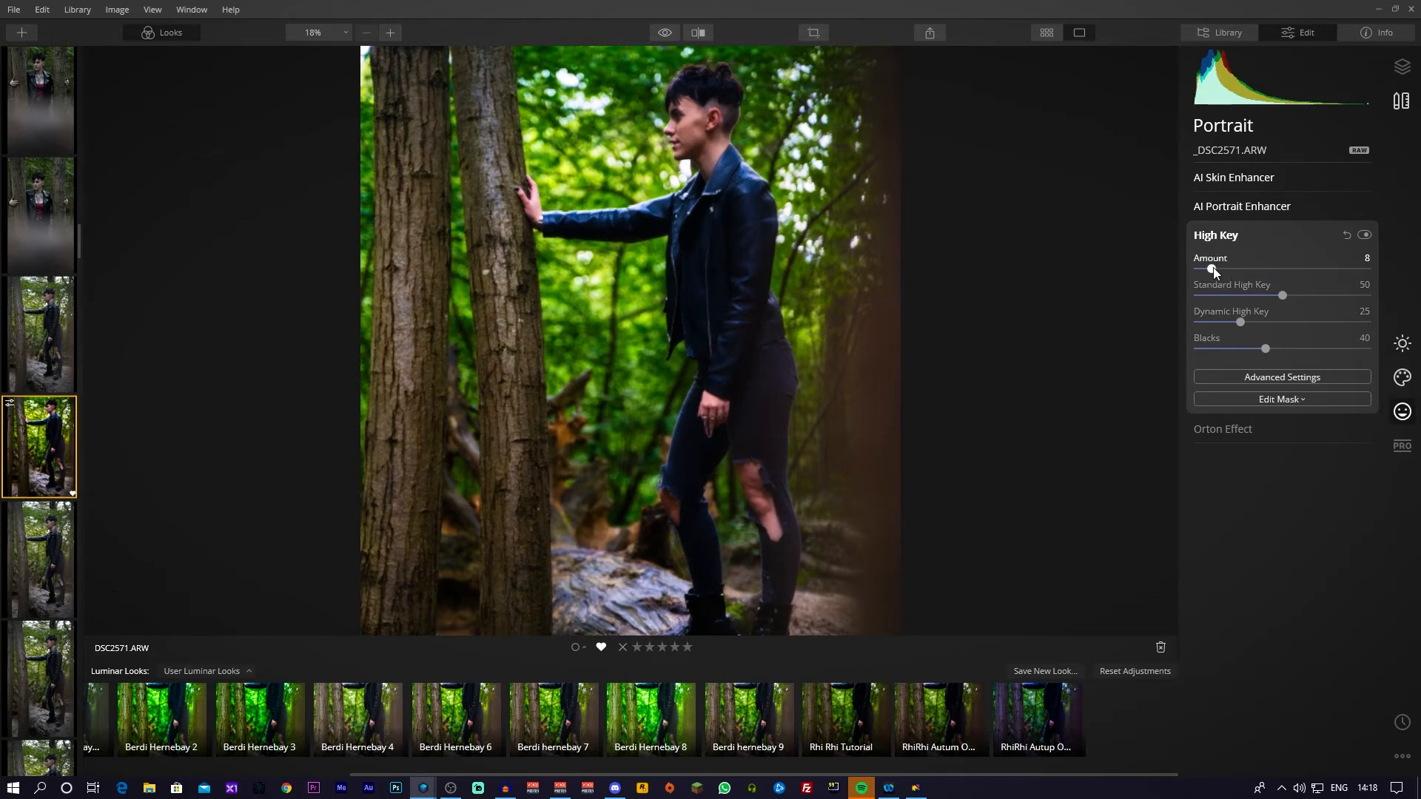
{"action": "left_click_drag", "start_coordinate": [1211, 266], "coordinate": [1209, 266]}
{"action": "scroll", "coordinate": [789, 280], "scroll_direction": "down", "scroll_amount": 1}
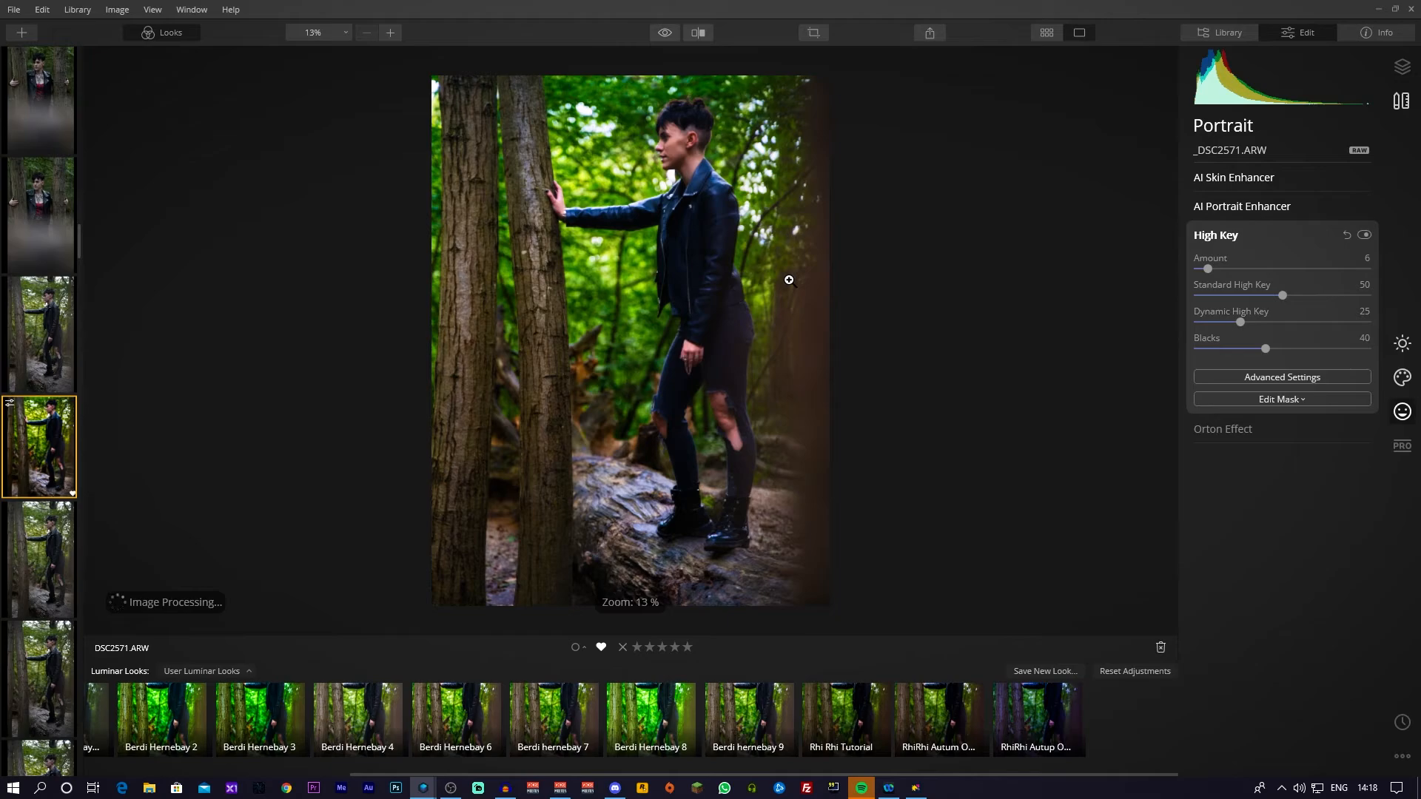
- Apply a Type 1 Orton Effect with an amount of 14 and check the subject closer up
{"action": "left_click", "coordinate": [1221, 437]}
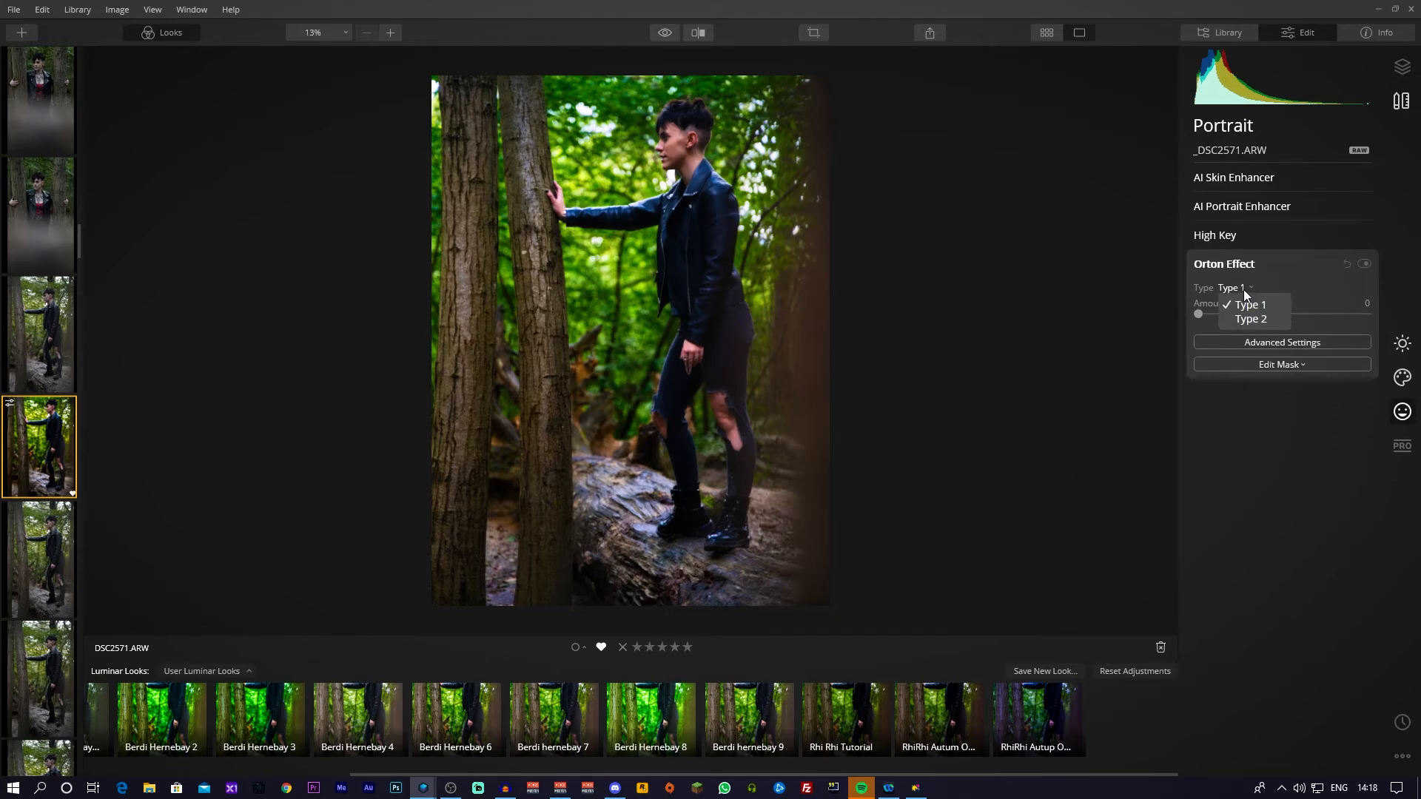
{"action": "left_click", "coordinate": [1246, 467]}
{"action": "left_click_drag", "start_coordinate": [1199, 314], "coordinate": [1211, 312]}
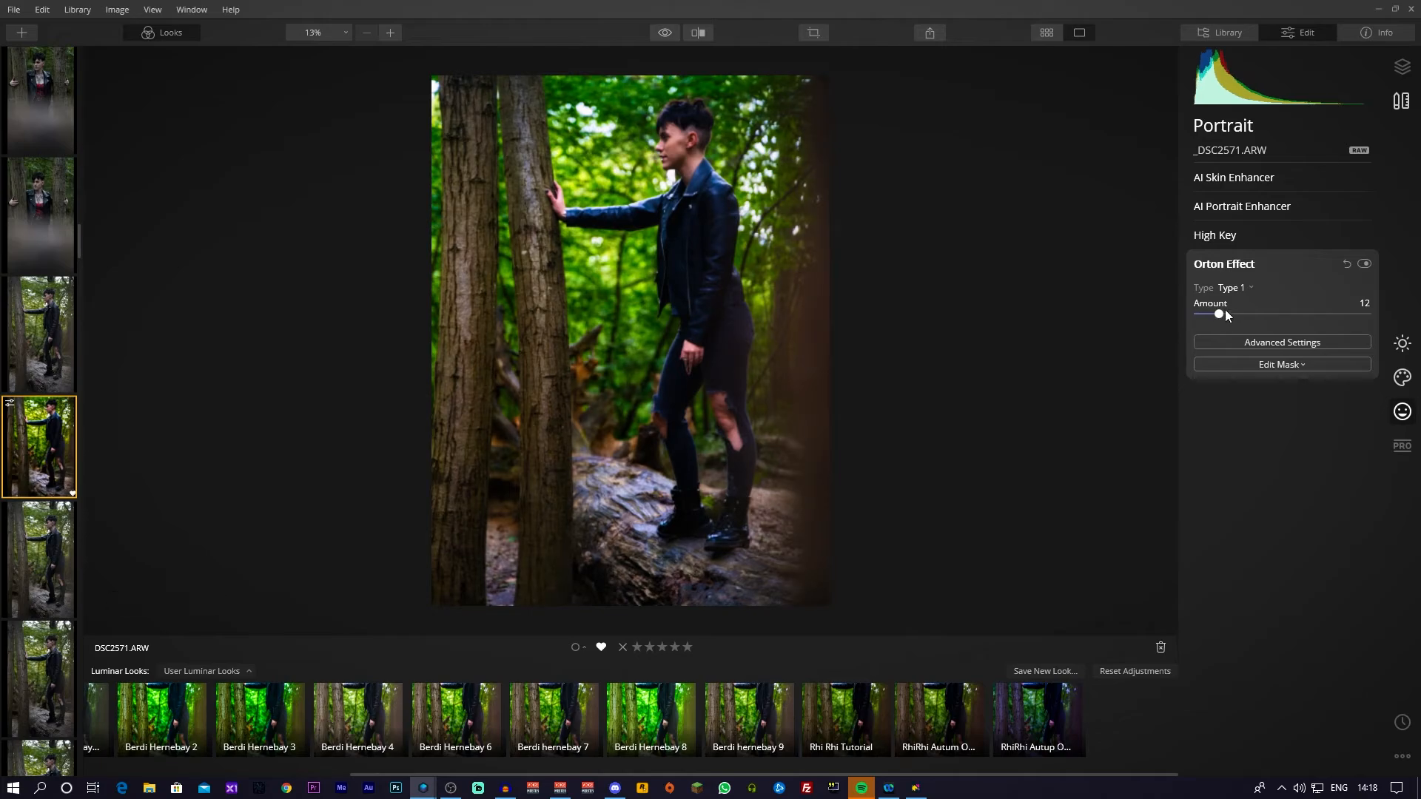
{"action": "left_click_drag", "start_coordinate": [1219, 314], "coordinate": [1223, 315]}
{"action": "left_click", "coordinate": [525, 409]}
{"action": "left_click_drag", "start_coordinate": [642, 313], "coordinate": [673, 431]}
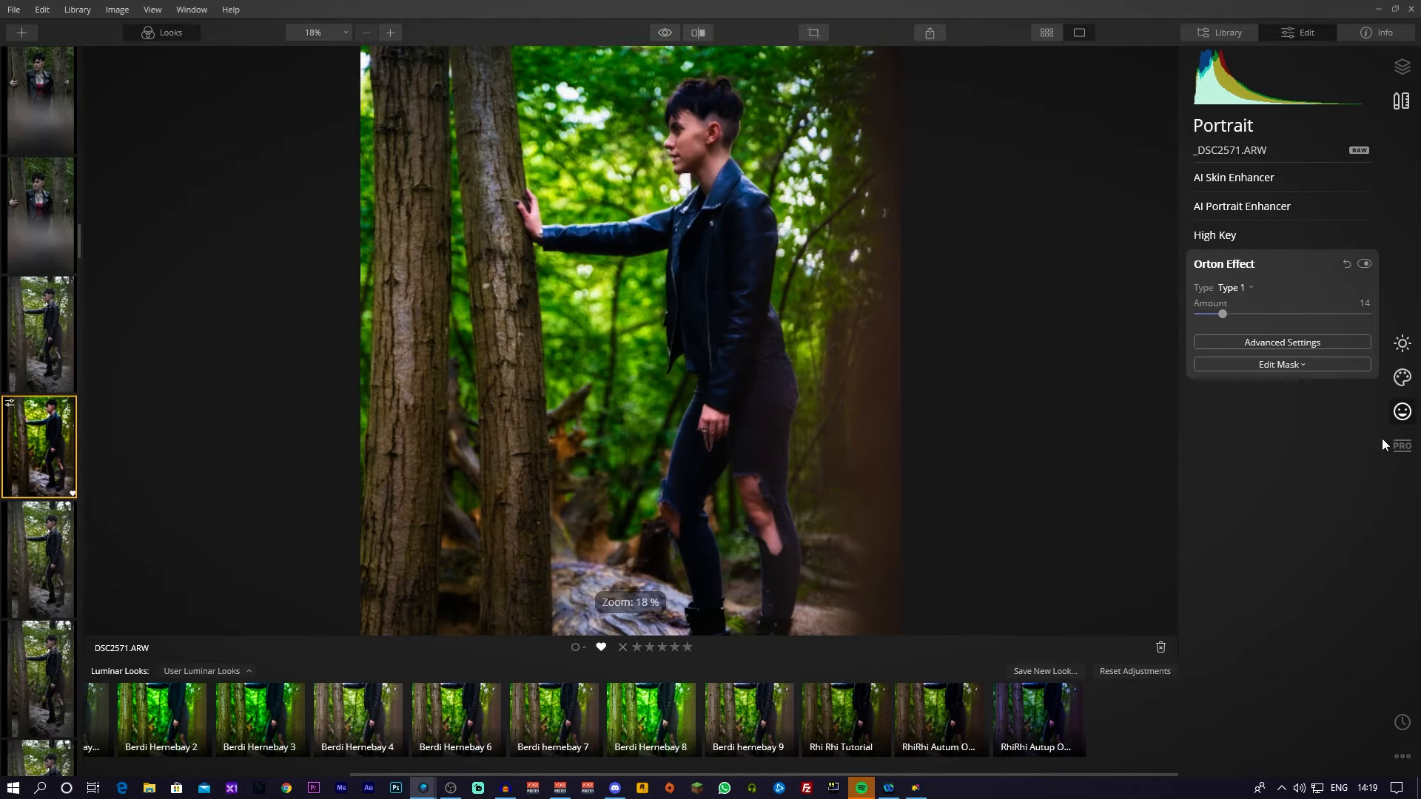
- In the Professional tools' Advanced Contrast, set Highlights Contrast to 16, Midtones Contrast to 5 and Shadows Contrast to 9
{"action": "left_click", "coordinate": [1409, 447]}
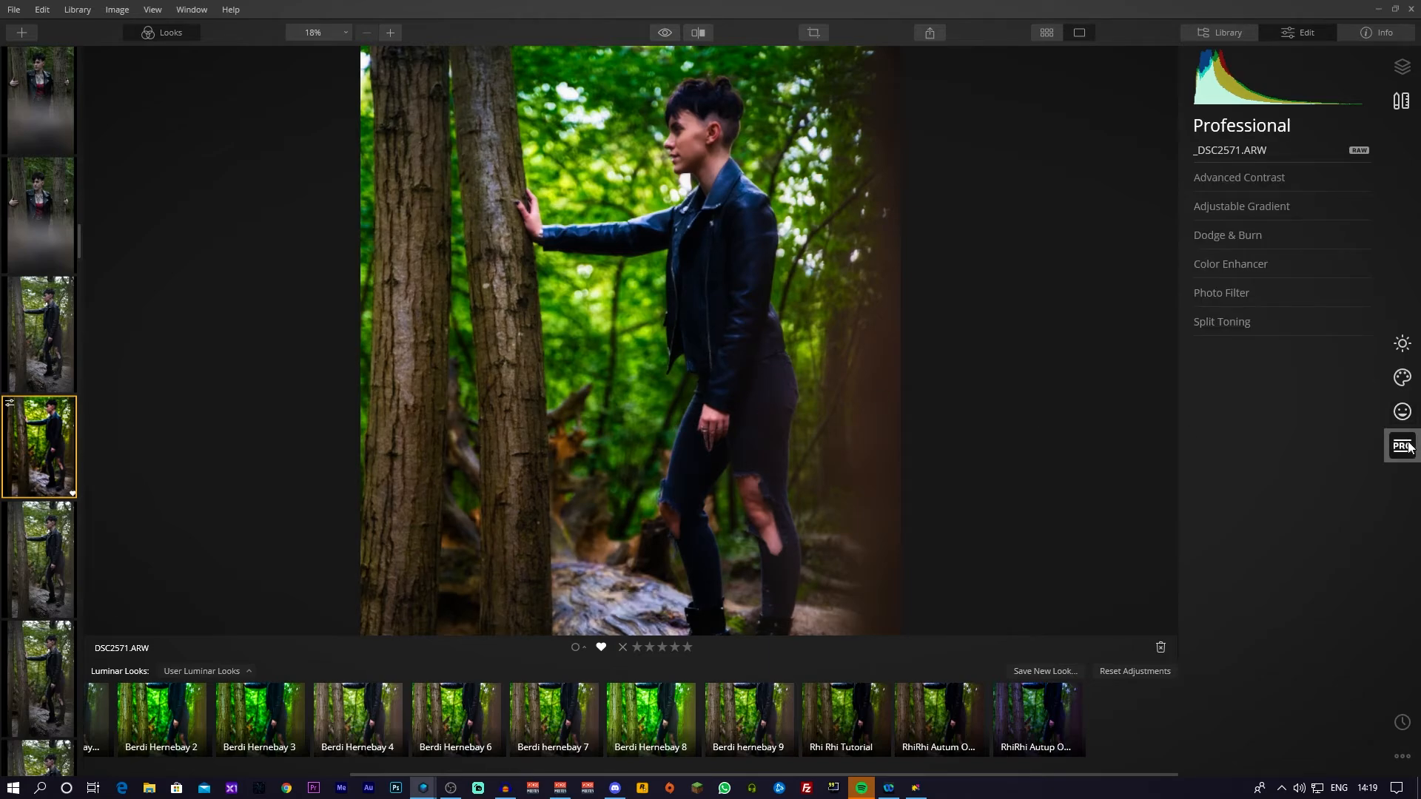
{"action": "left_click", "coordinate": [1204, 178]}
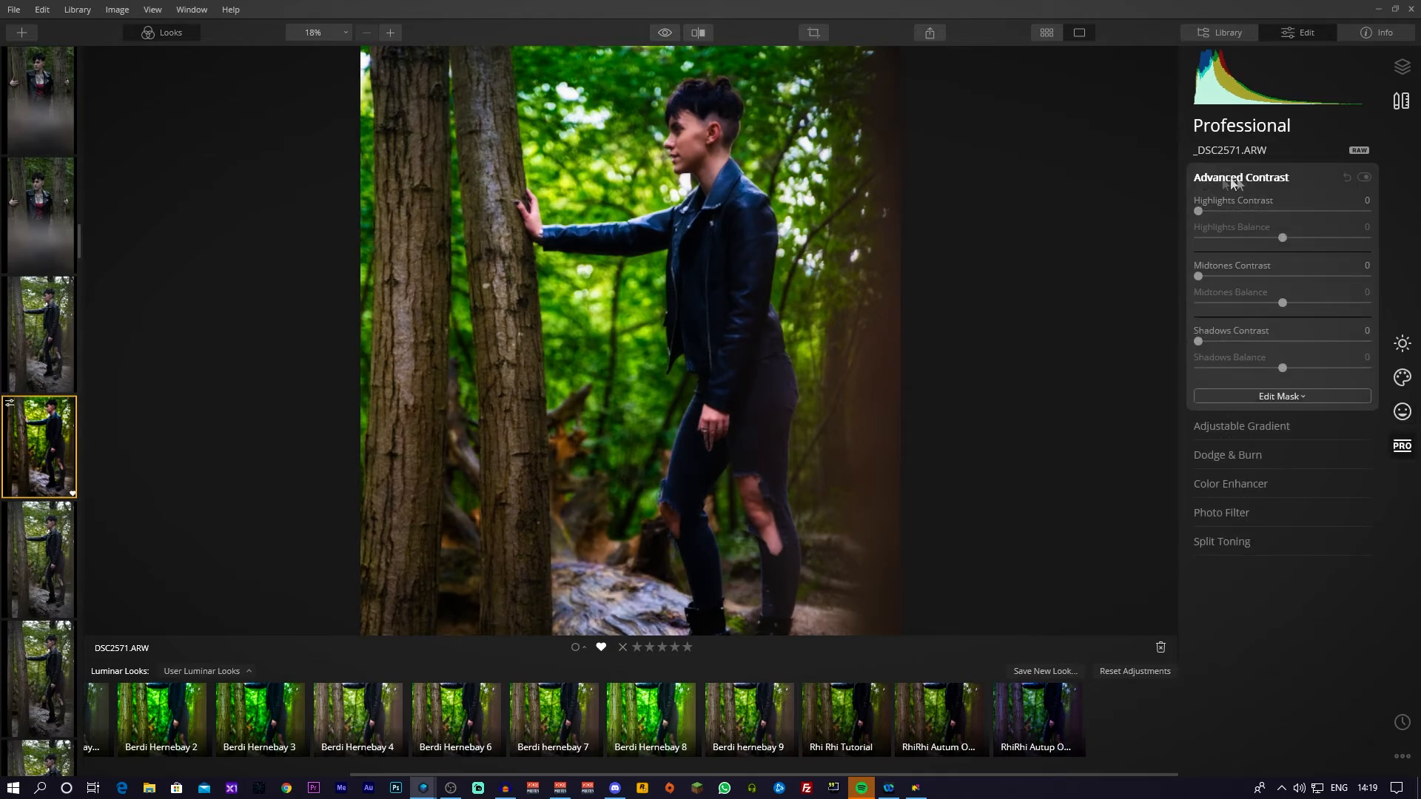
{"action": "scroll", "coordinate": [913, 303], "scroll_direction": "down", "scroll_amount": 2}
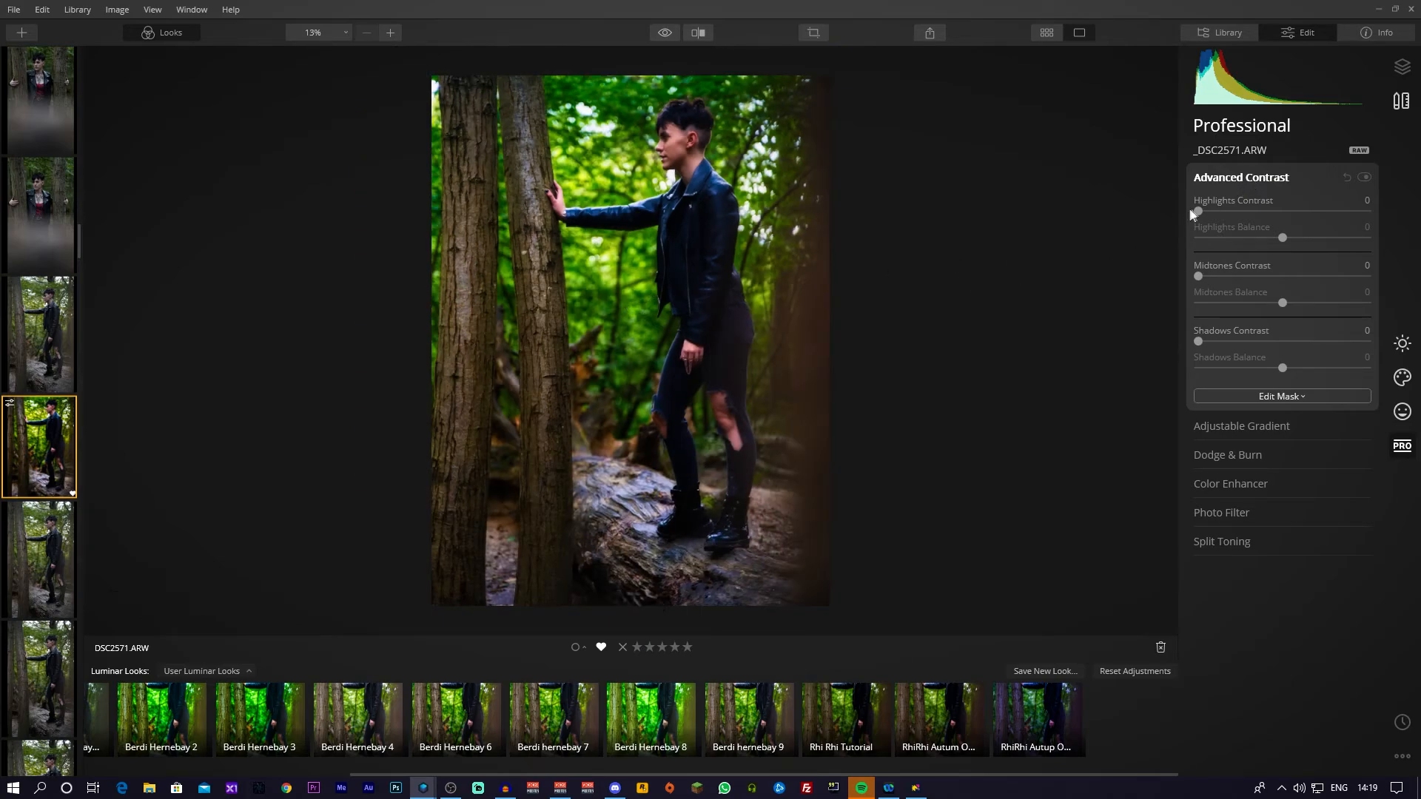
{"action": "left_click_drag", "start_coordinate": [1198, 211], "coordinate": [1258, 240]}
{"action": "double_click", "coordinate": [1258, 240]}
{"action": "mouse_move", "coordinate": [1200, 276]}
{"action": "left_mouse_down"}
{"action": "mouse_move", "coordinate": [1222, 277]}
{"action": "mouse_move", "coordinate": [1207, 277]}
{"action": "left_mouse_up"}
{"action": "mouse_move", "coordinate": [1215, 215]}
{"action": "left_mouse_down"}
{"action": "mouse_move", "coordinate": [1200, 212]}
{"action": "mouse_move", "coordinate": [1226, 210]}
{"action": "left_mouse_up"}
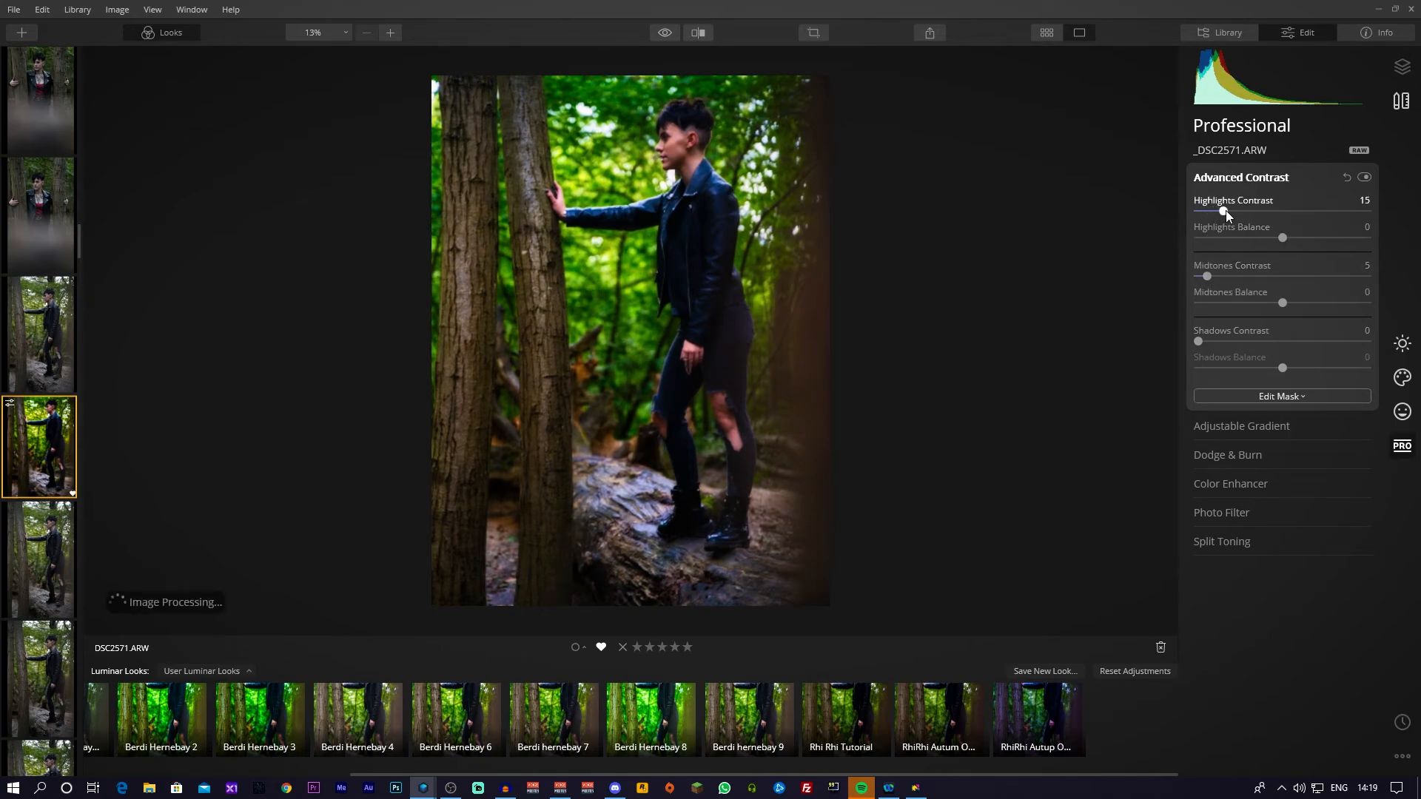
{"action": "mouse_move", "coordinate": [1198, 341]}
{"action": "left_mouse_down"}
{"action": "mouse_move", "coordinate": [1240, 342]}
{"action": "mouse_move", "coordinate": [1214, 344]}
{"action": "left_mouse_up"}
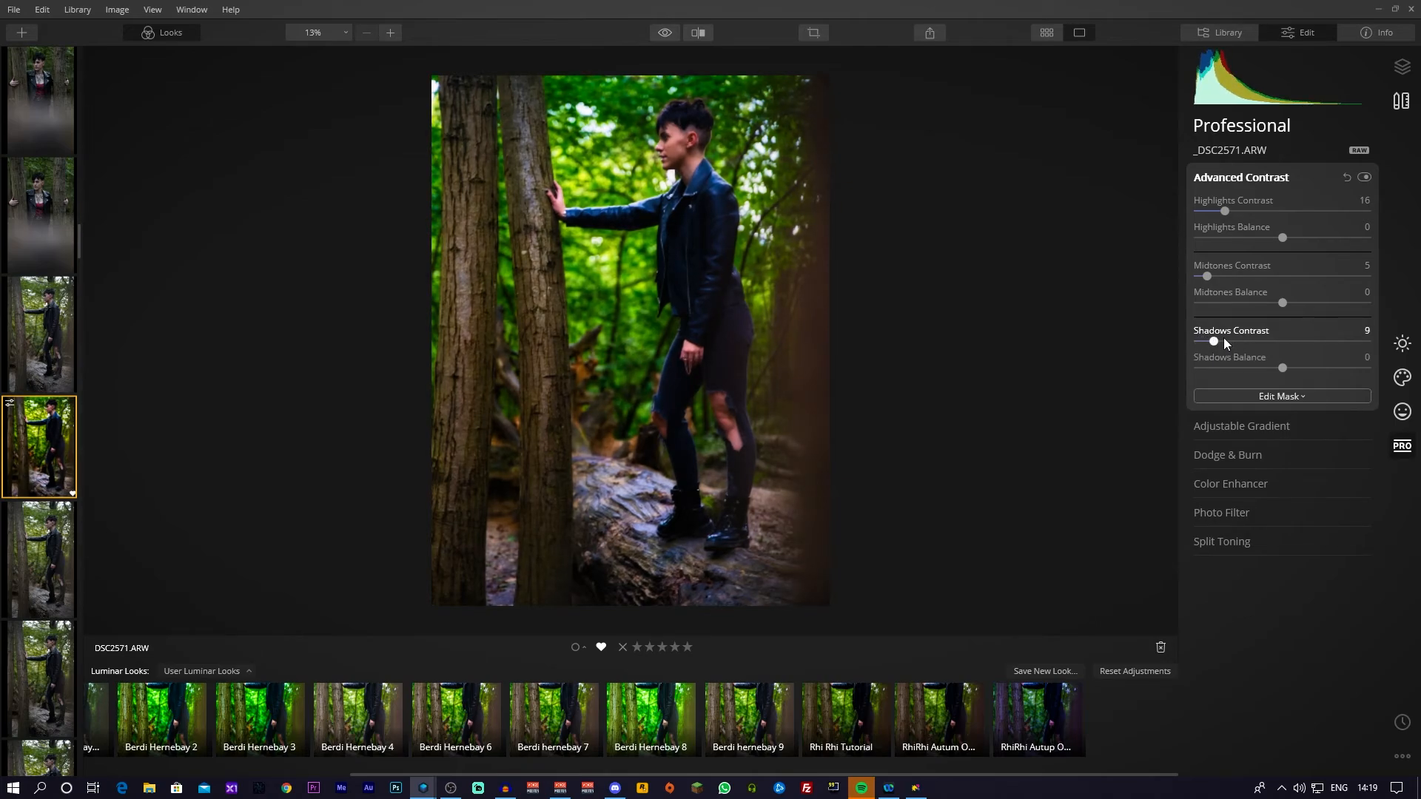
- Try the Adjustable Gradient's bottom Exposure at -100 and 98, and reset it to 0
{"action": "left_click", "coordinate": [1227, 427]}
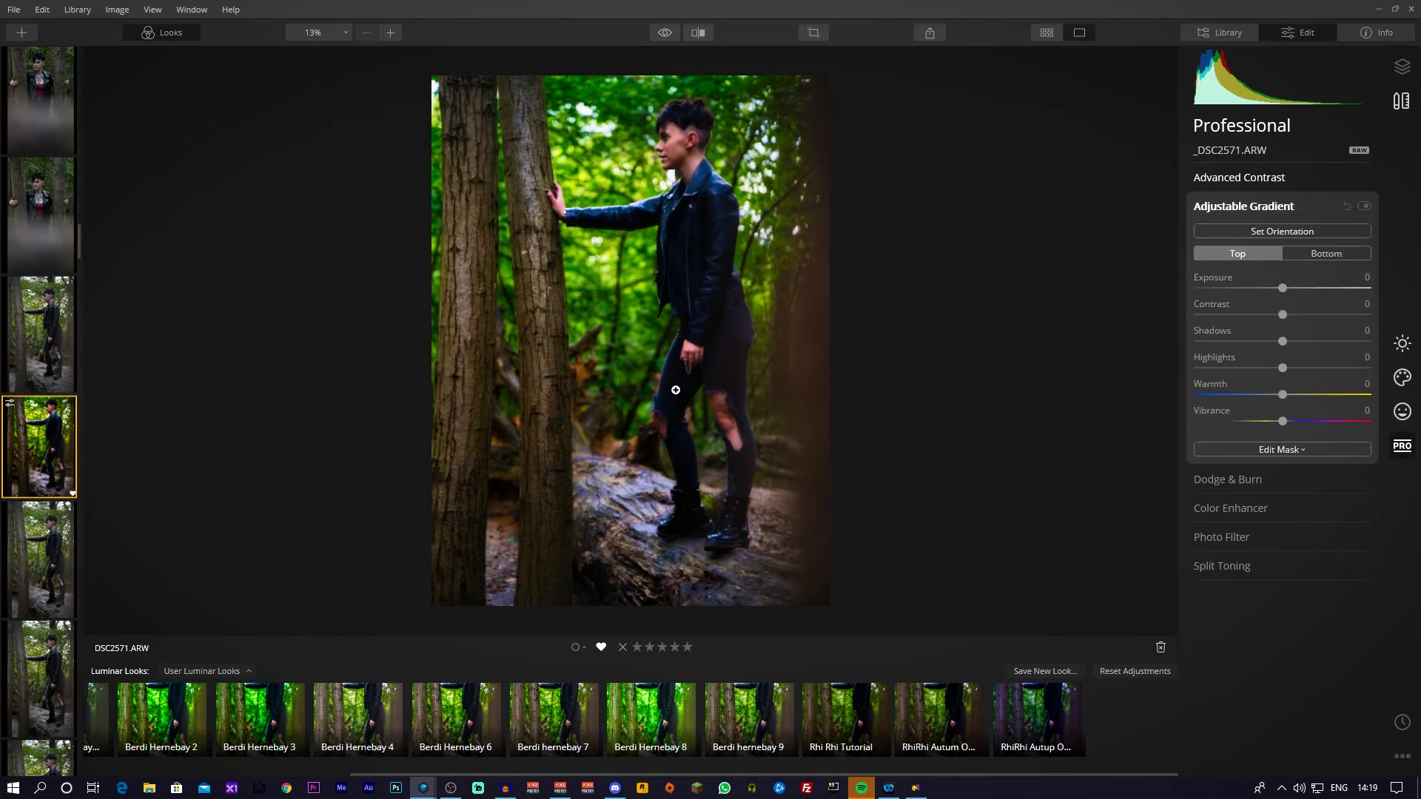
{"action": "left_click", "coordinate": [1356, 252]}
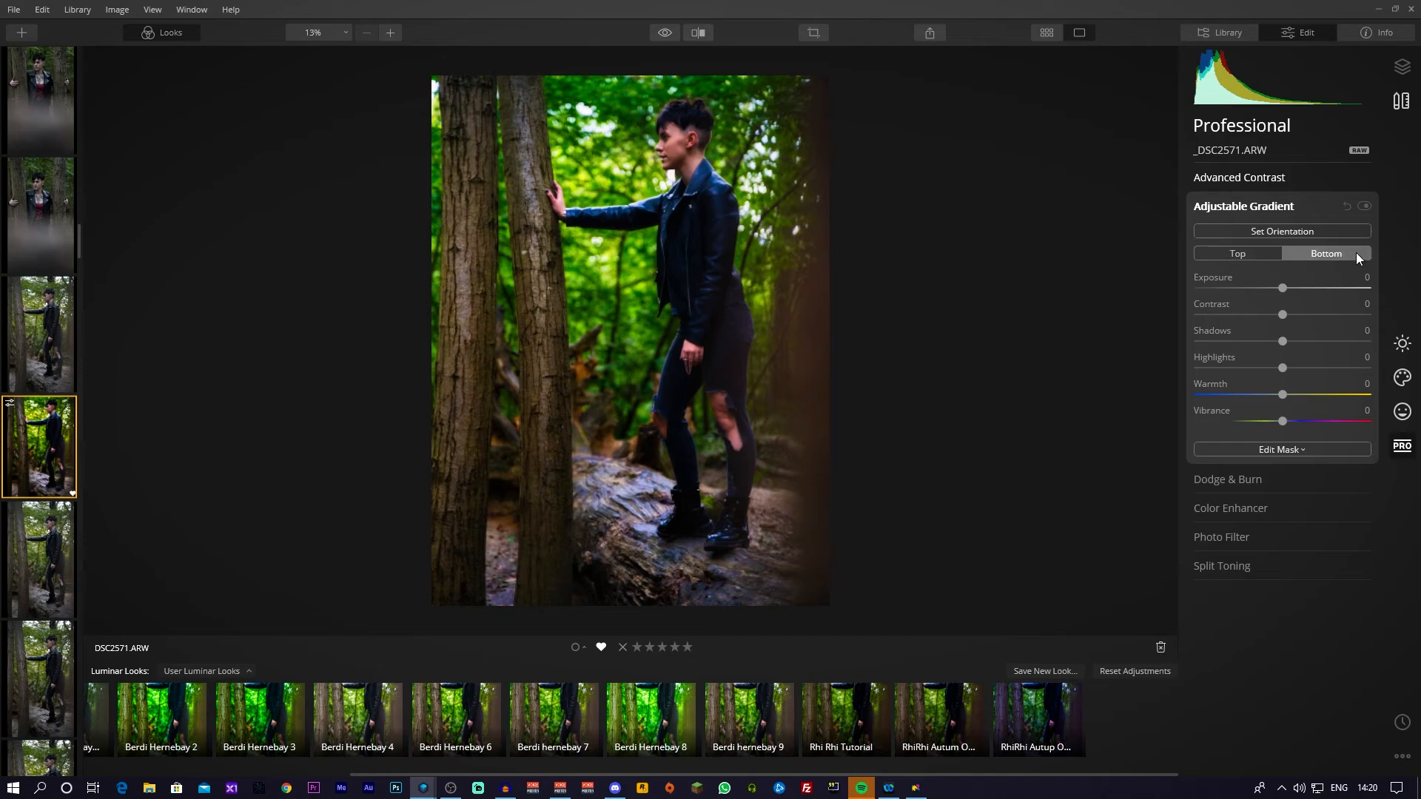
{"action": "left_click", "coordinate": [1243, 253]}
{"action": "left_click", "coordinate": [1315, 252]}
{"action": "left_click_drag", "start_coordinate": [1282, 288], "coordinate": [1196, 287]}
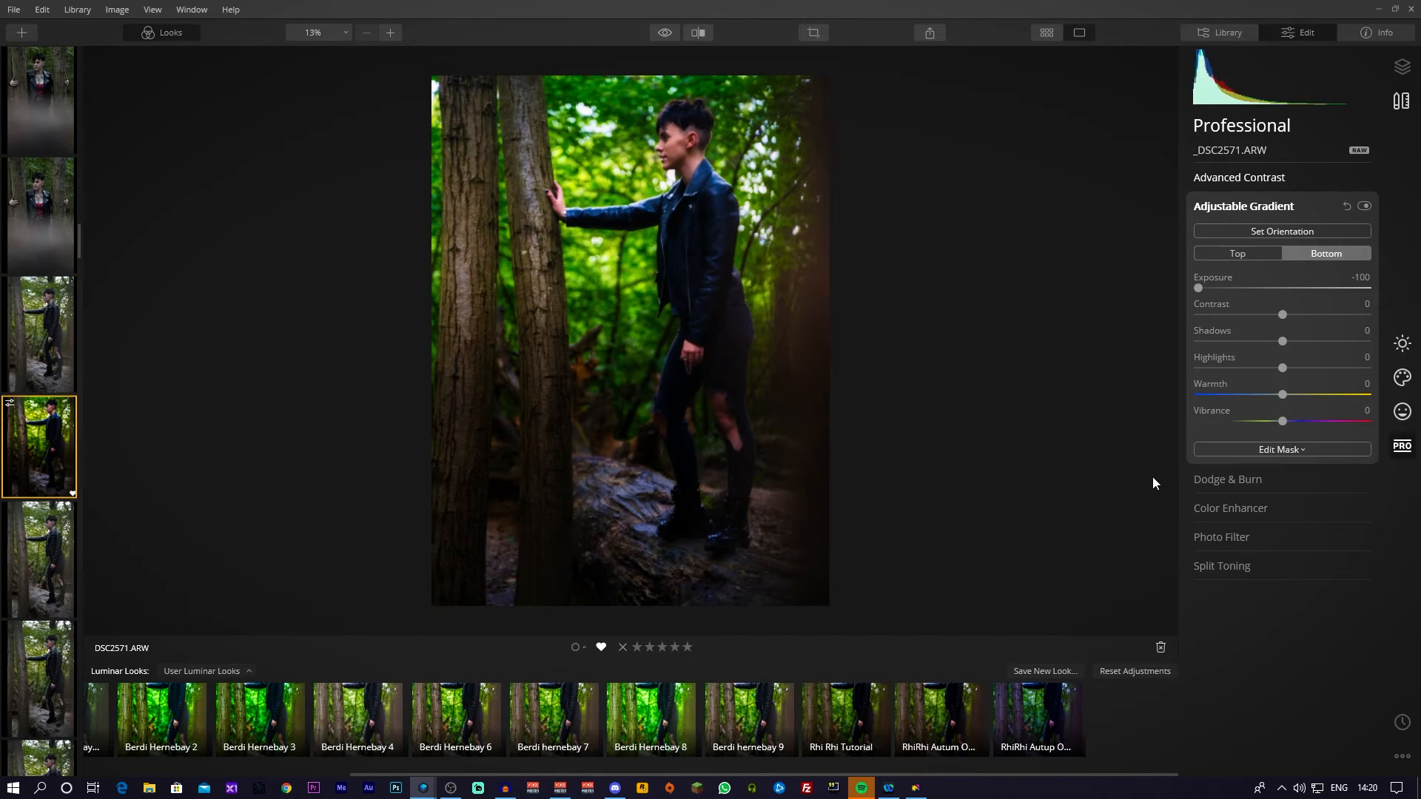
{"action": "left_click_drag", "start_coordinate": [1199, 288], "coordinate": [1356, 290]}
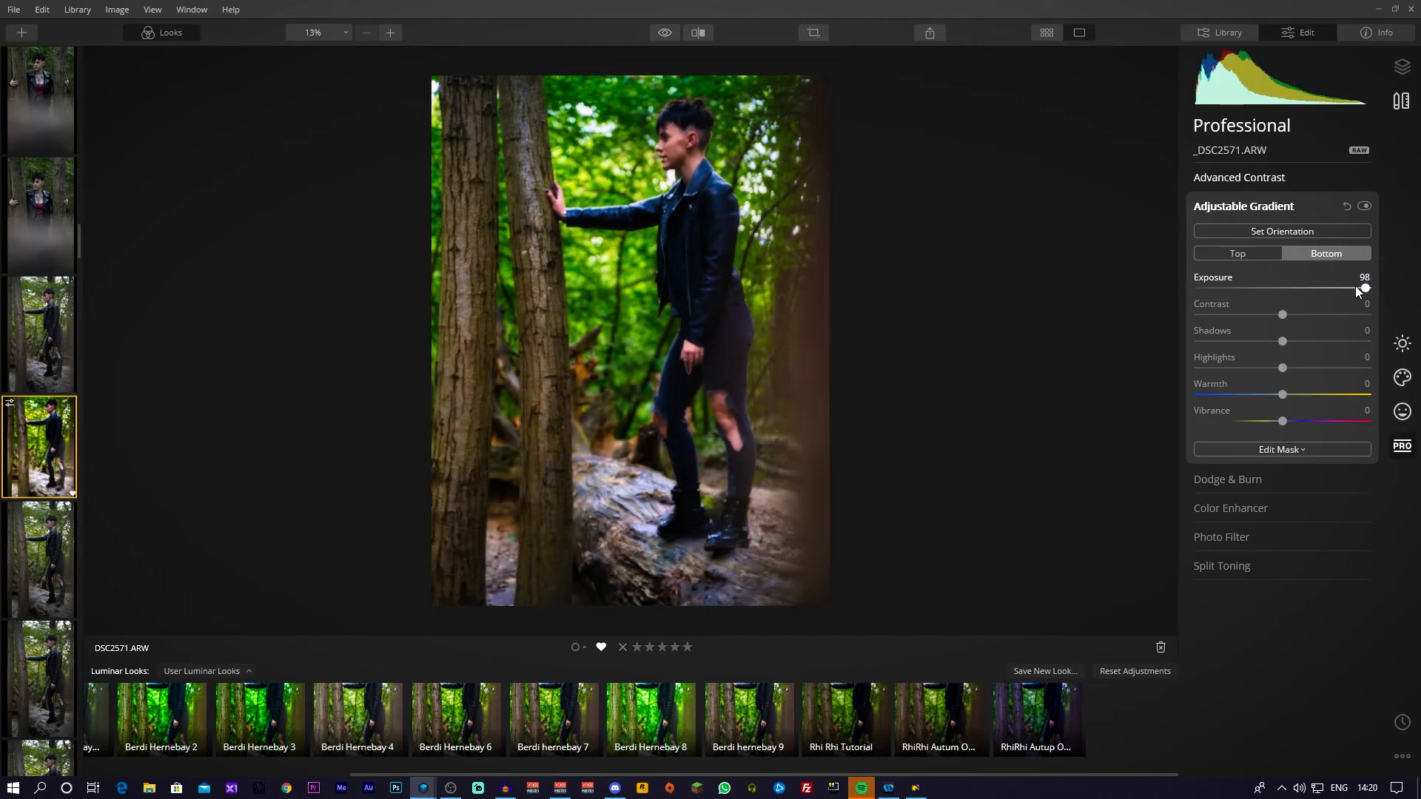
{"action": "double_click", "coordinate": [1365, 288]}
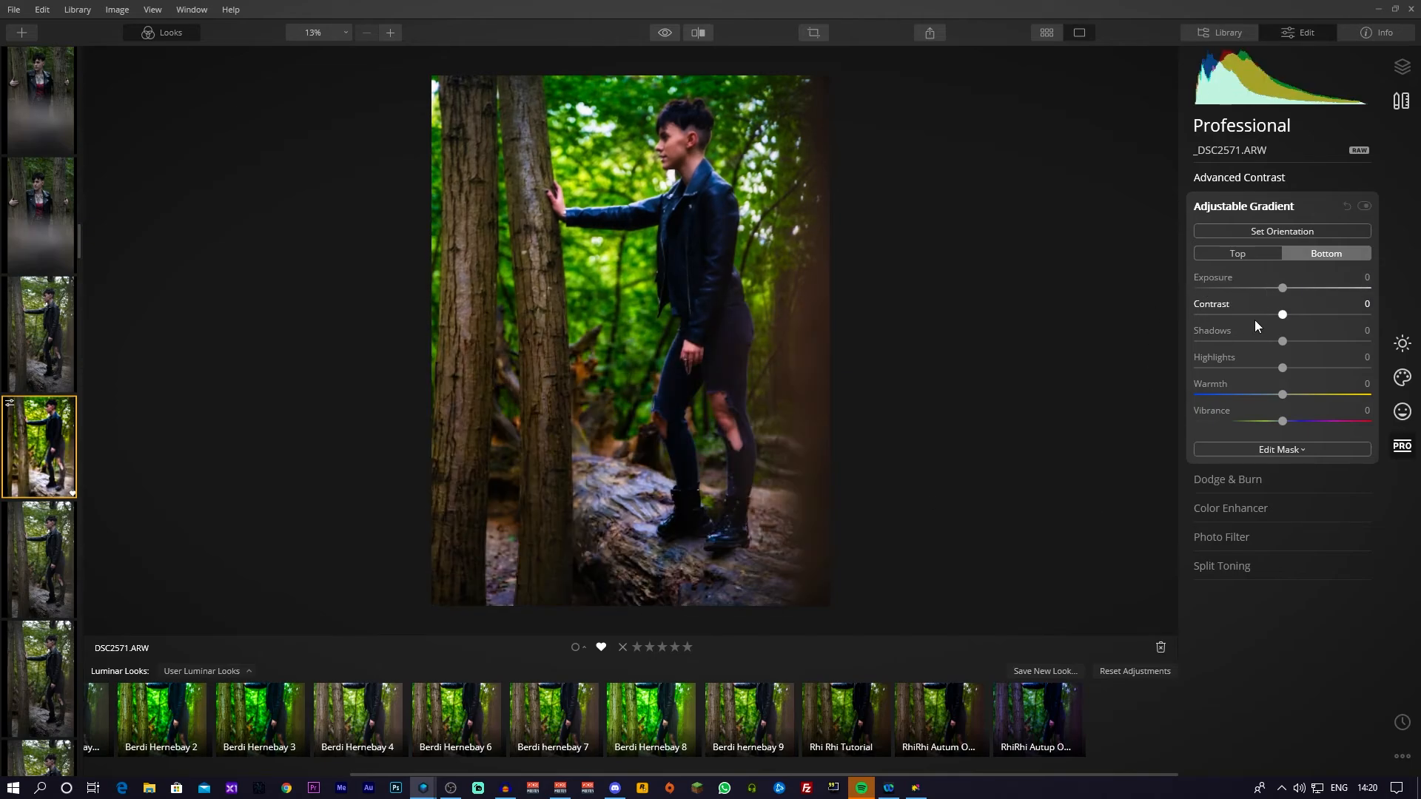
{"action": "left_click", "coordinate": [1277, 207]}
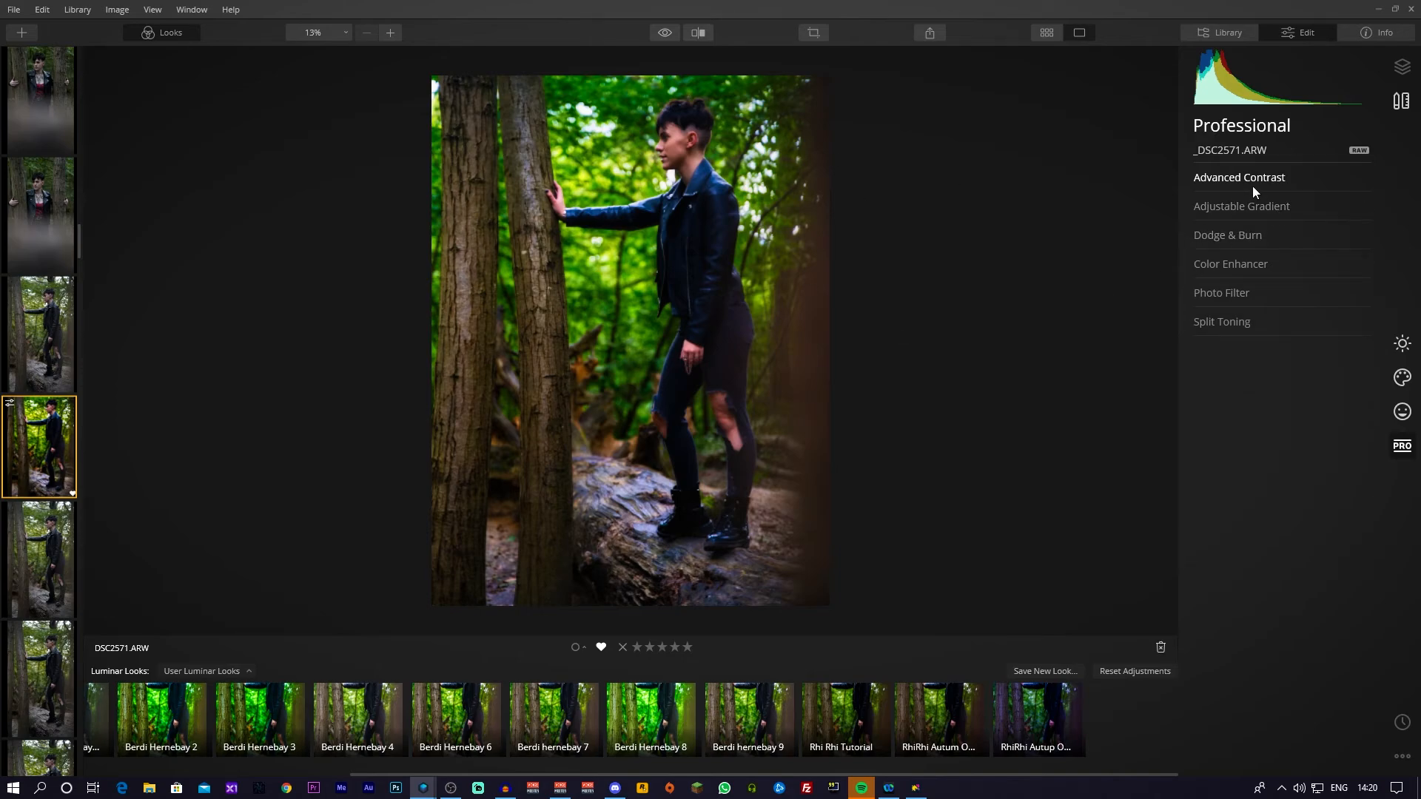
{"action": "left_click", "coordinate": [1245, 236]}
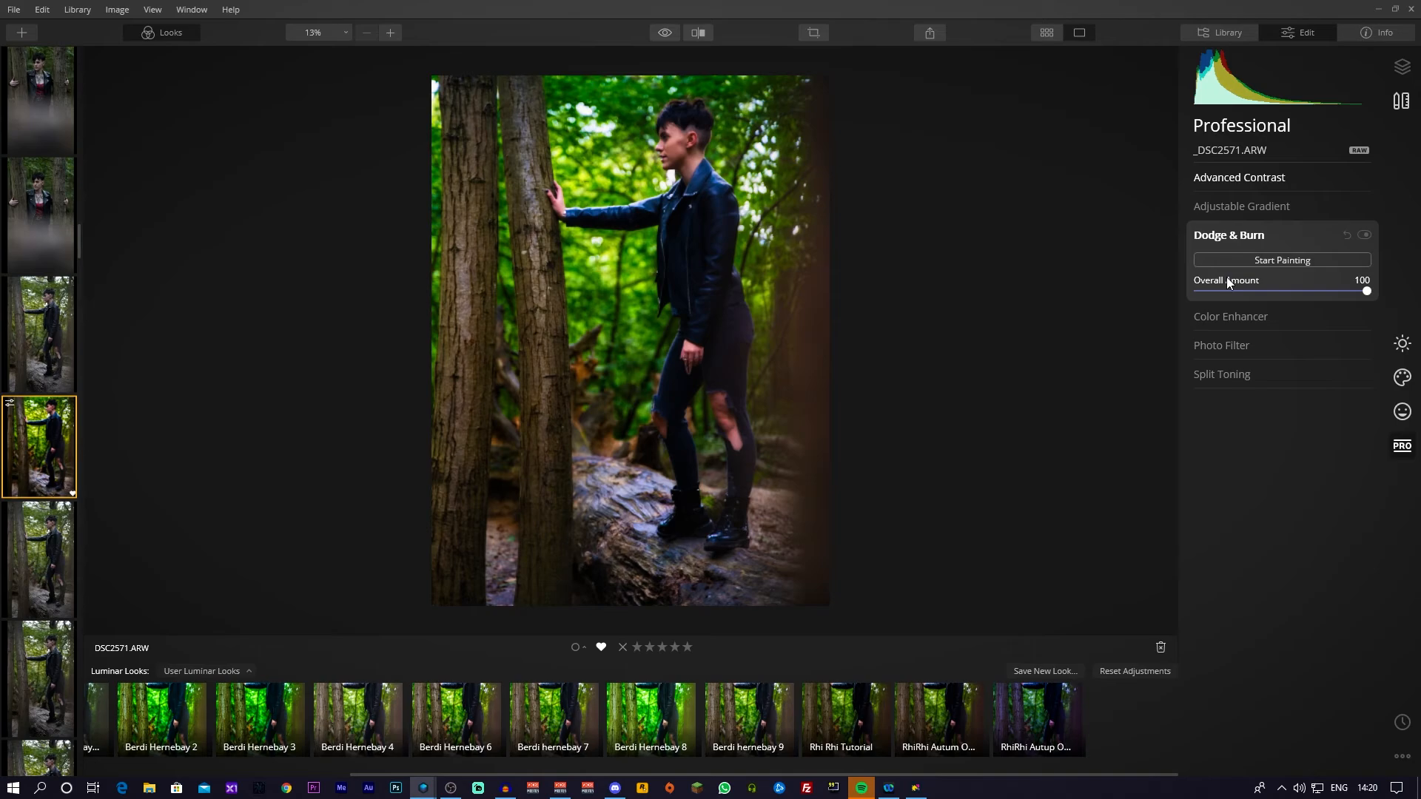
{"action": "left_click", "coordinate": [1225, 235]}
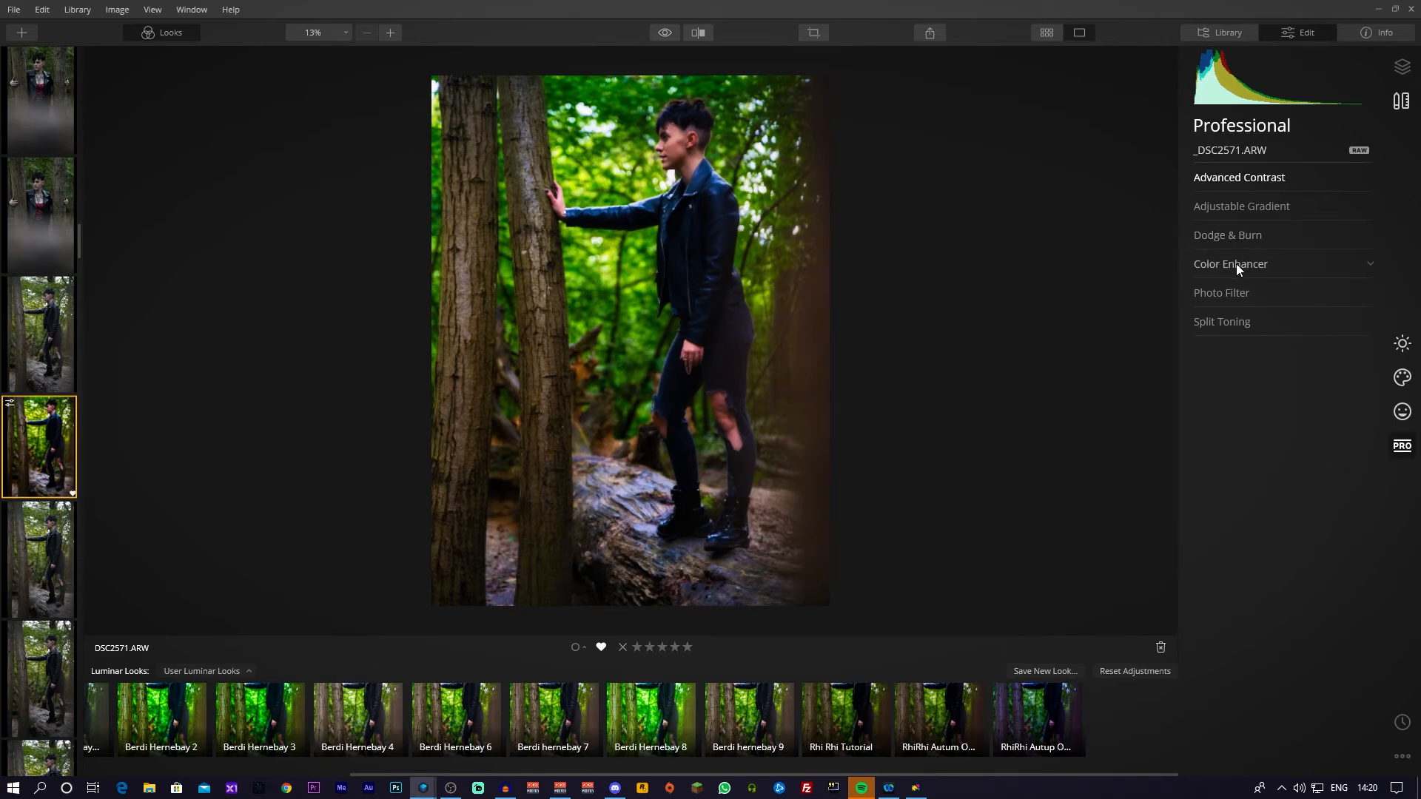
{"action": "left_click", "coordinate": [1237, 238]}
{"action": "left_click", "coordinate": [1237, 238]}
- In the Color Enhancer, try Color Contrast with Amount 42 and Hue 248, and reset both to 0
{"action": "left_click", "coordinate": [1241, 265]}
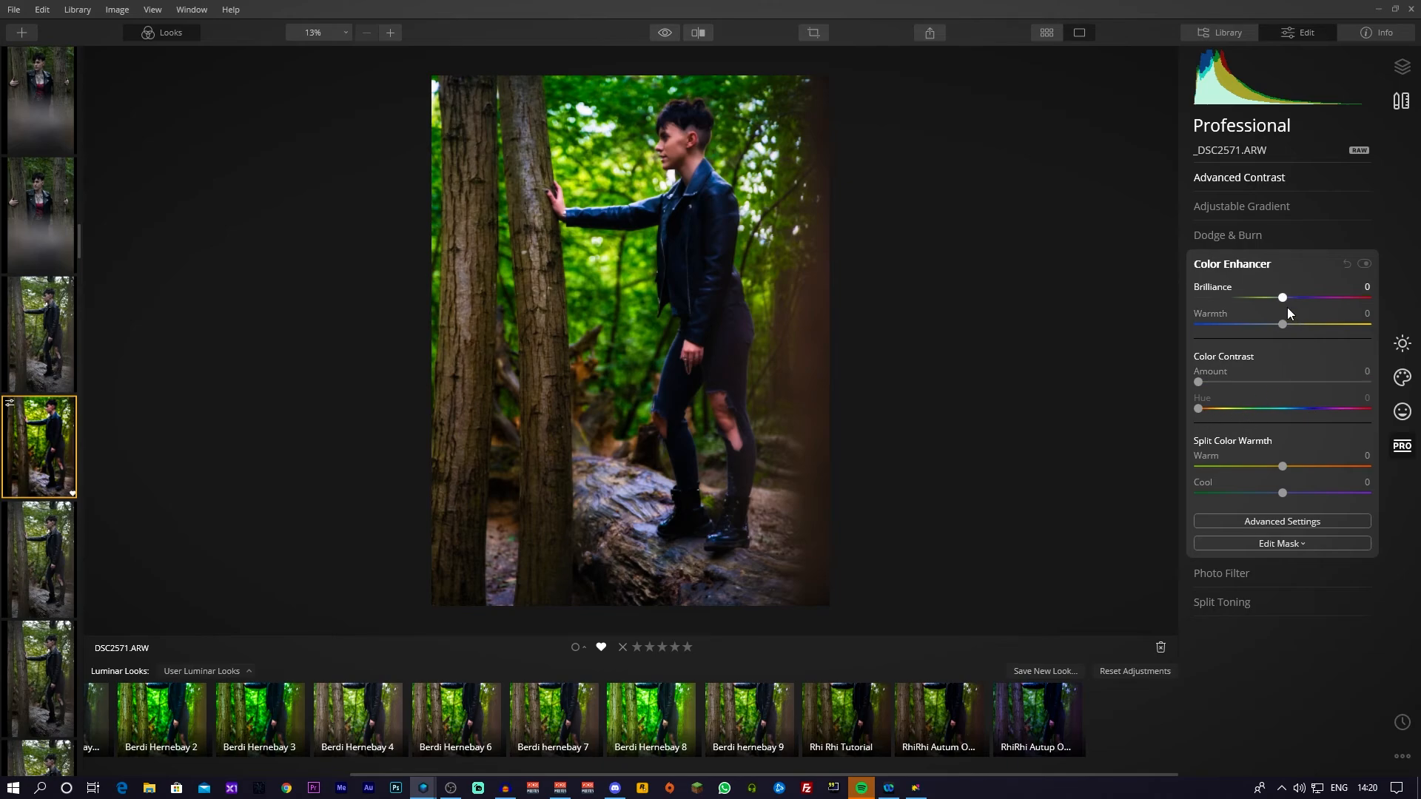
{"action": "left_click_drag", "start_coordinate": [1202, 380], "coordinate": [1317, 415]}
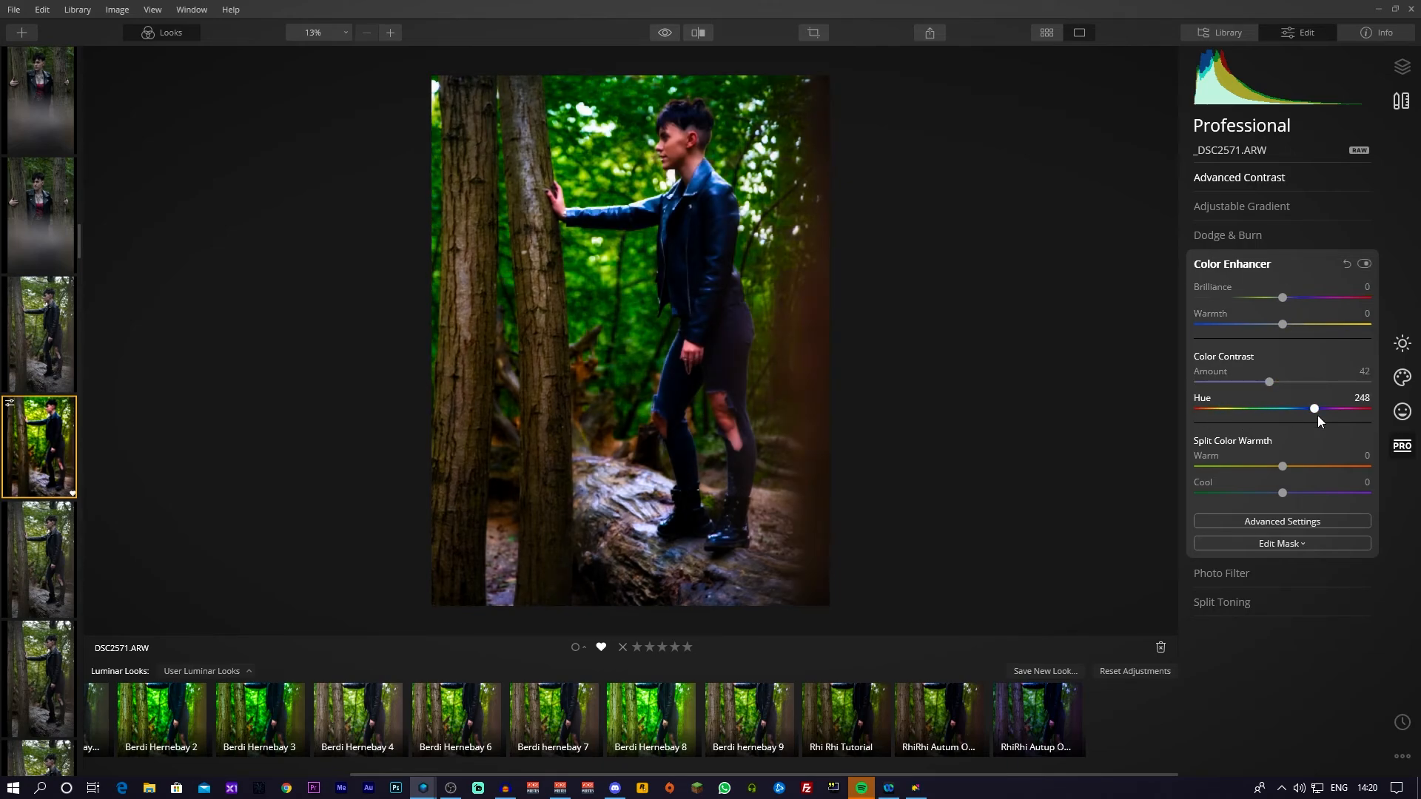
{"action": "double_click", "coordinate": [1315, 411]}
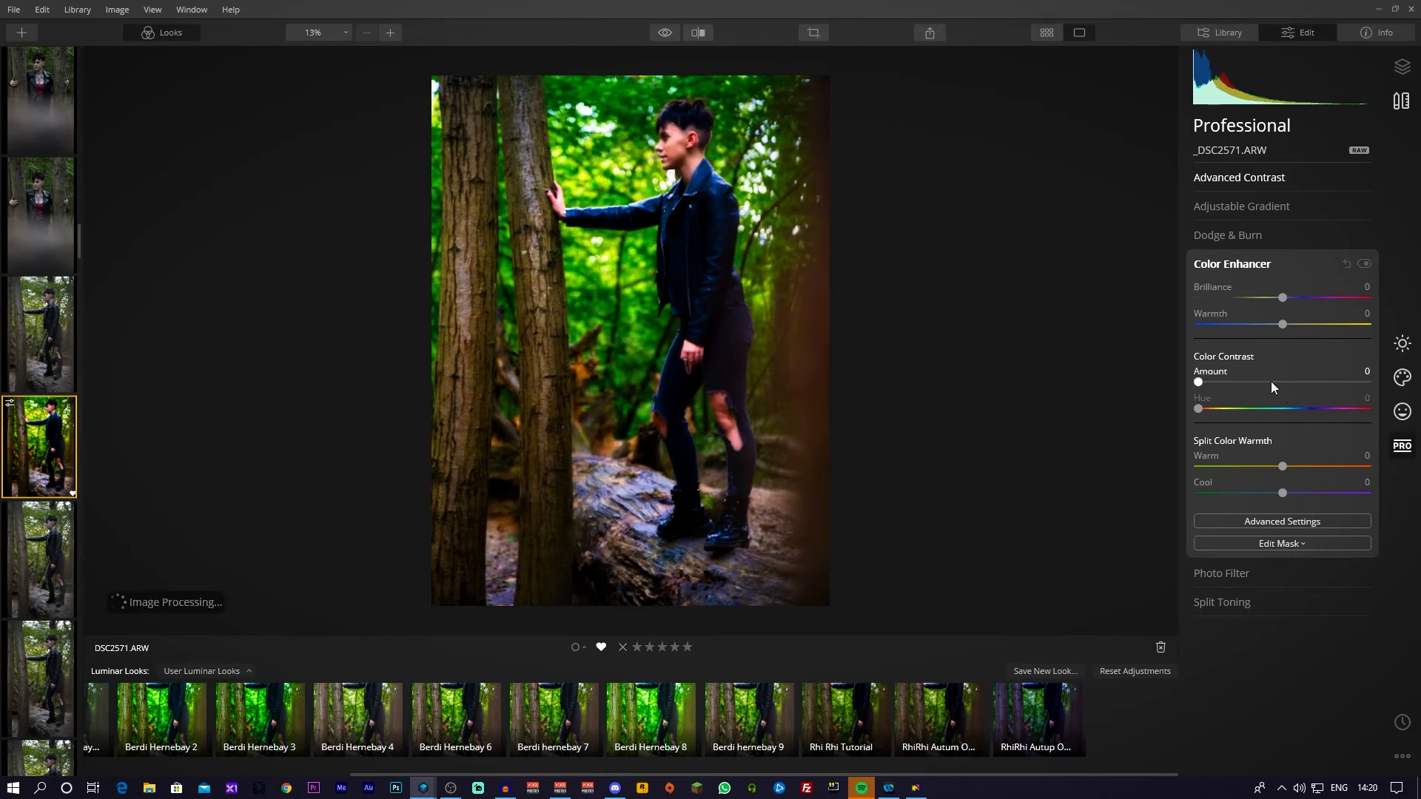
{"action": "left_click", "coordinate": [1284, 265]}
- Try the Split Toning amount at 38 and reset it to 50
{"action": "left_click", "coordinate": [1244, 326]}
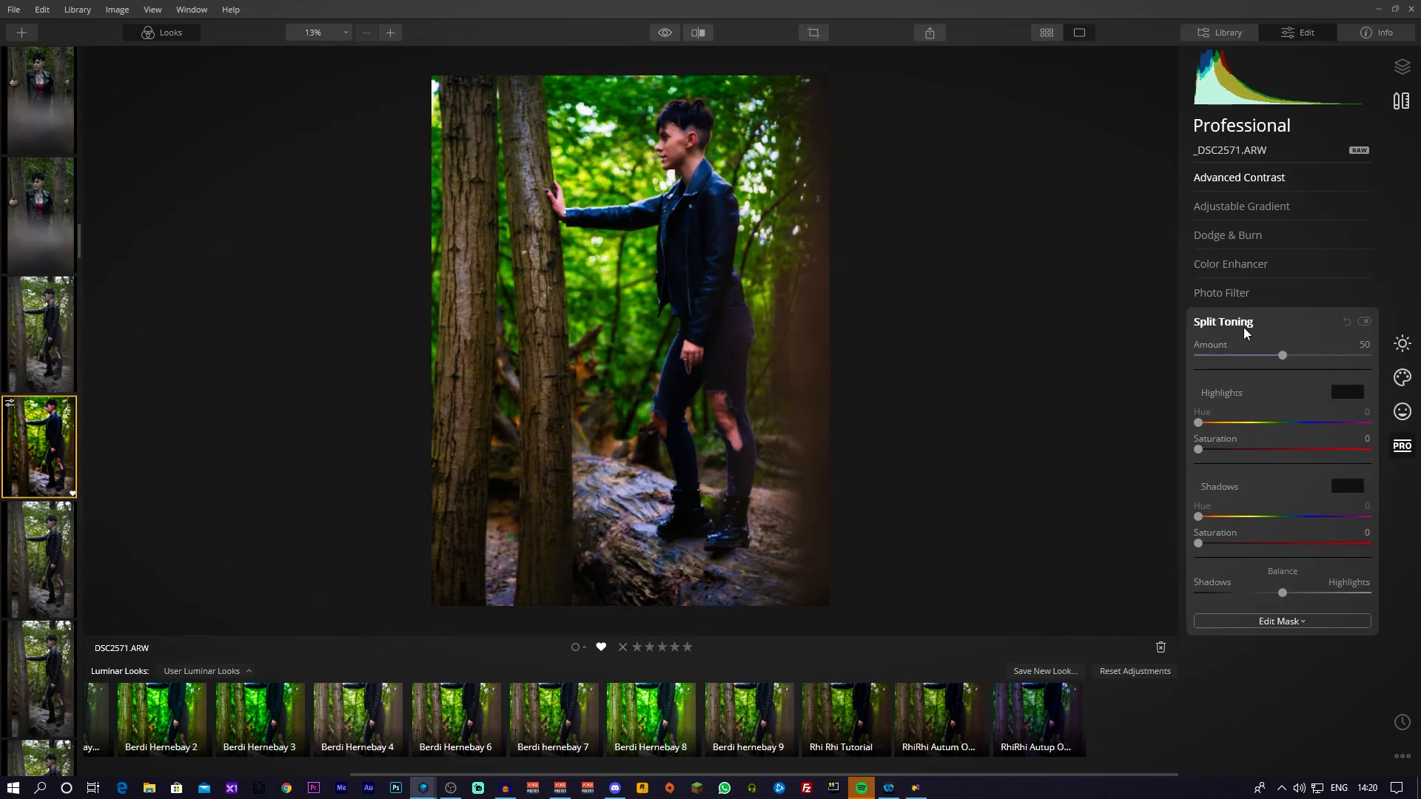
{"action": "left_click_drag", "start_coordinate": [1284, 358], "coordinate": [1258, 359]}
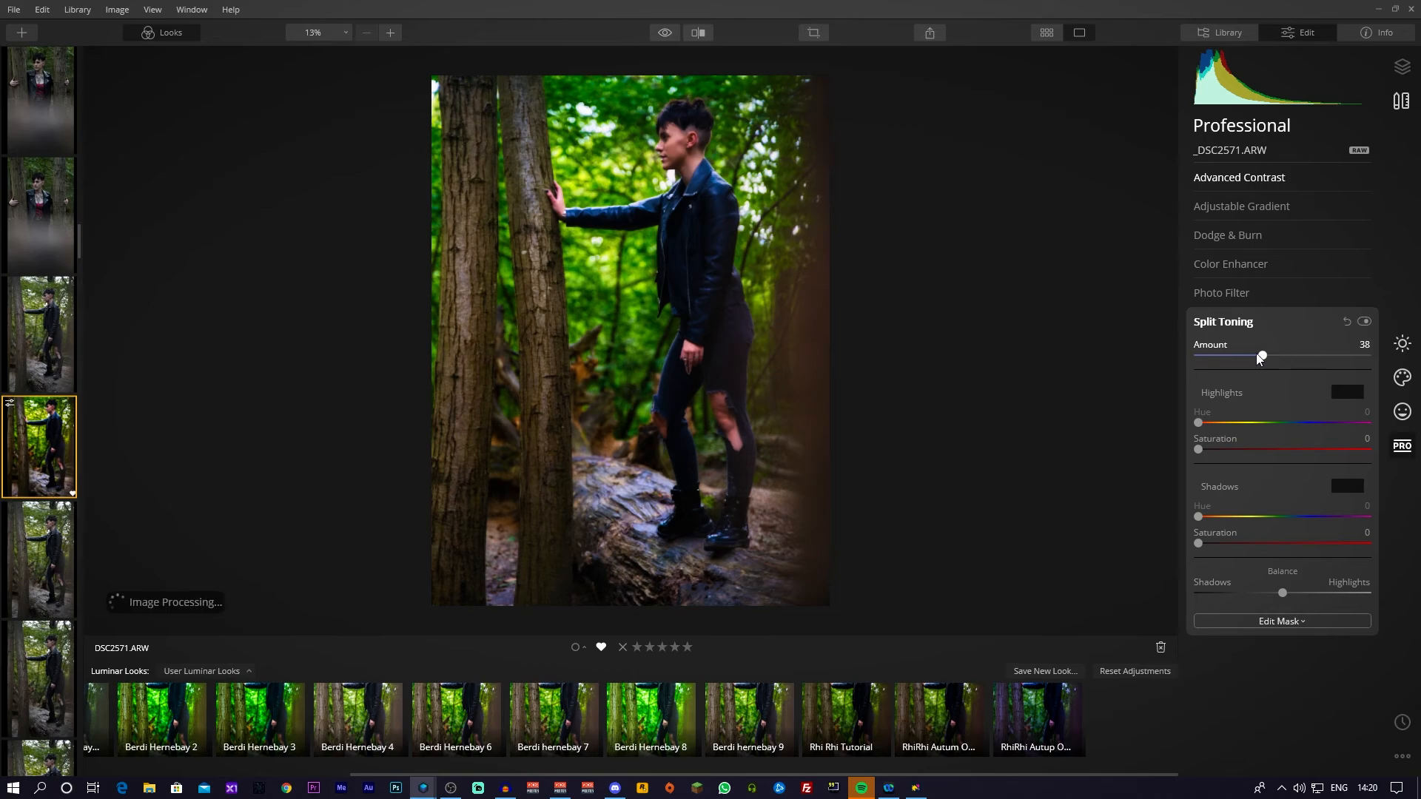
{"action": "double_click", "coordinate": [1334, 356]}
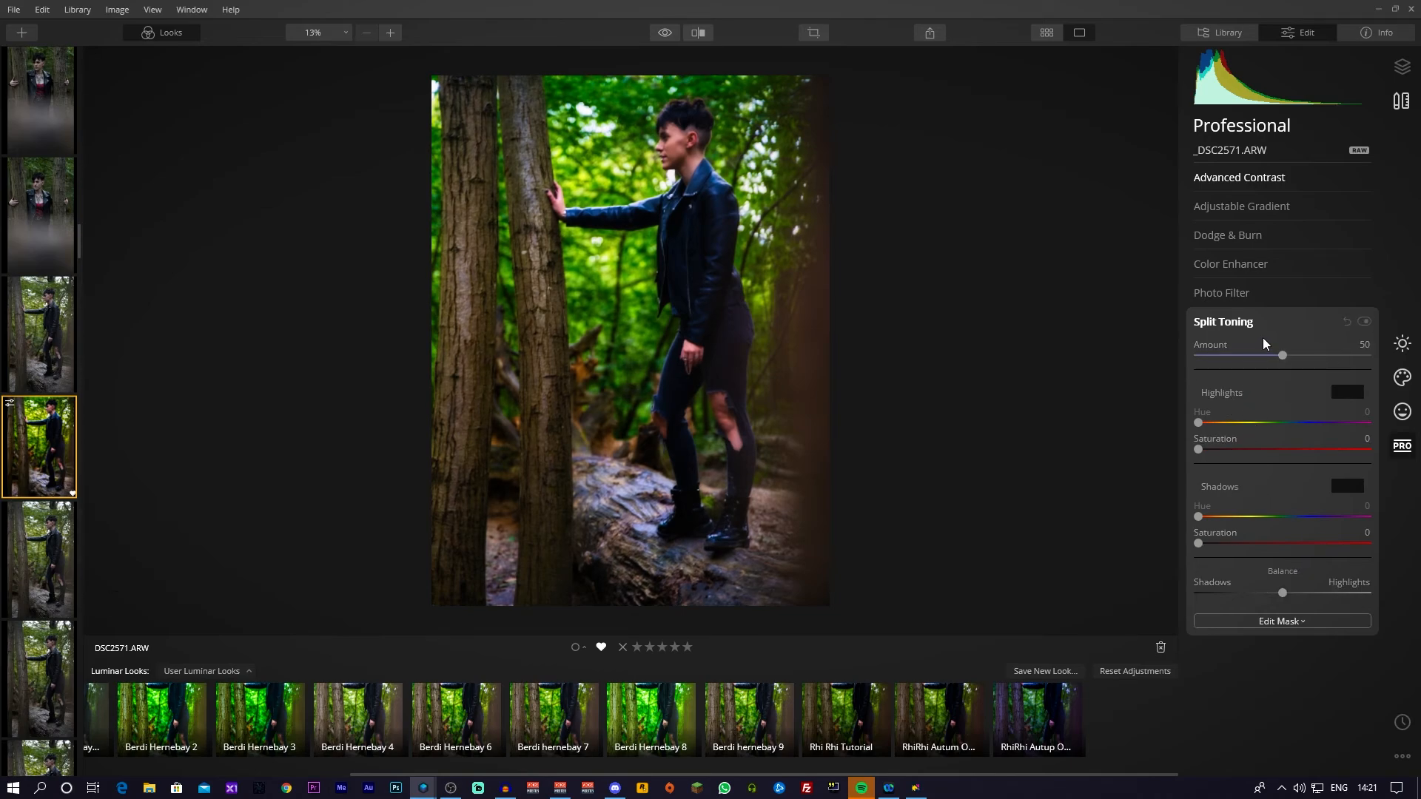
{"action": "left_click", "coordinate": [1283, 321]}
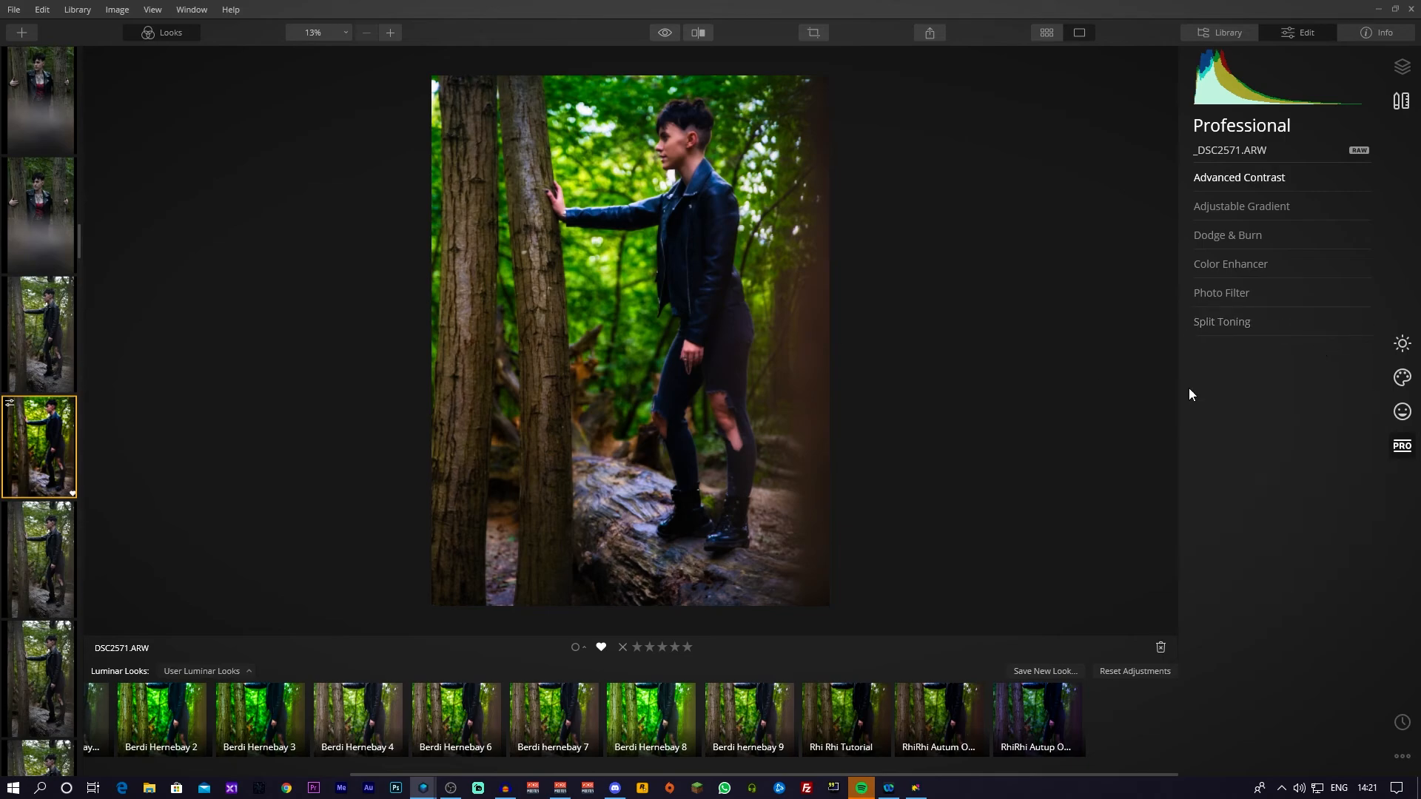